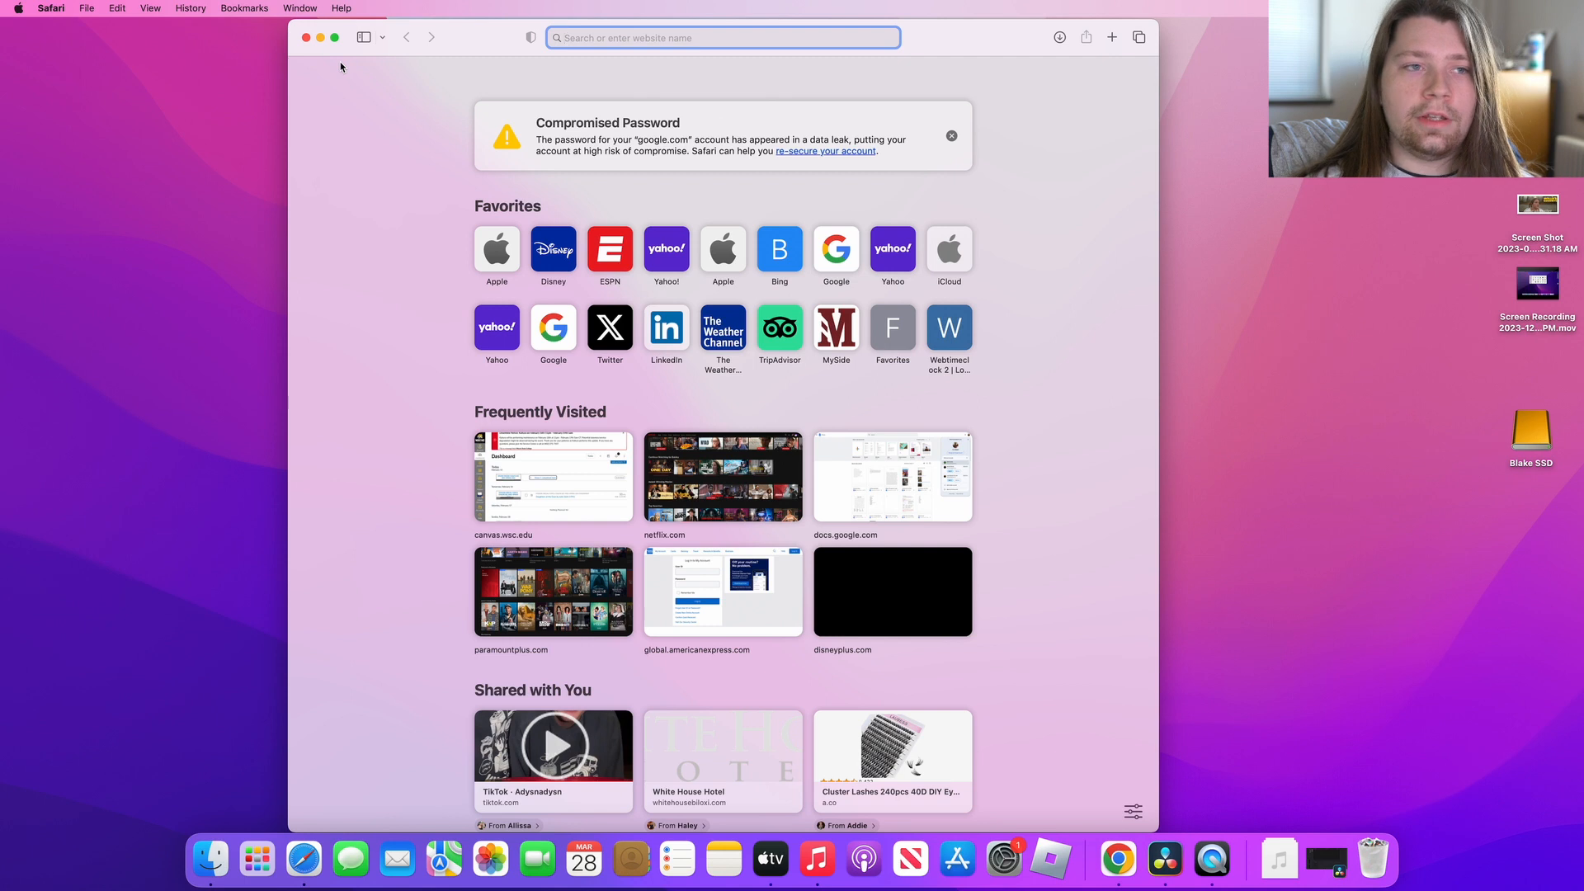
# Step: Search the web for "davinci resolve" and open Blackmagic Design's DaVinci Resolve 18 page at the free download section
pyautogui.write('davini')
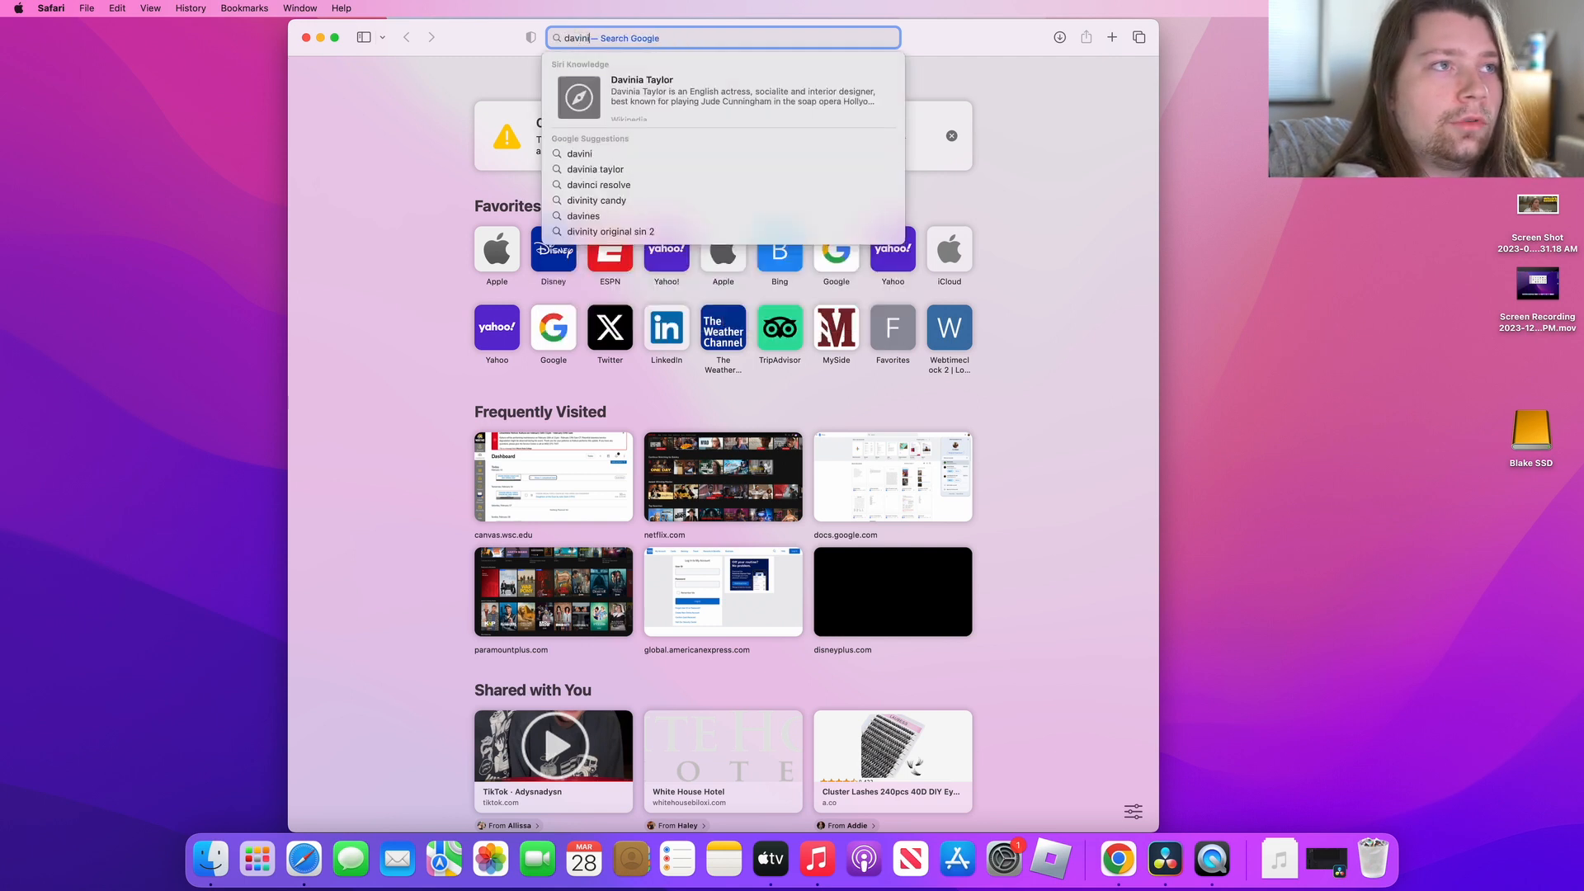
pyautogui.press('BackSpace')
pyautogui.write('ci resolve')
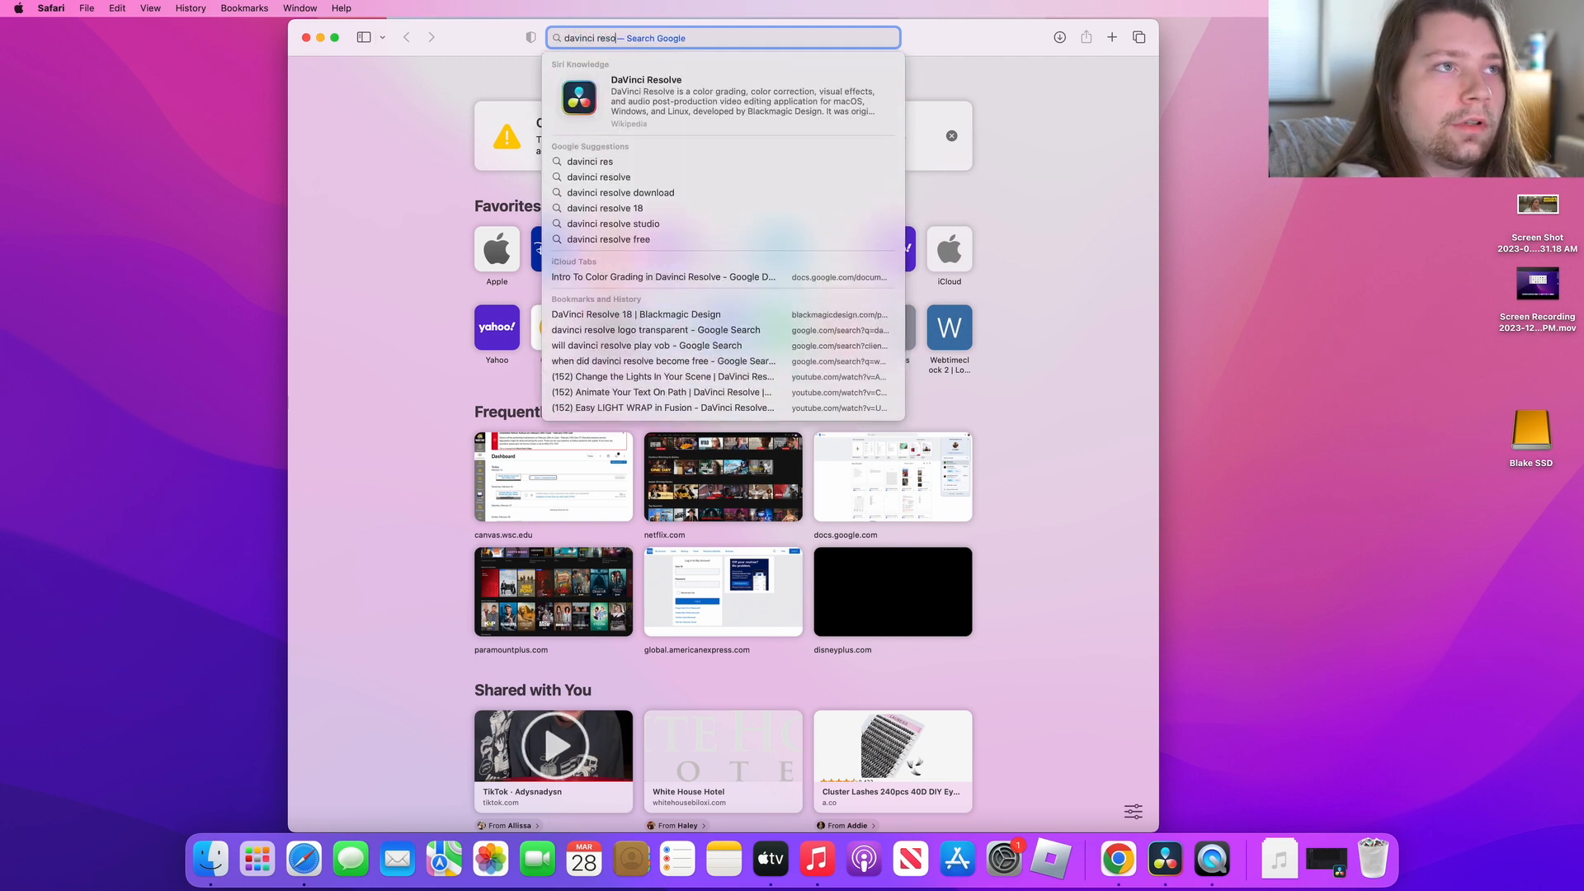
pyautogui.press('Return')
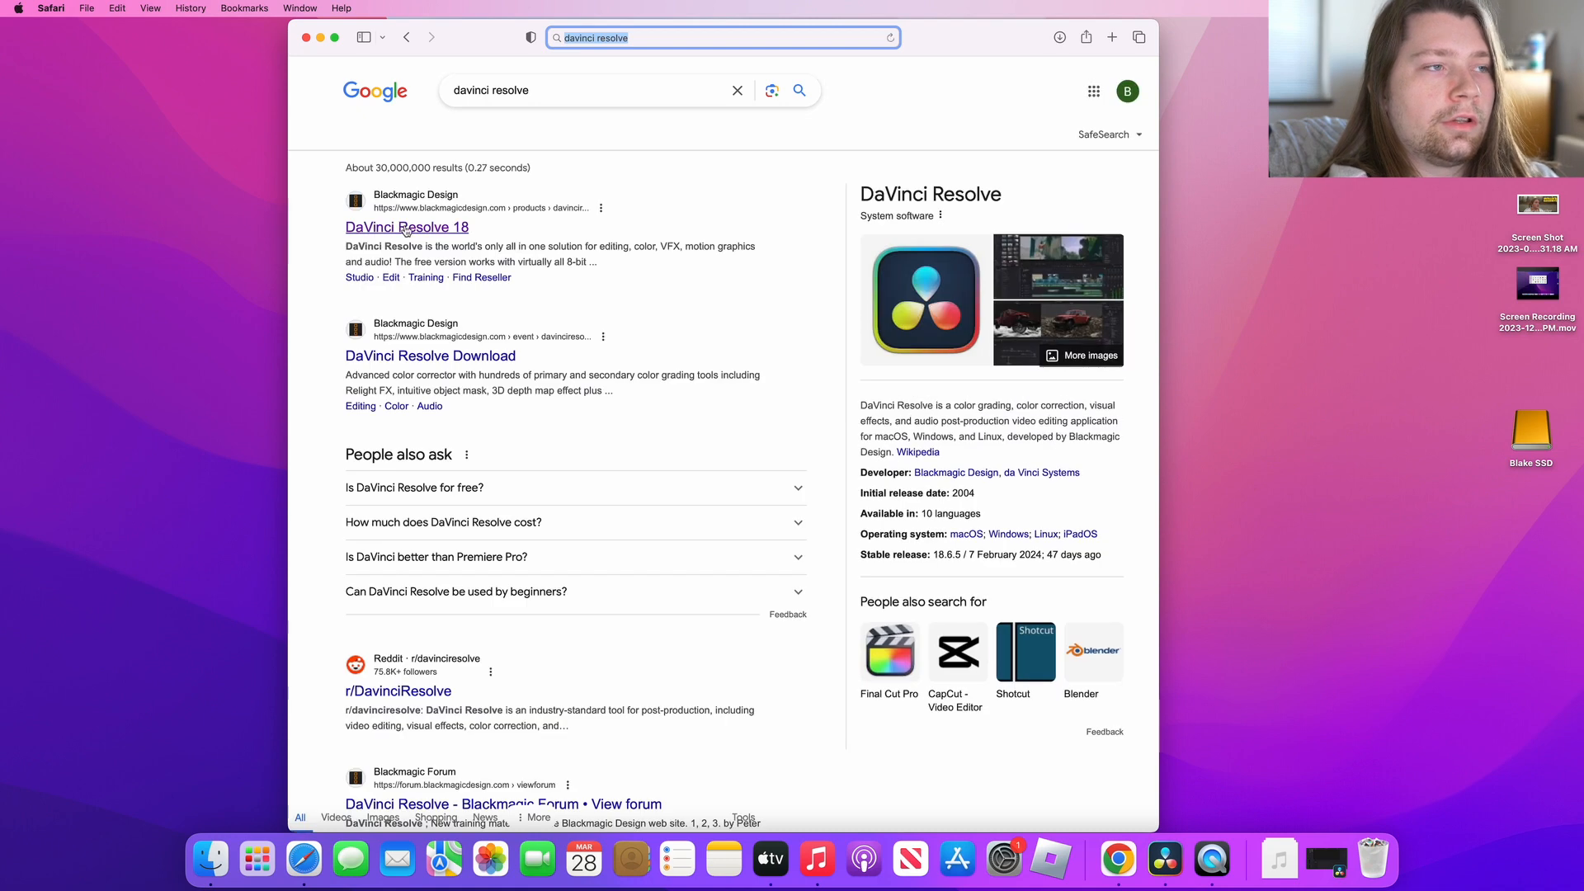
pyautogui.click(407, 227)
pyautogui.scroll(-5, 548, 393)
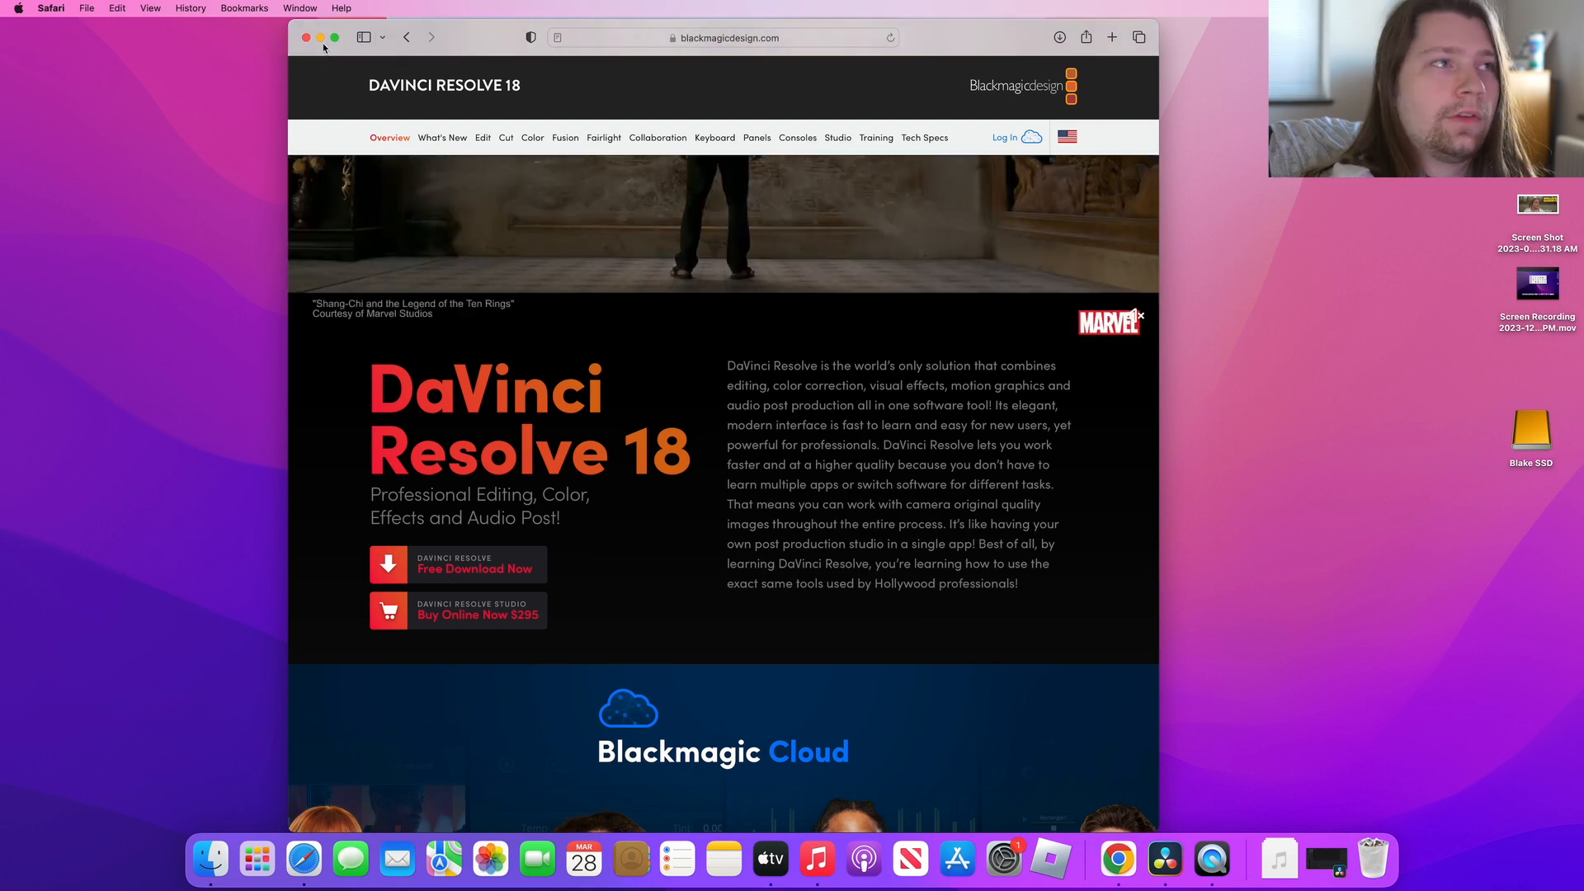
# Step: Minimize the browser, switch to DaVinci Resolve and make its window full screen
pyautogui.press('super+m')
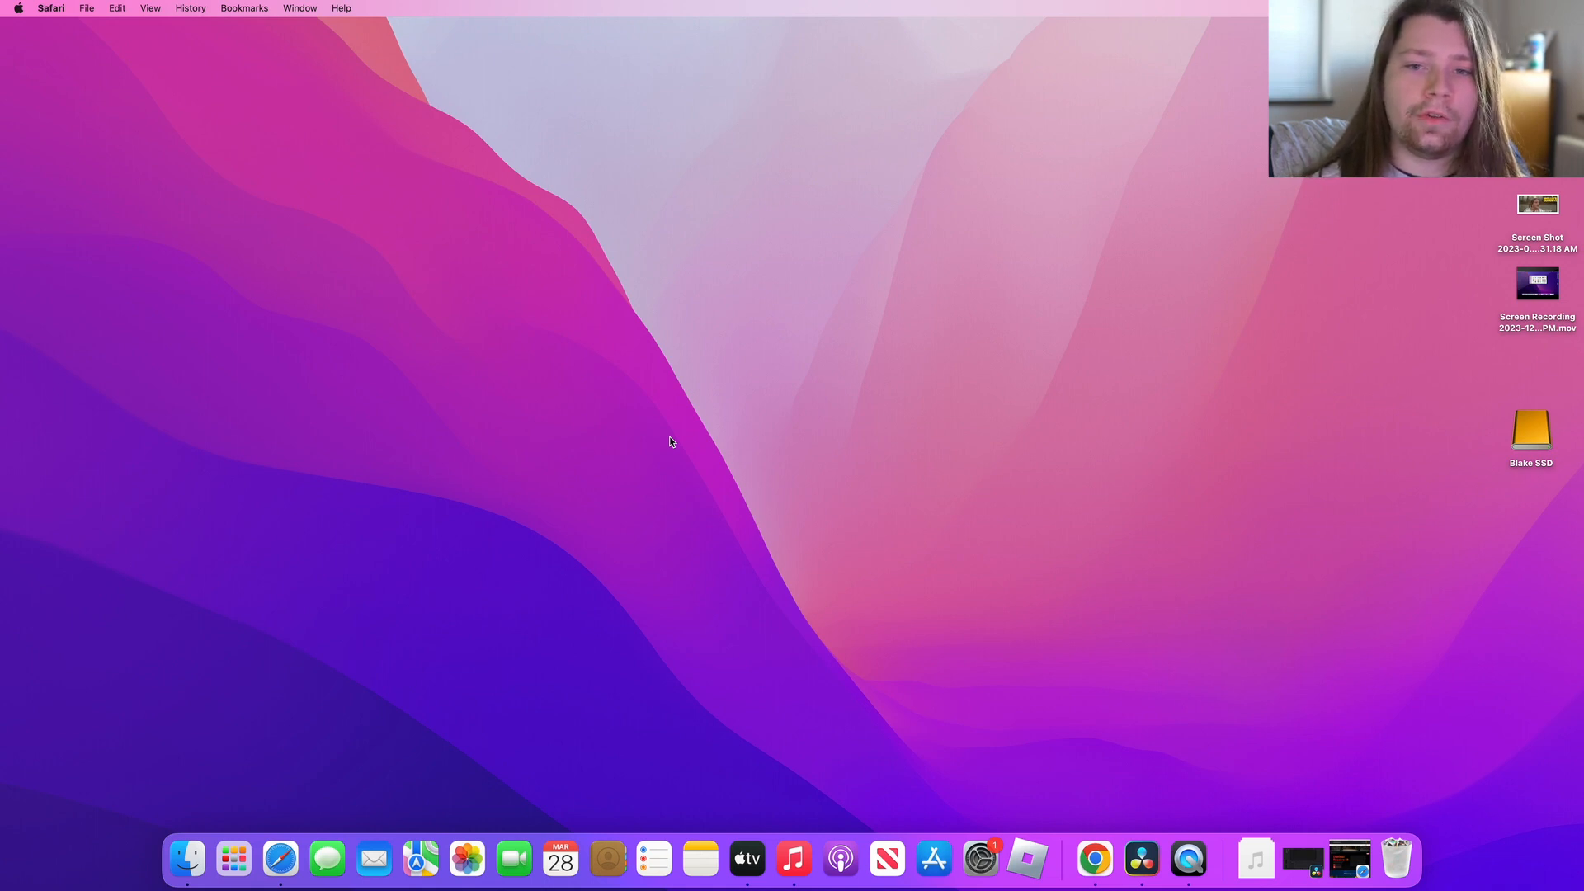
pyautogui.click(1139, 859)
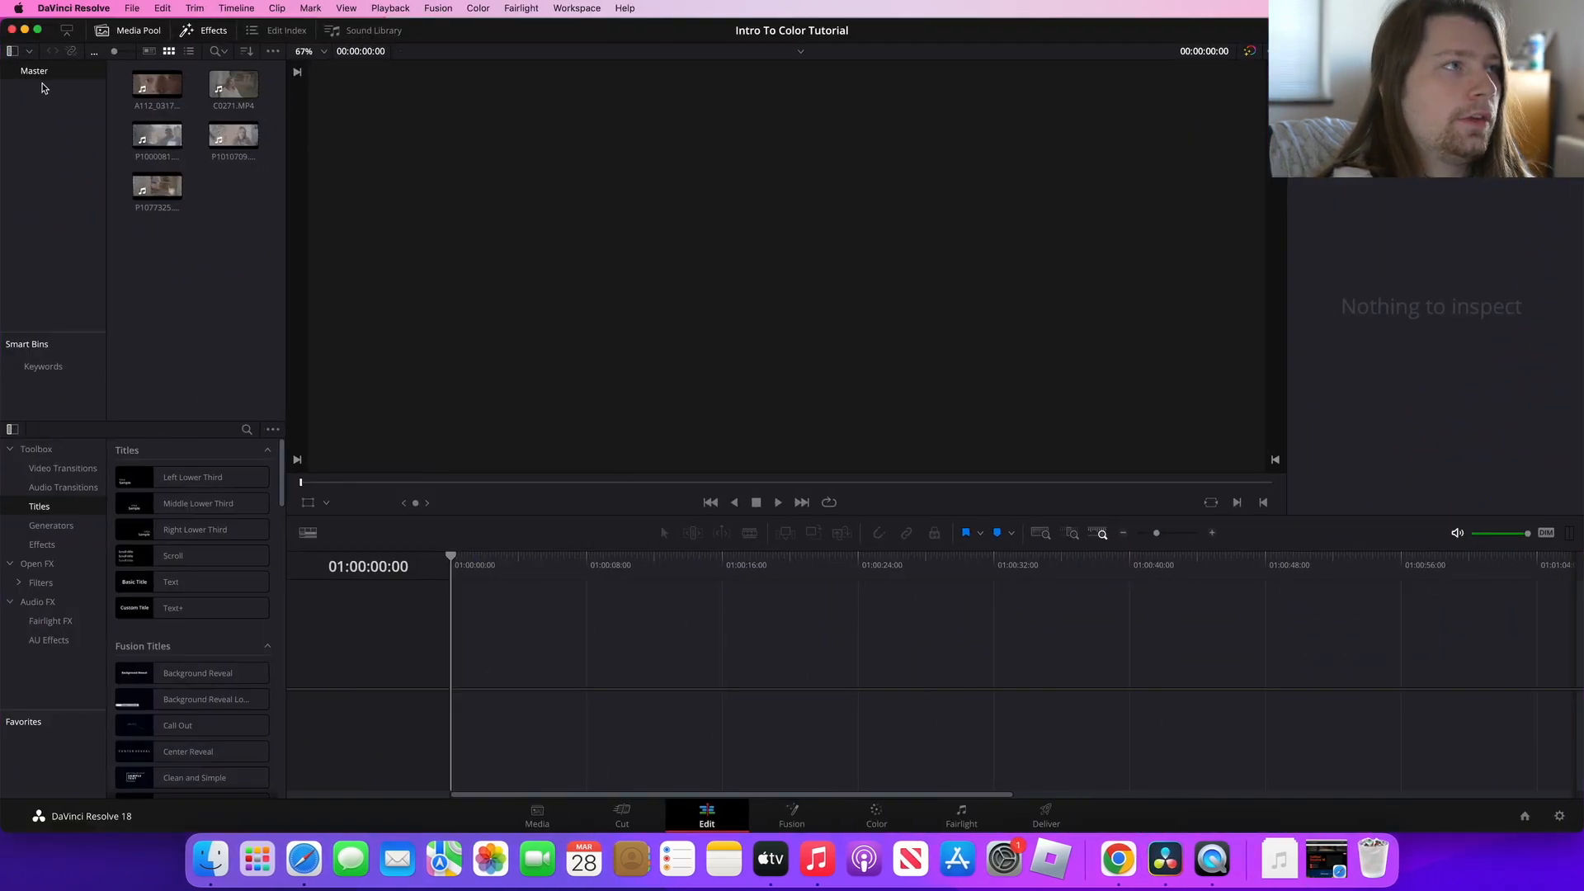
pyautogui.click(38, 30)
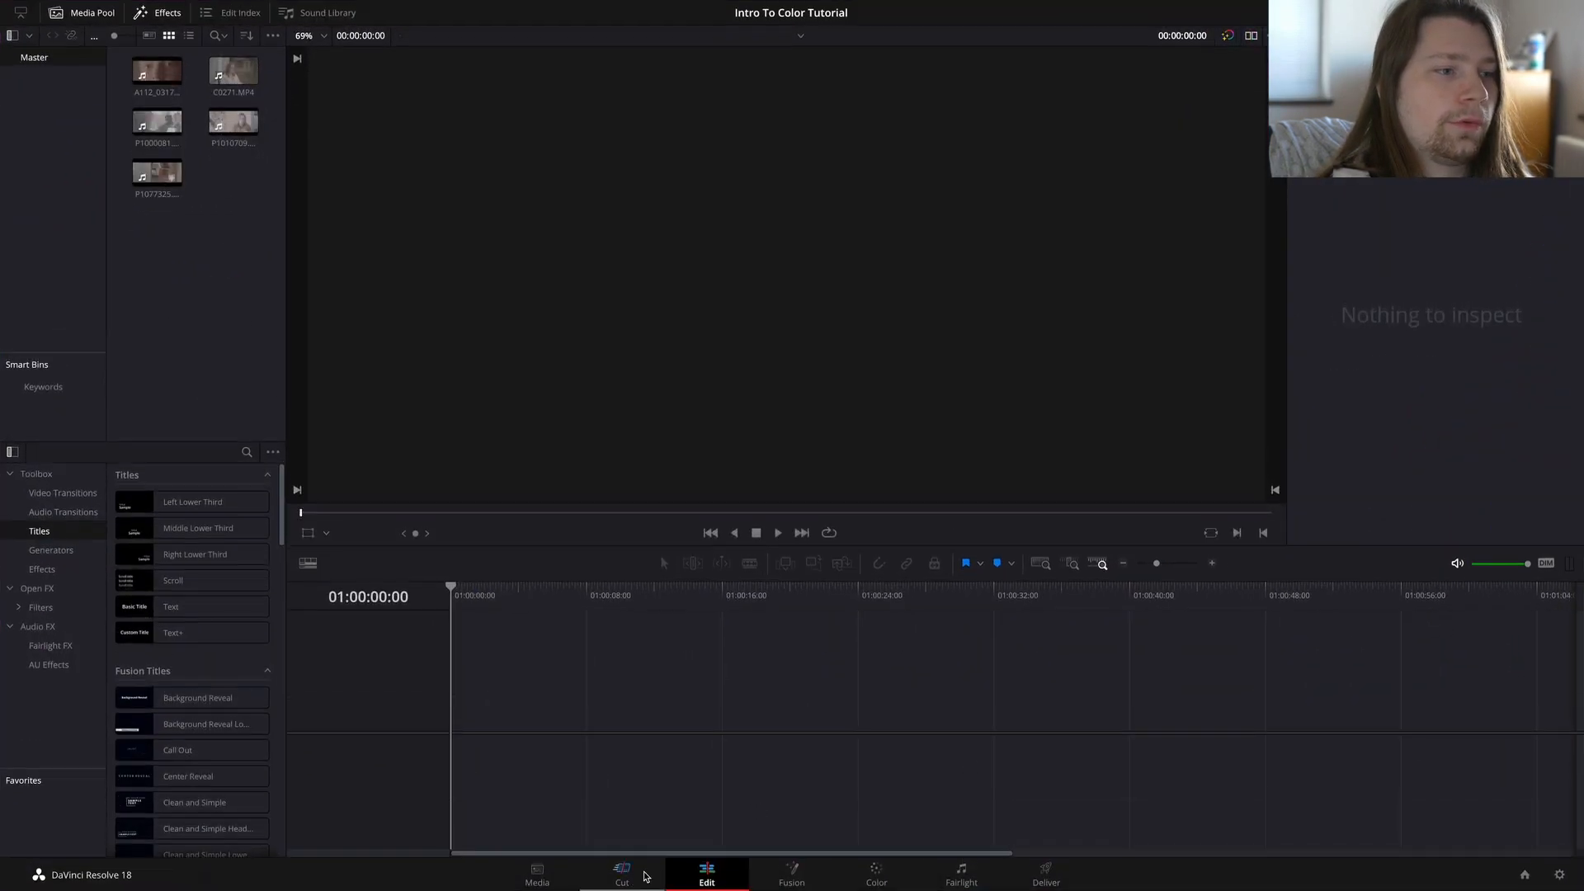
# Step: Look through the Cut, Edit, Fusion and Color pages, finishing on the Edit page
pyautogui.click(622, 873)
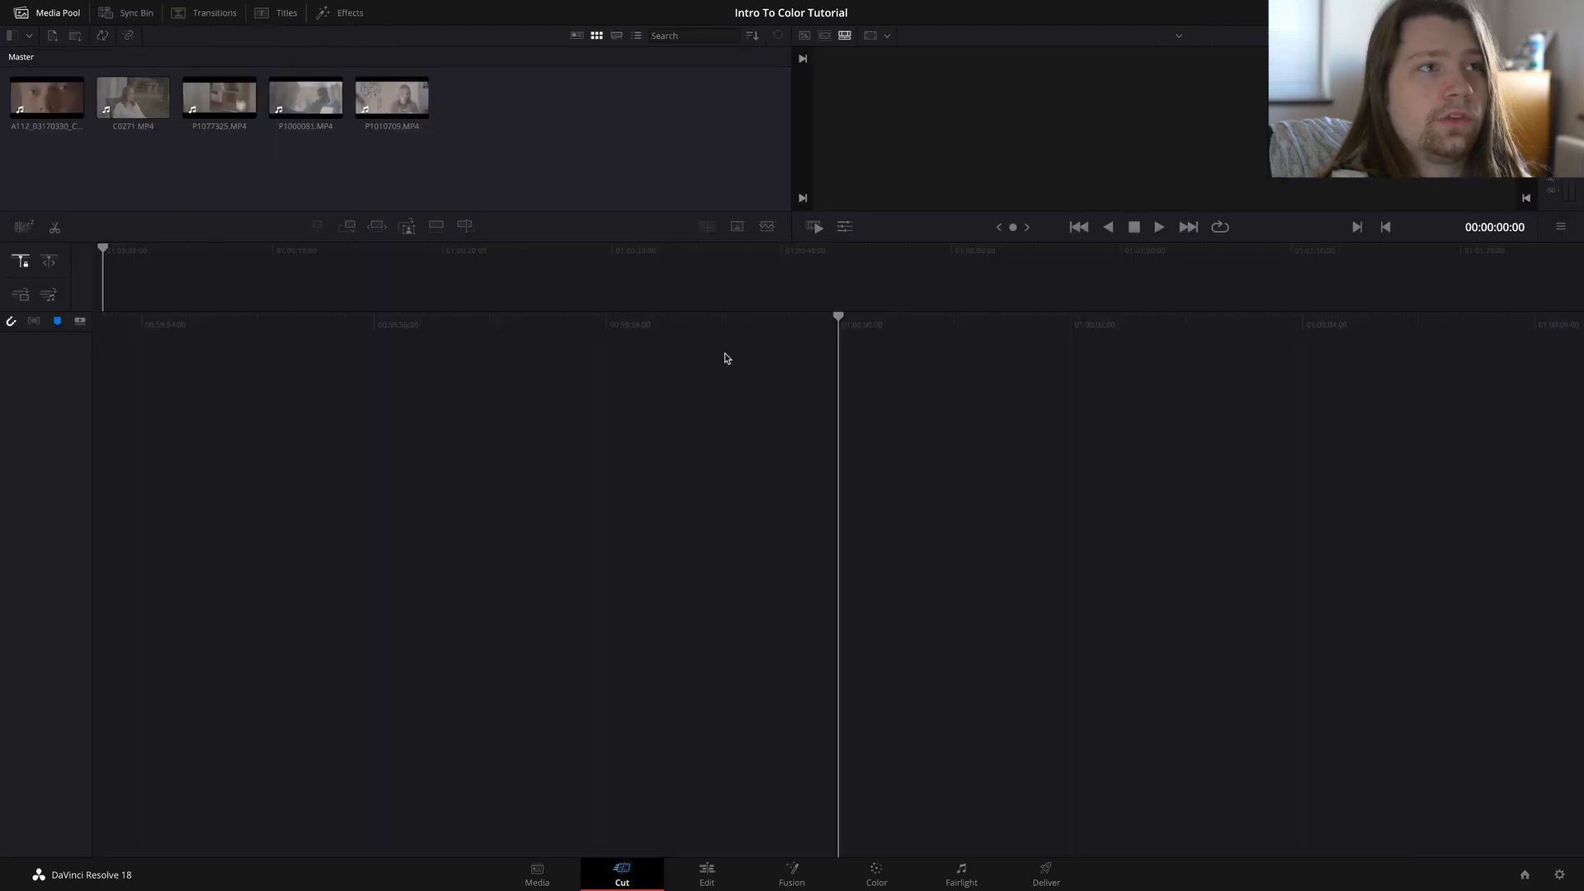
pyautogui.click(707, 873)
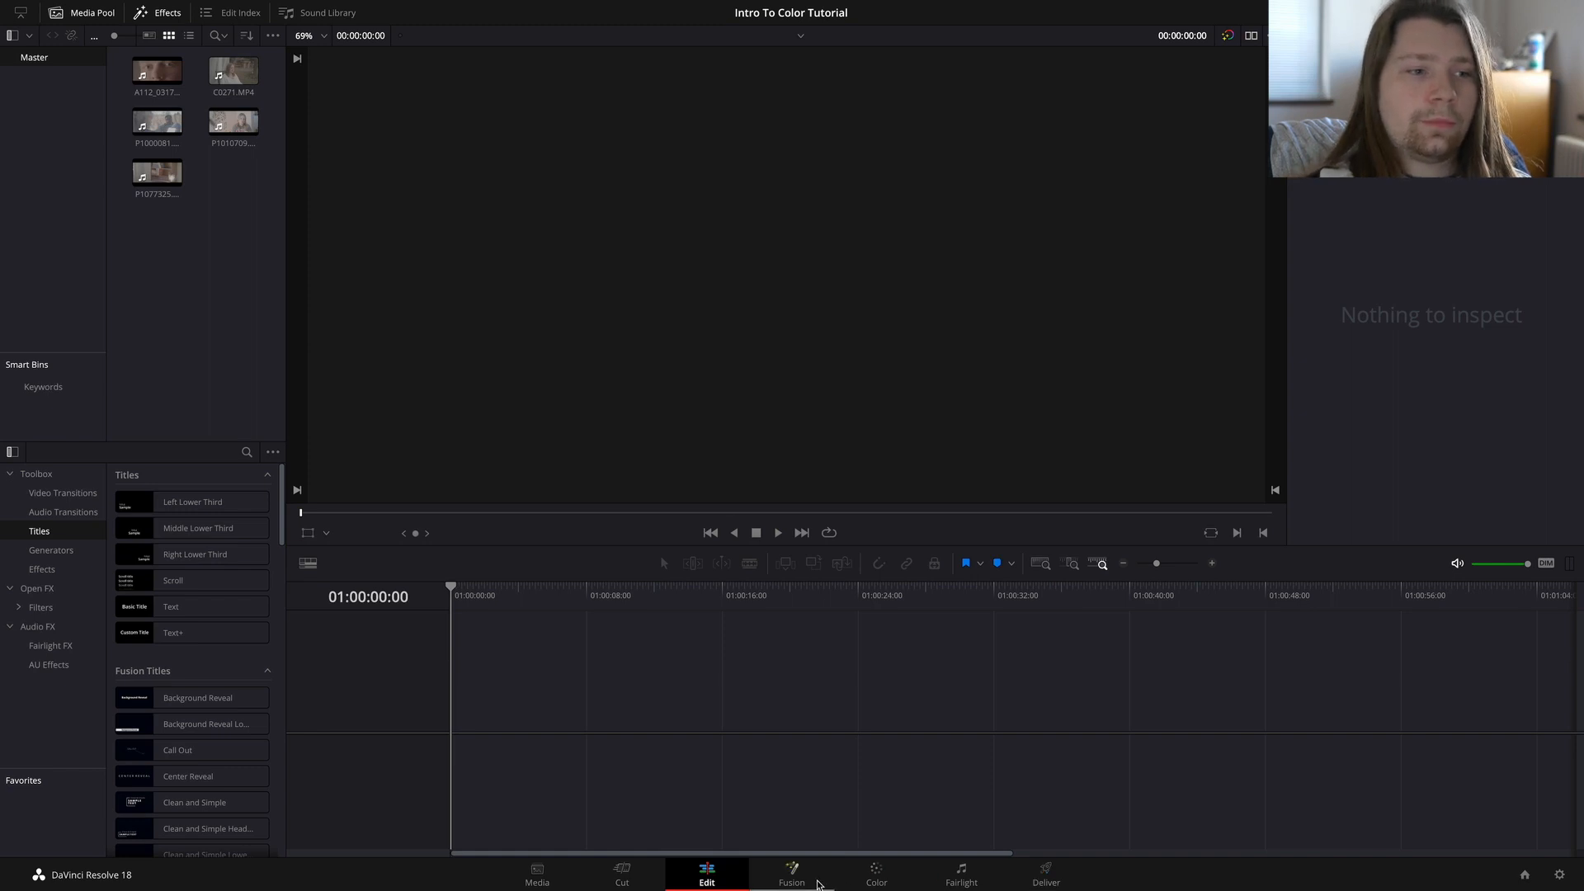
pyautogui.click(812, 883)
pyautogui.click(874, 876)
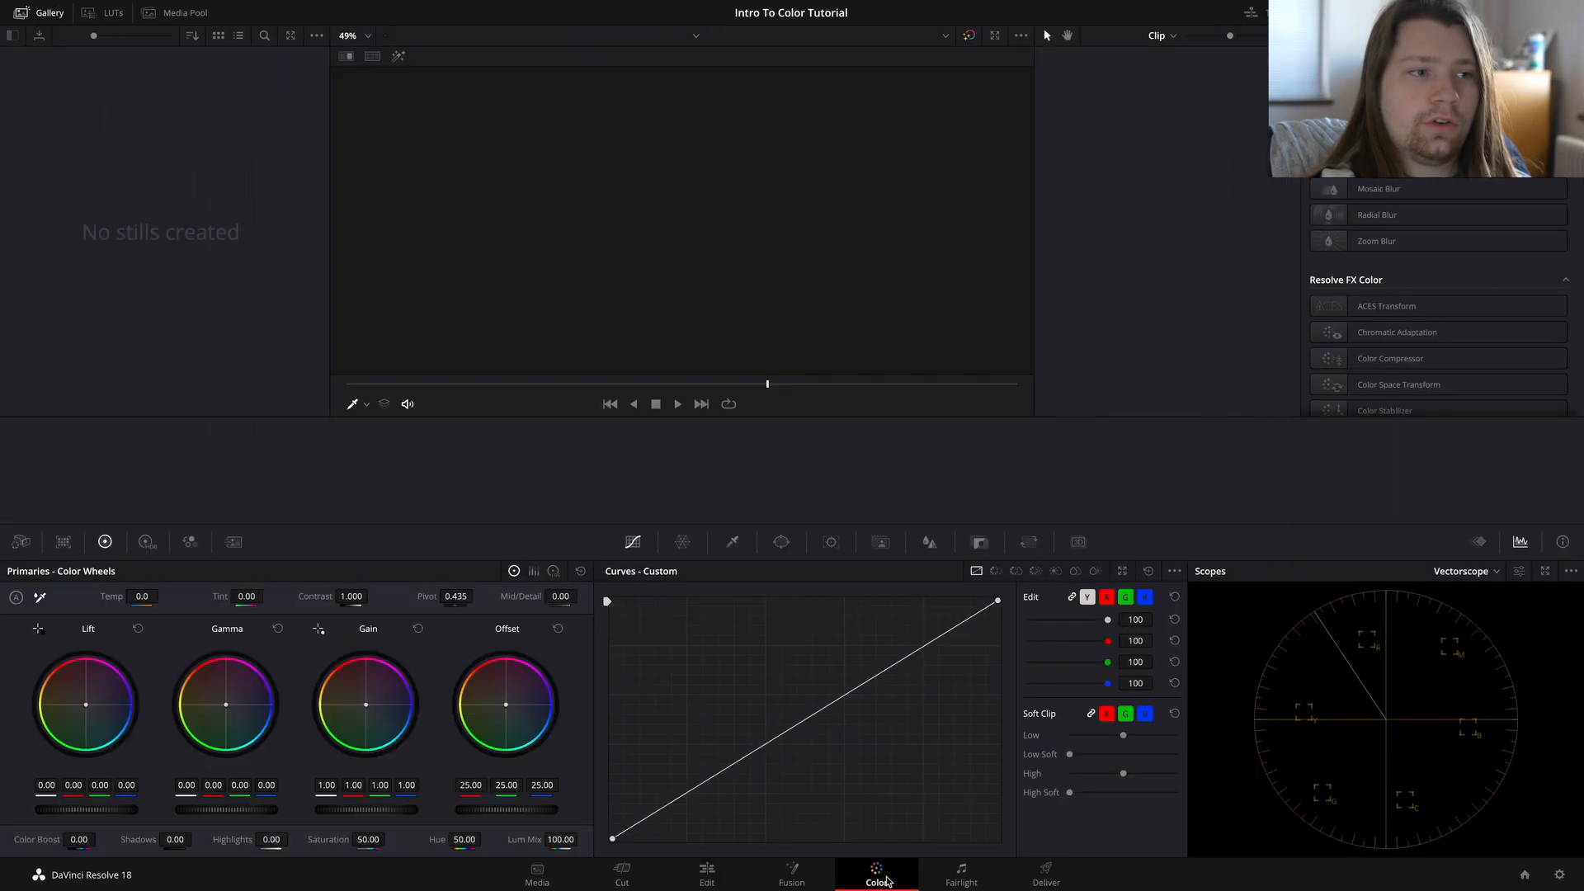
pyautogui.click(711, 880)
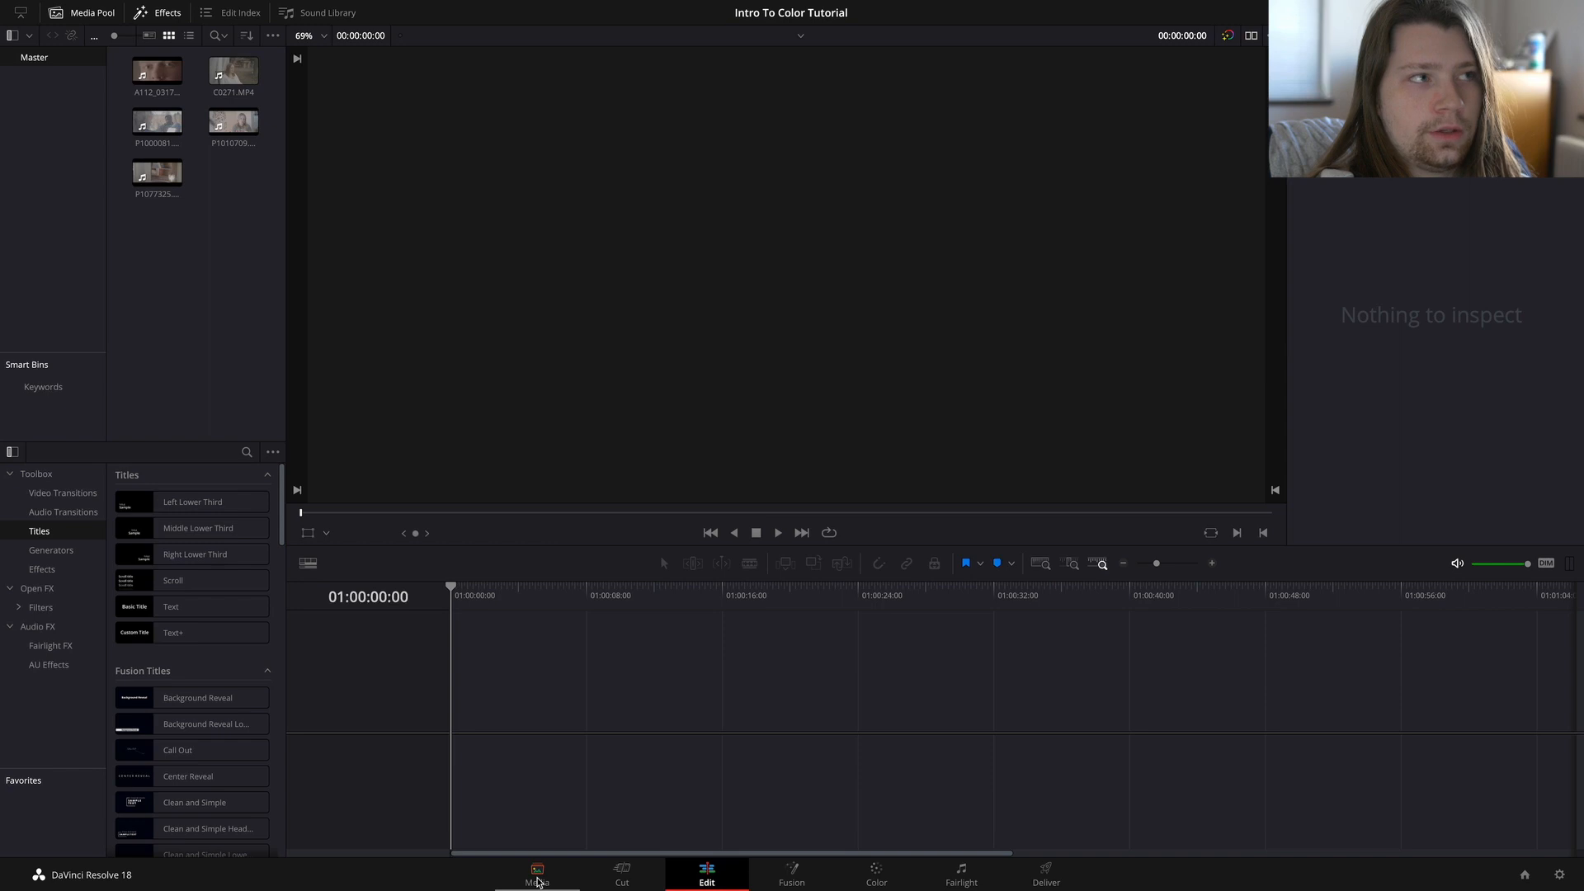
# Step: Open the Media page and browse the contents of the external SSD and Macintosh HD
pyautogui.click(537, 876)
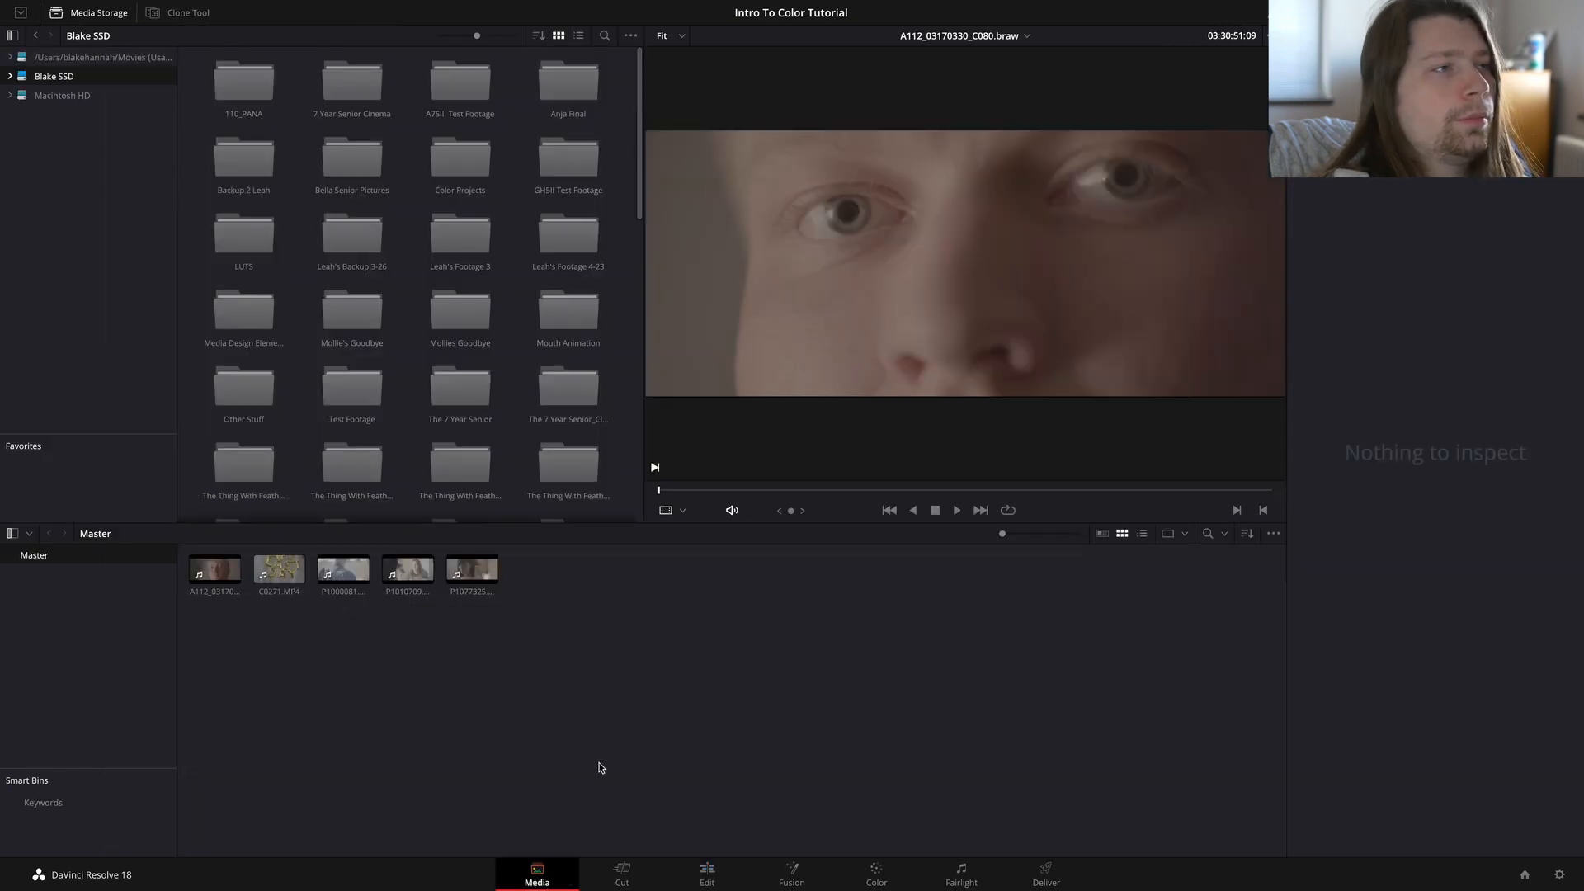
pyautogui.scroll(-3, 300, 249)
pyautogui.scroll(-3, 299, 249)
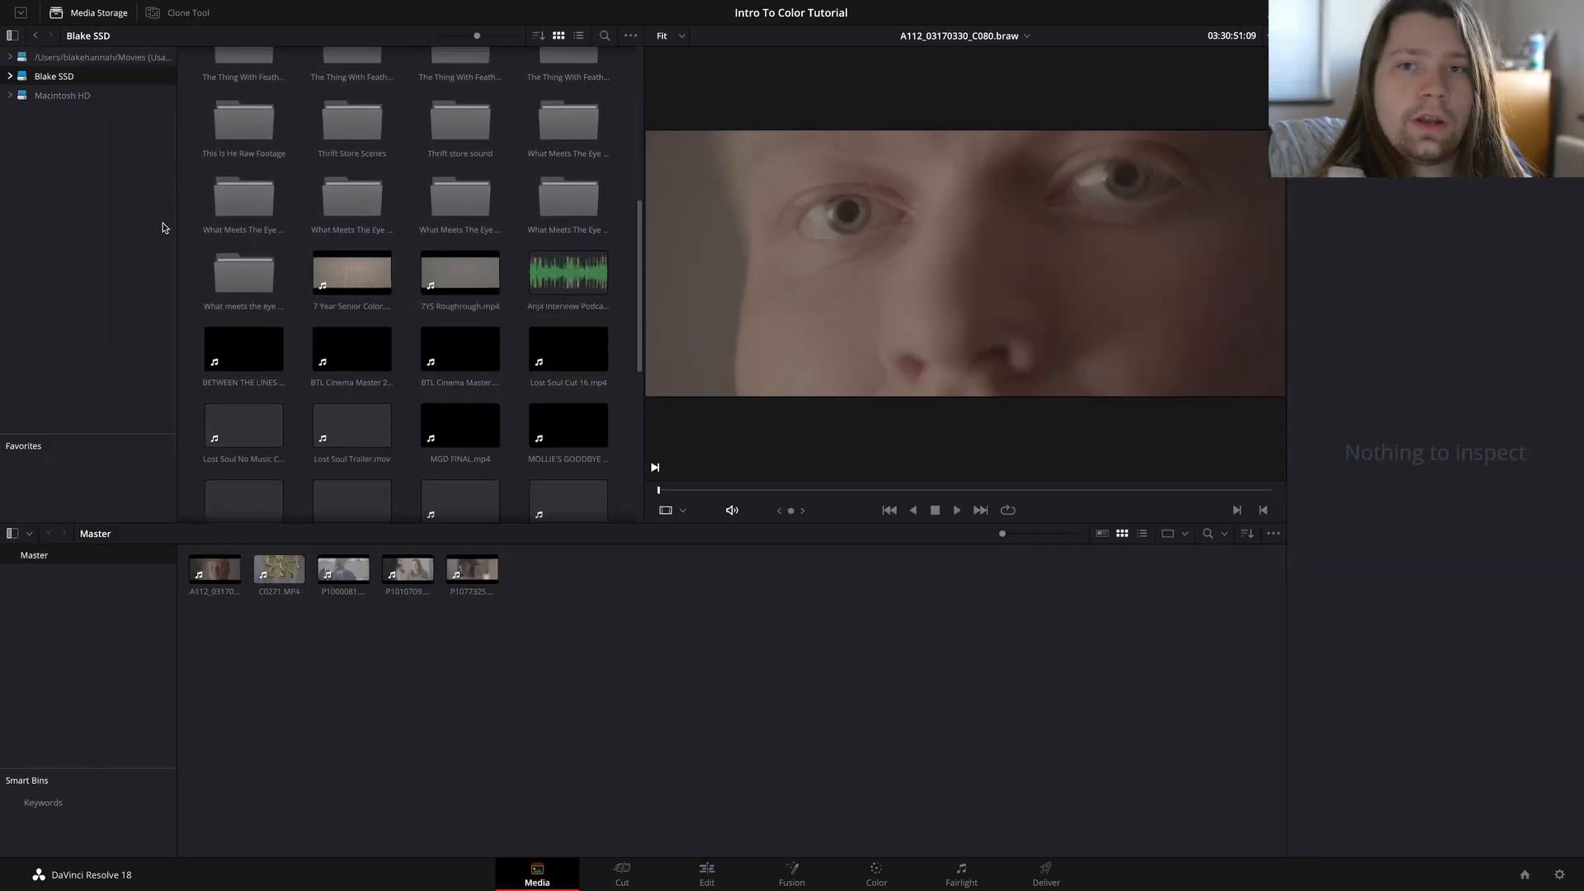
pyautogui.click(97, 96)
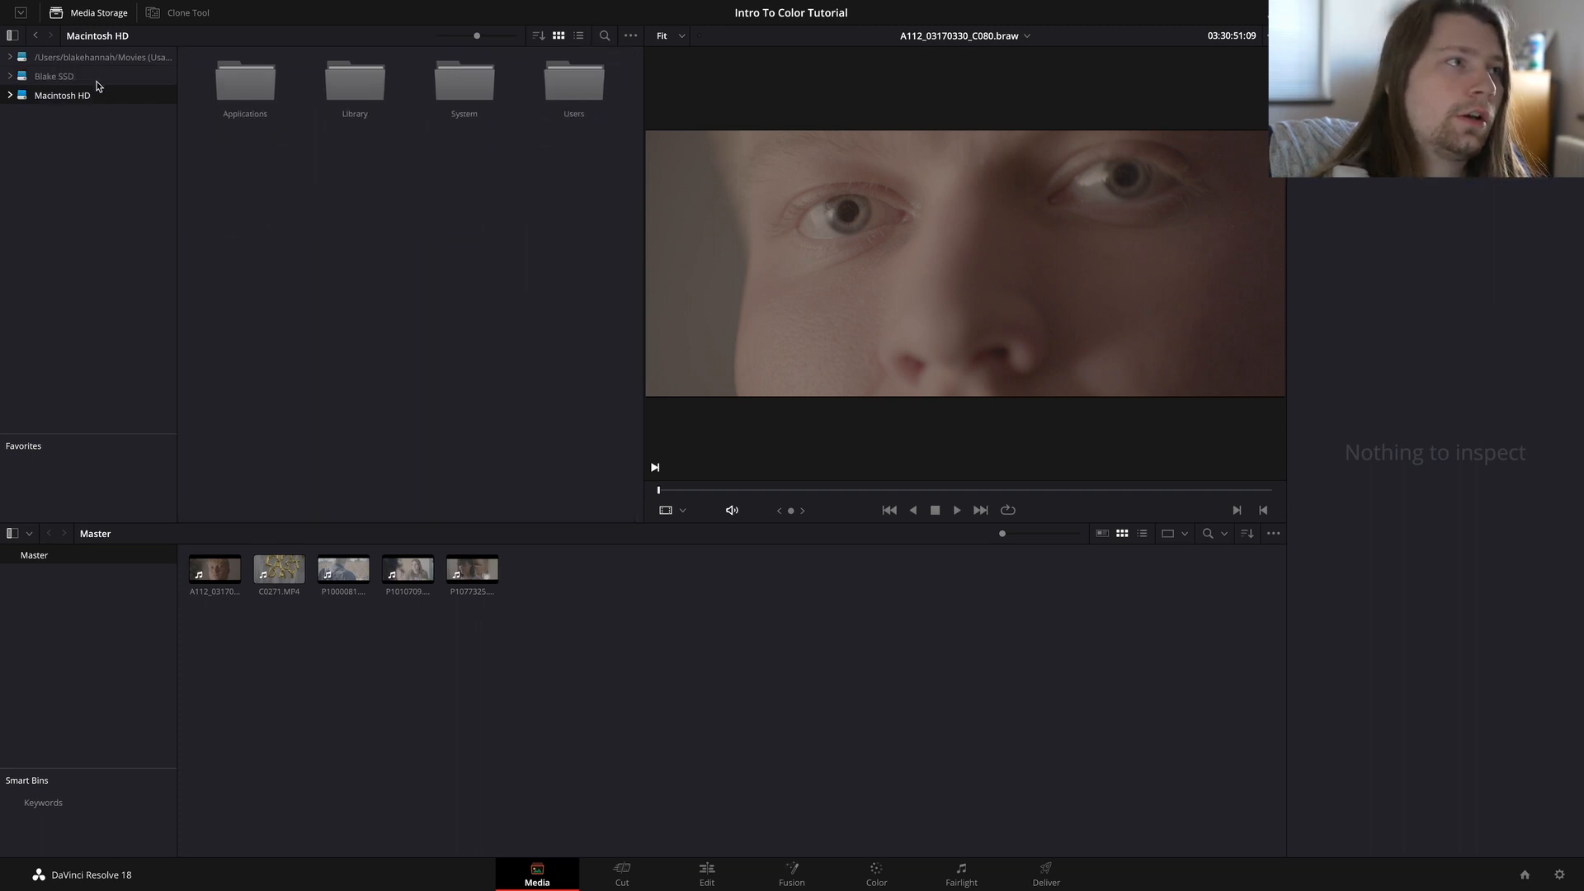
pyautogui.click(97, 76)
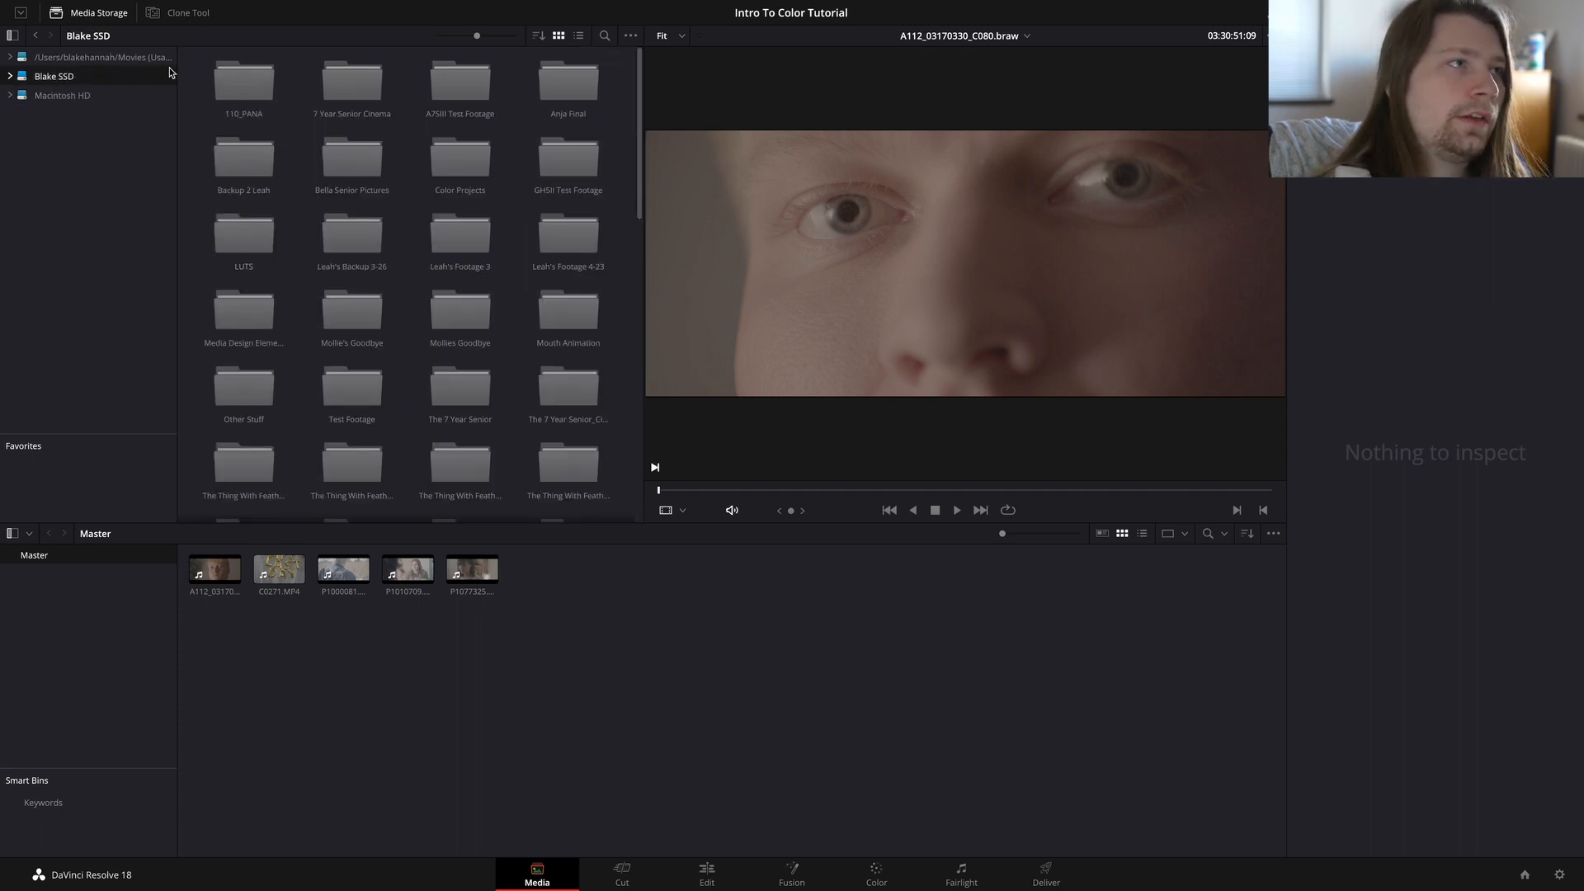
# Step: Hide the Media Storage browser and show it again
pyautogui.click(100, 18)
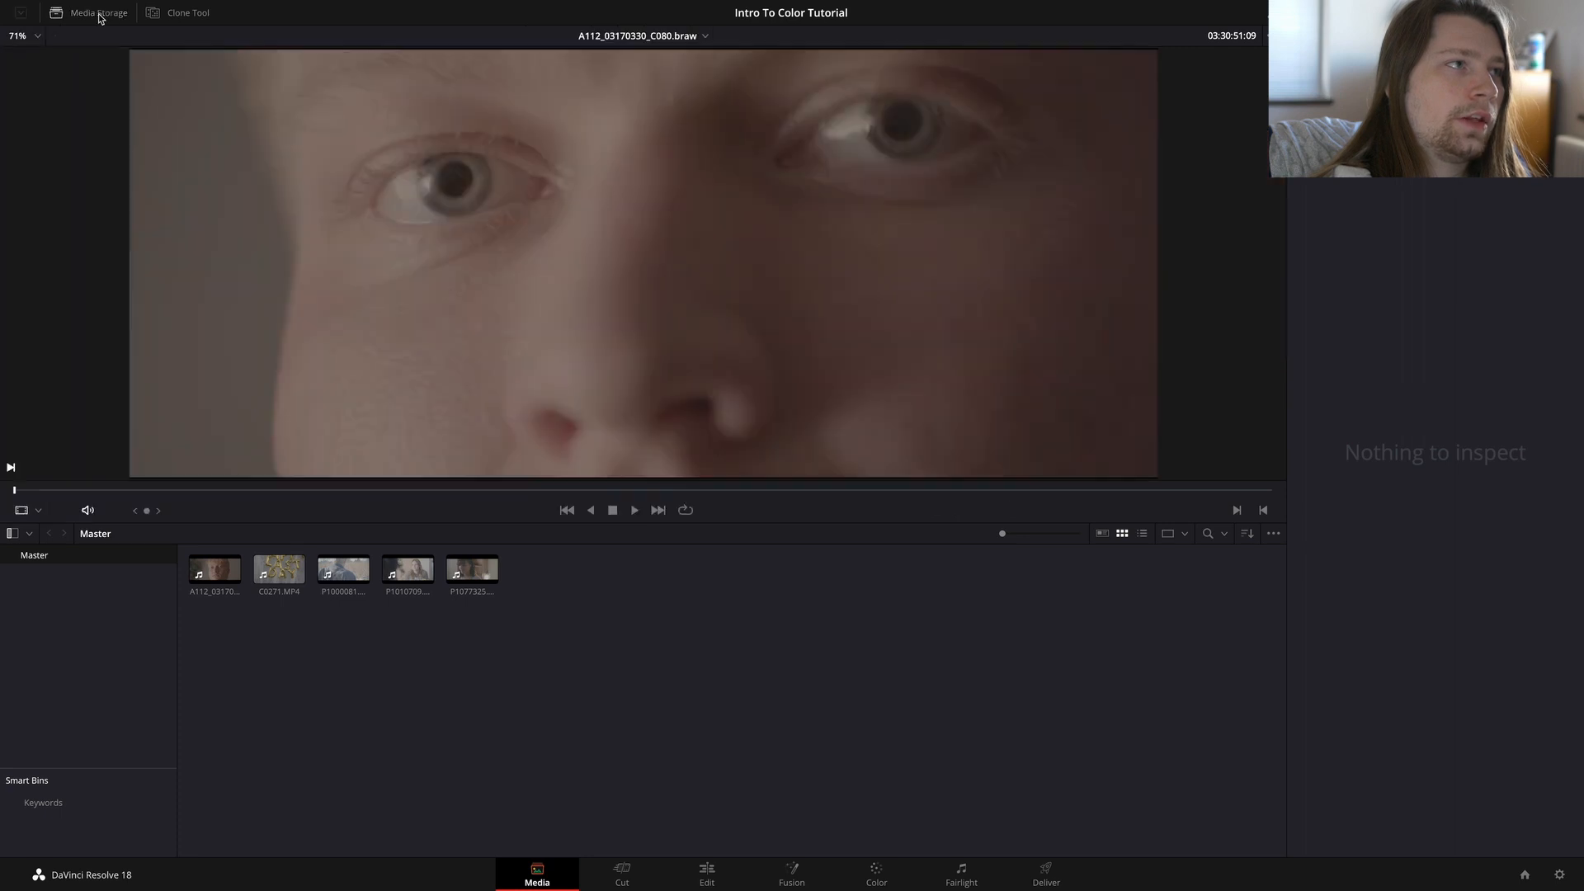
pyautogui.click(99, 14)
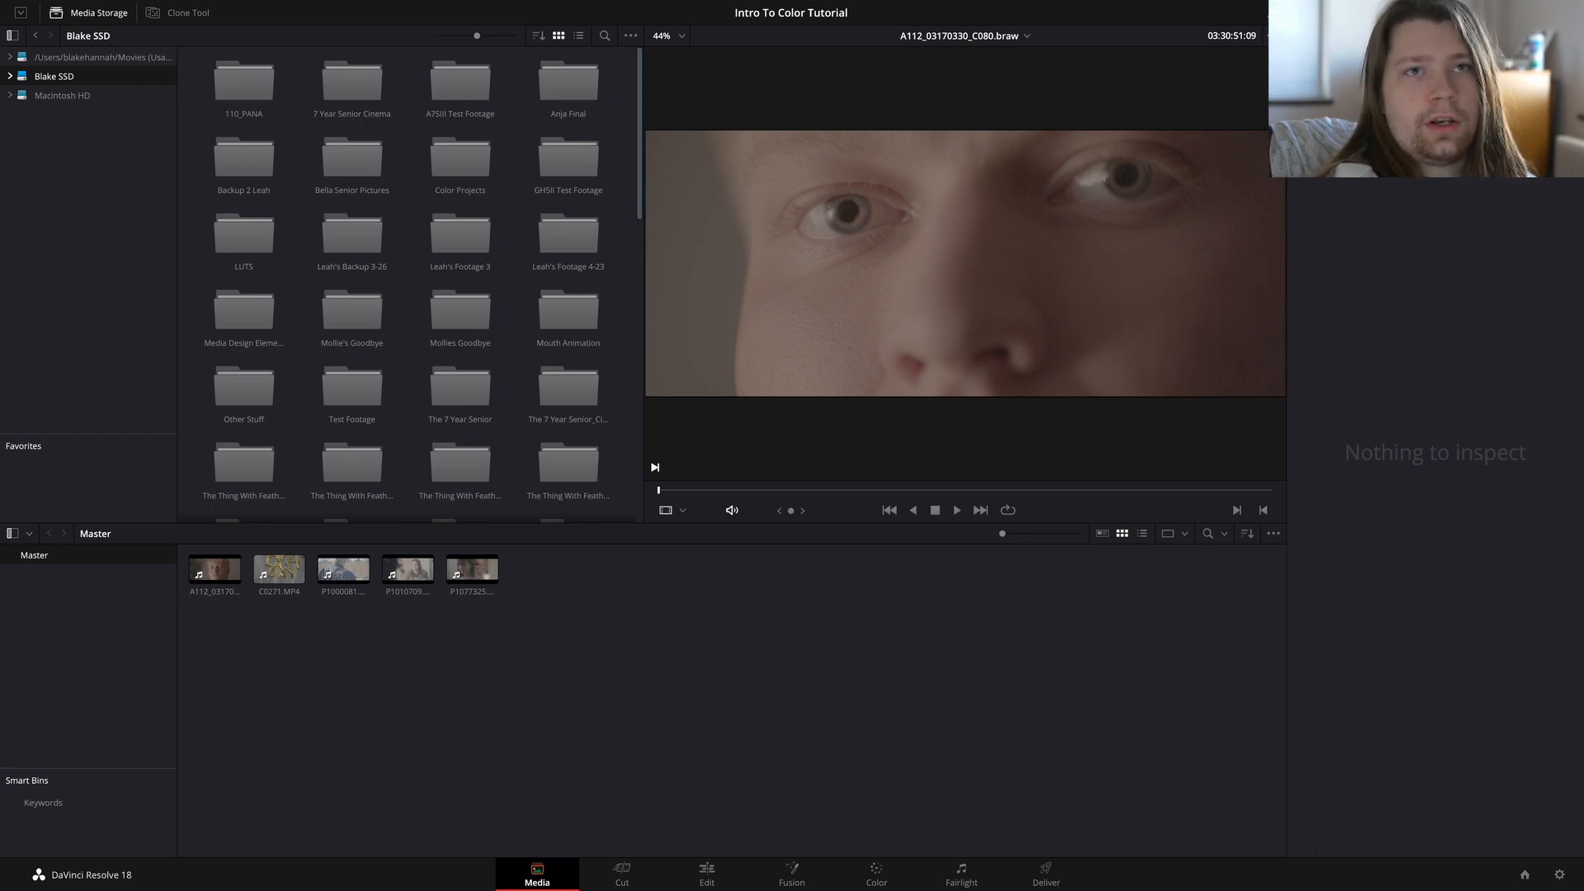
pyautogui.click(1448, 13)
pyautogui.click(1449, 13)
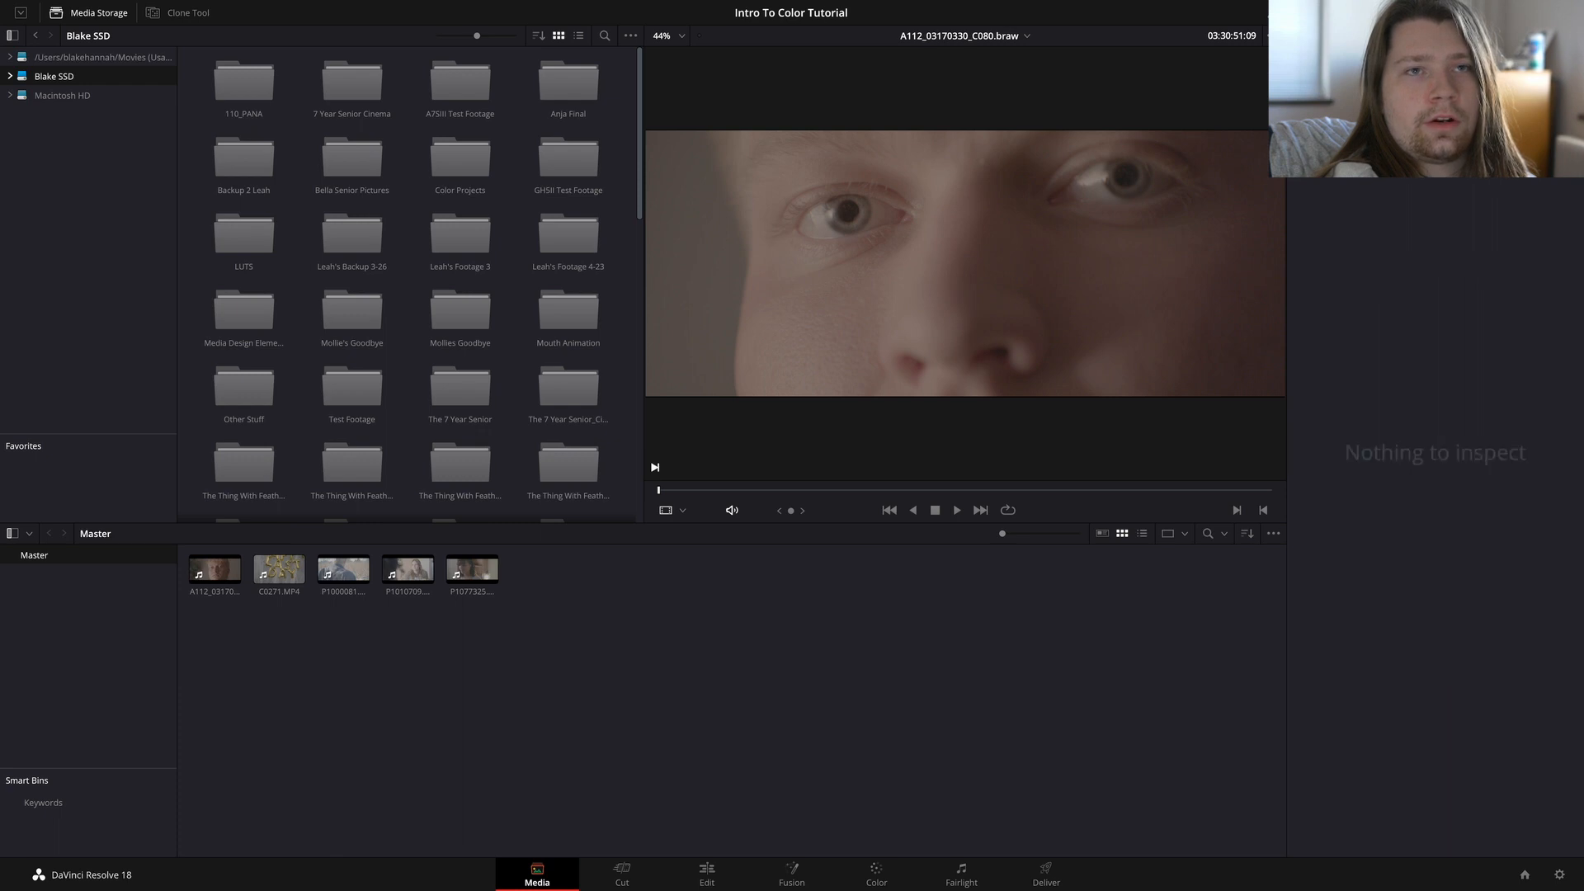
pyautogui.click(83, 18)
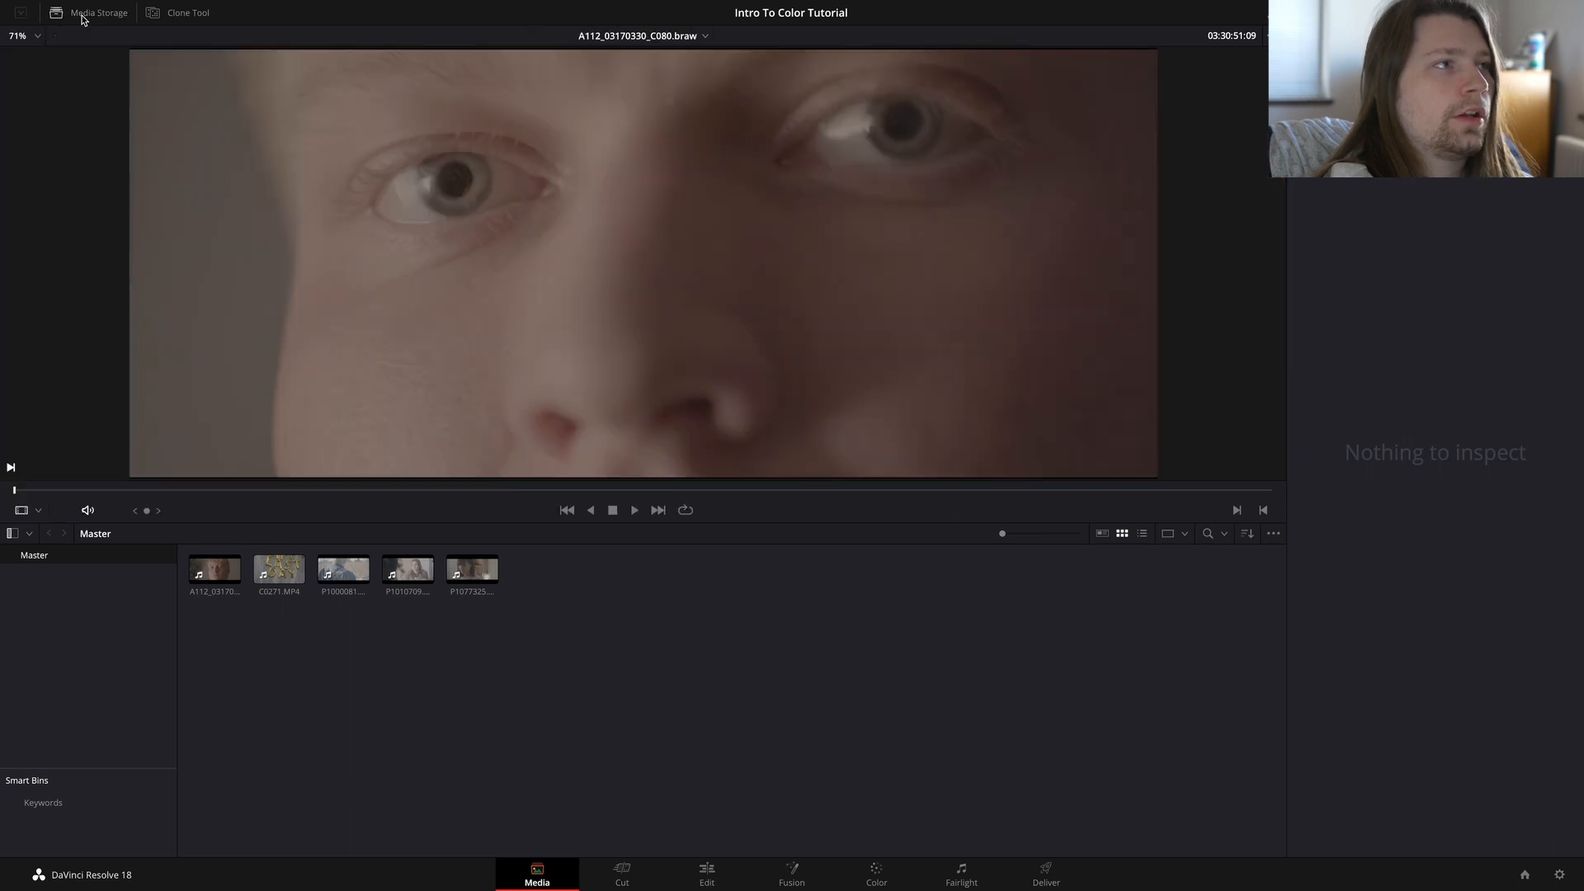
pyautogui.click(83, 19)
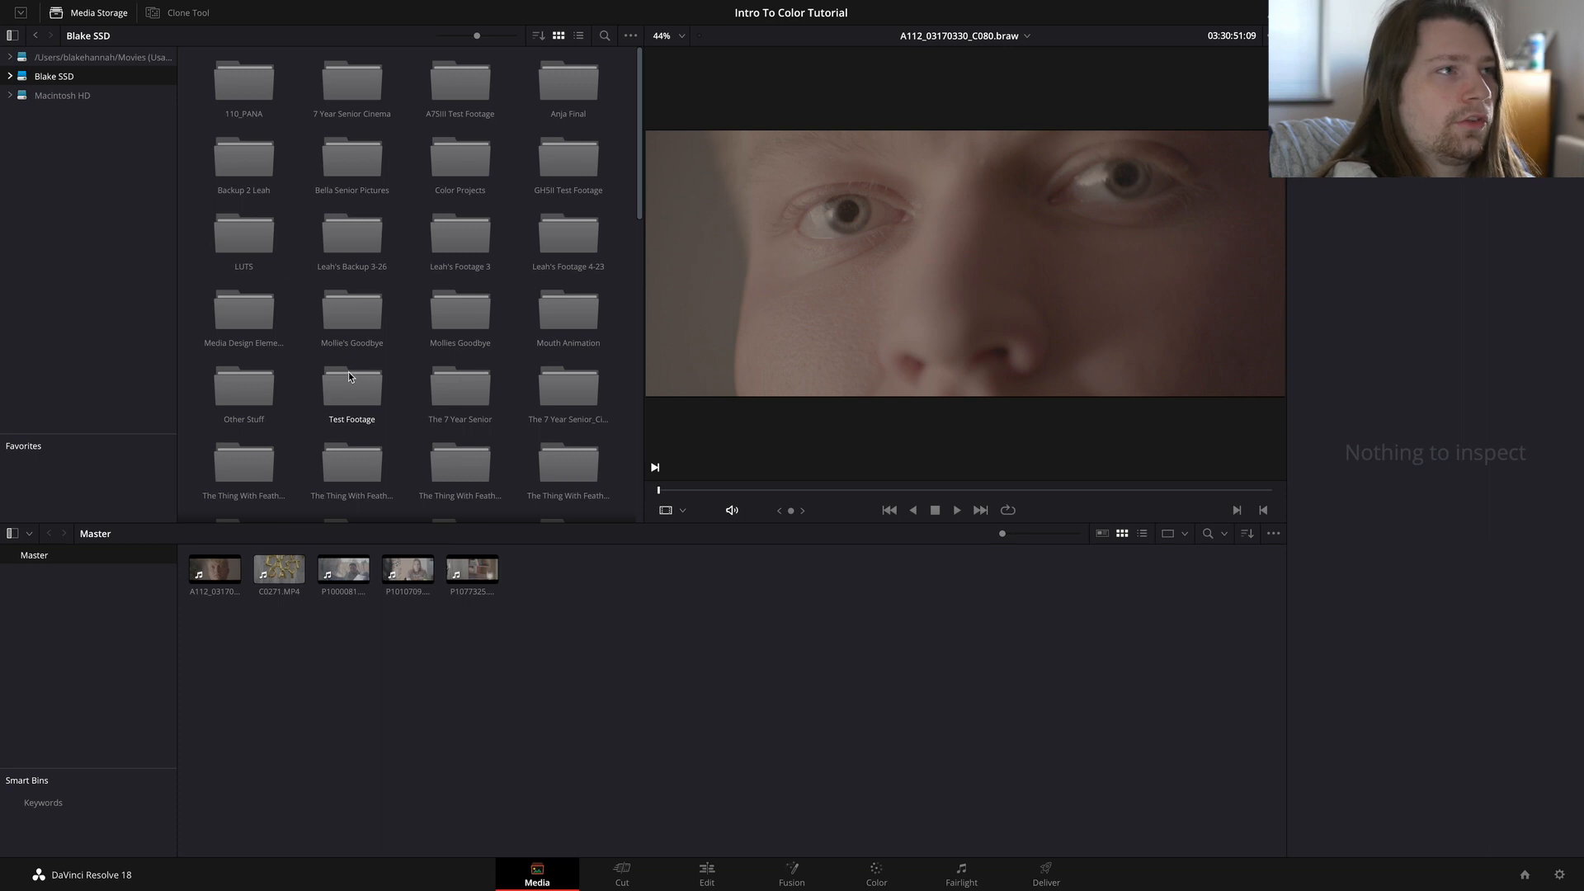
# Step: Examine the folders and video files stored on the external SSD
pyautogui.scroll(-3, 408, 284)
pyautogui.scroll(-2, 407, 284)
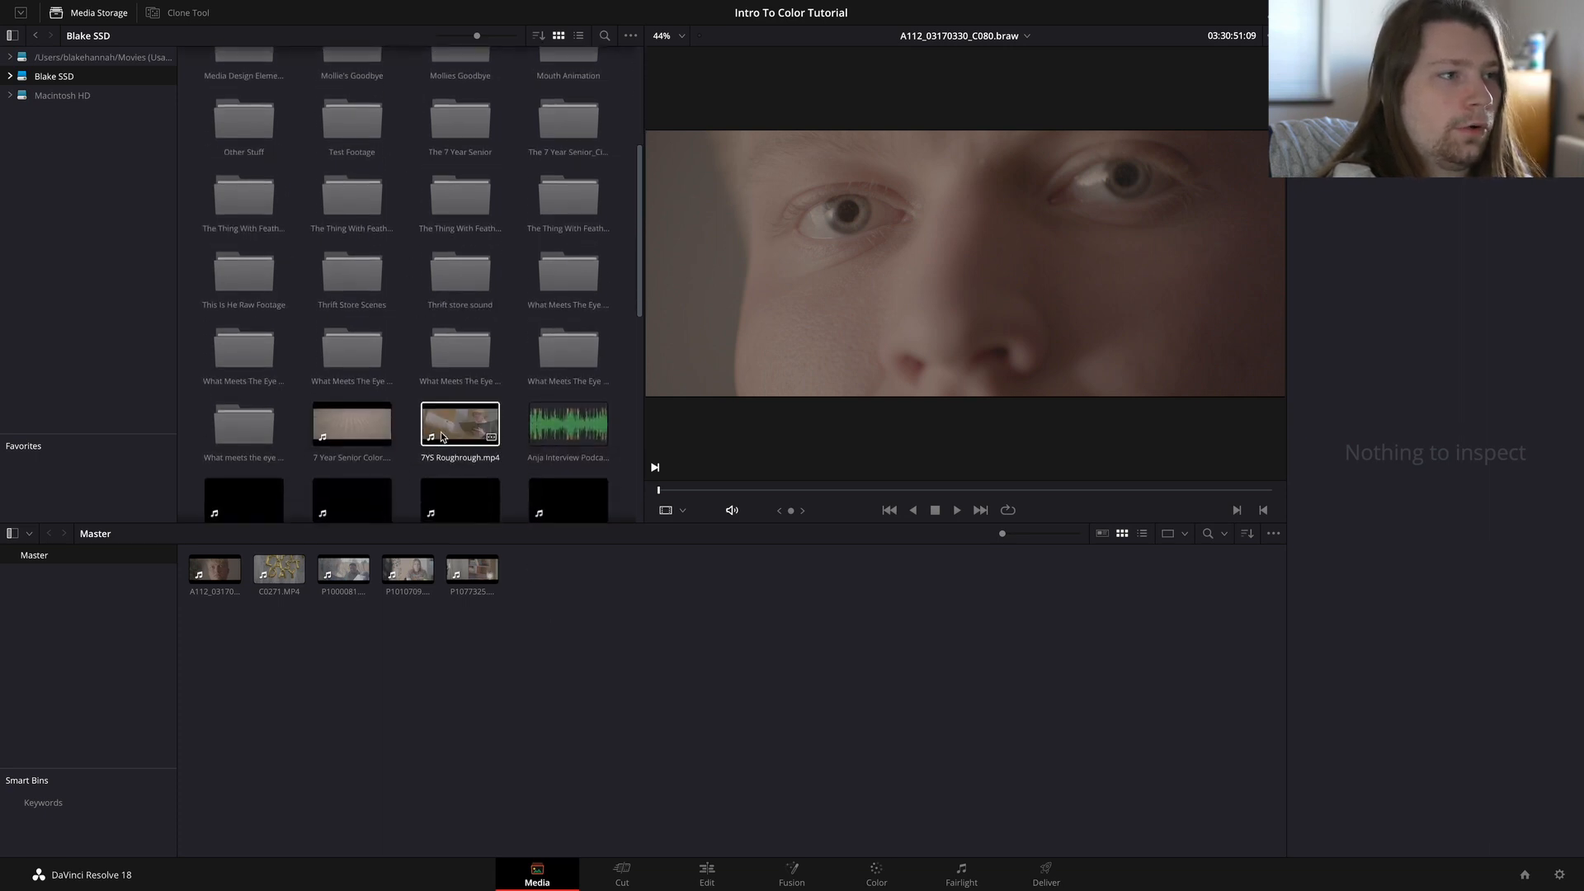
pyautogui.scroll(-2, 446, 439)
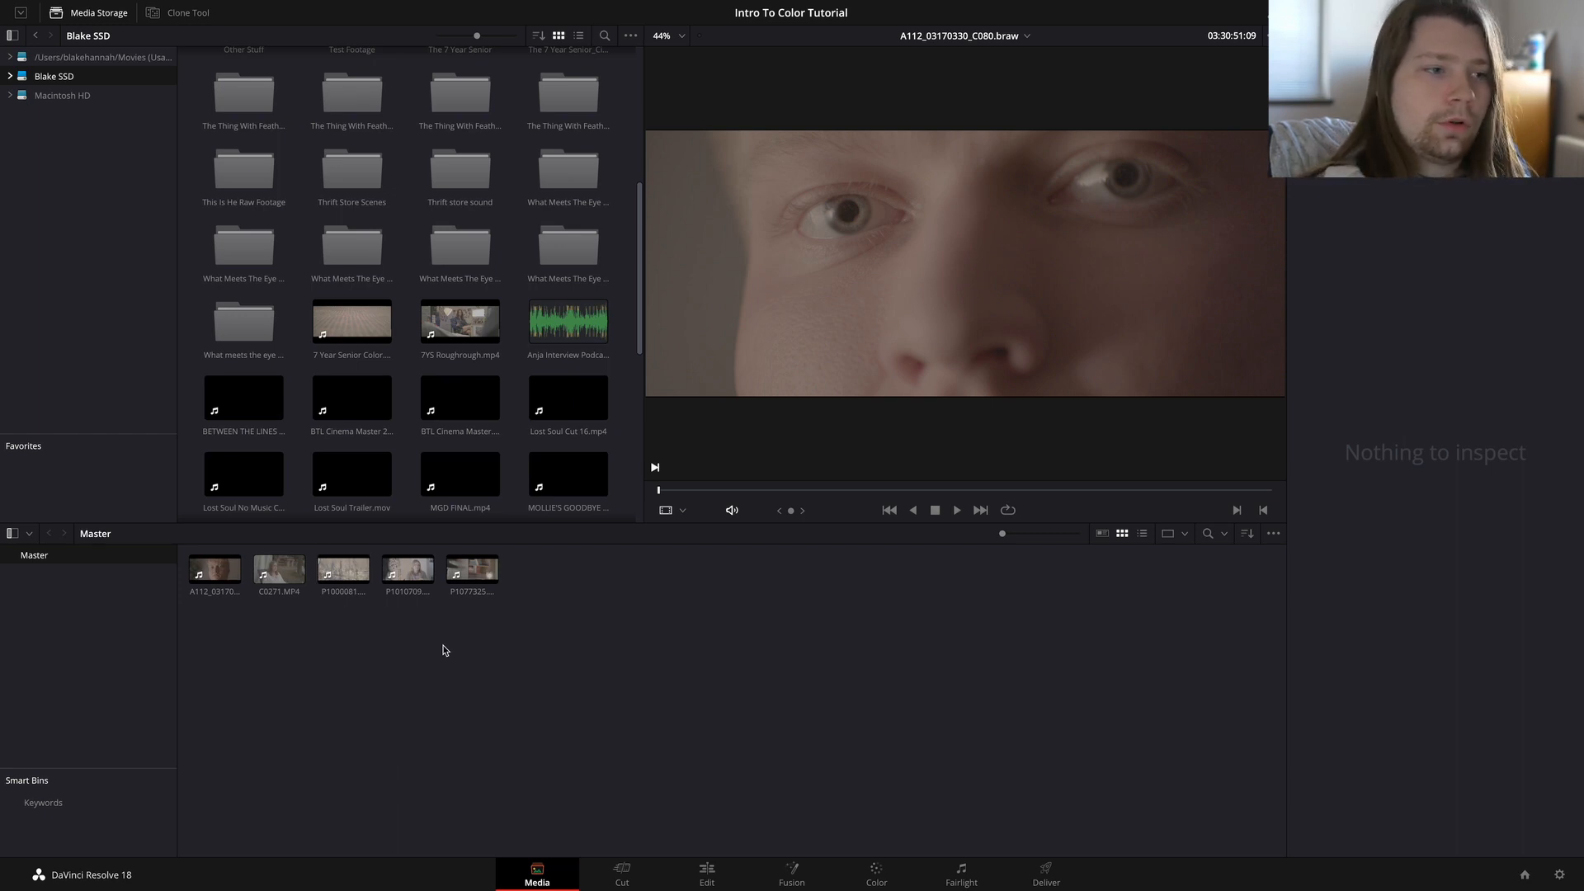
# Step: On the Edit page, create a timeline from all five media pool clips and move the playhead to 01:03:05:07
pyautogui.click(695, 874)
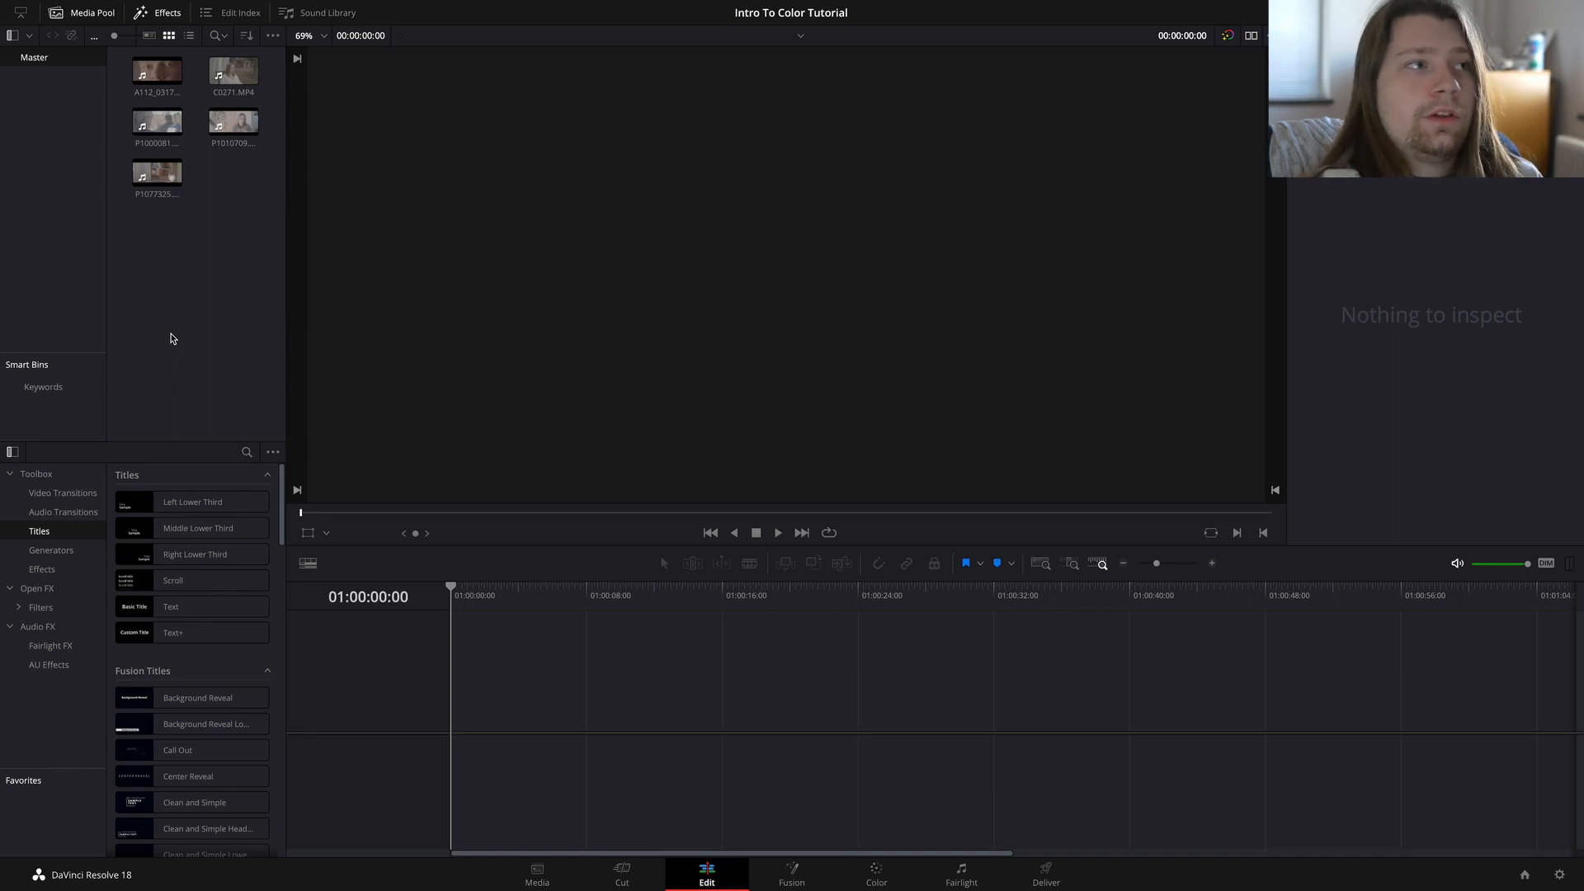
pyautogui.moveTo(145, 313); pyautogui.dragTo(256, 57)
pyautogui.moveTo(159, 75); pyautogui.dragTo(462, 702)
pyautogui.click(622, 588)
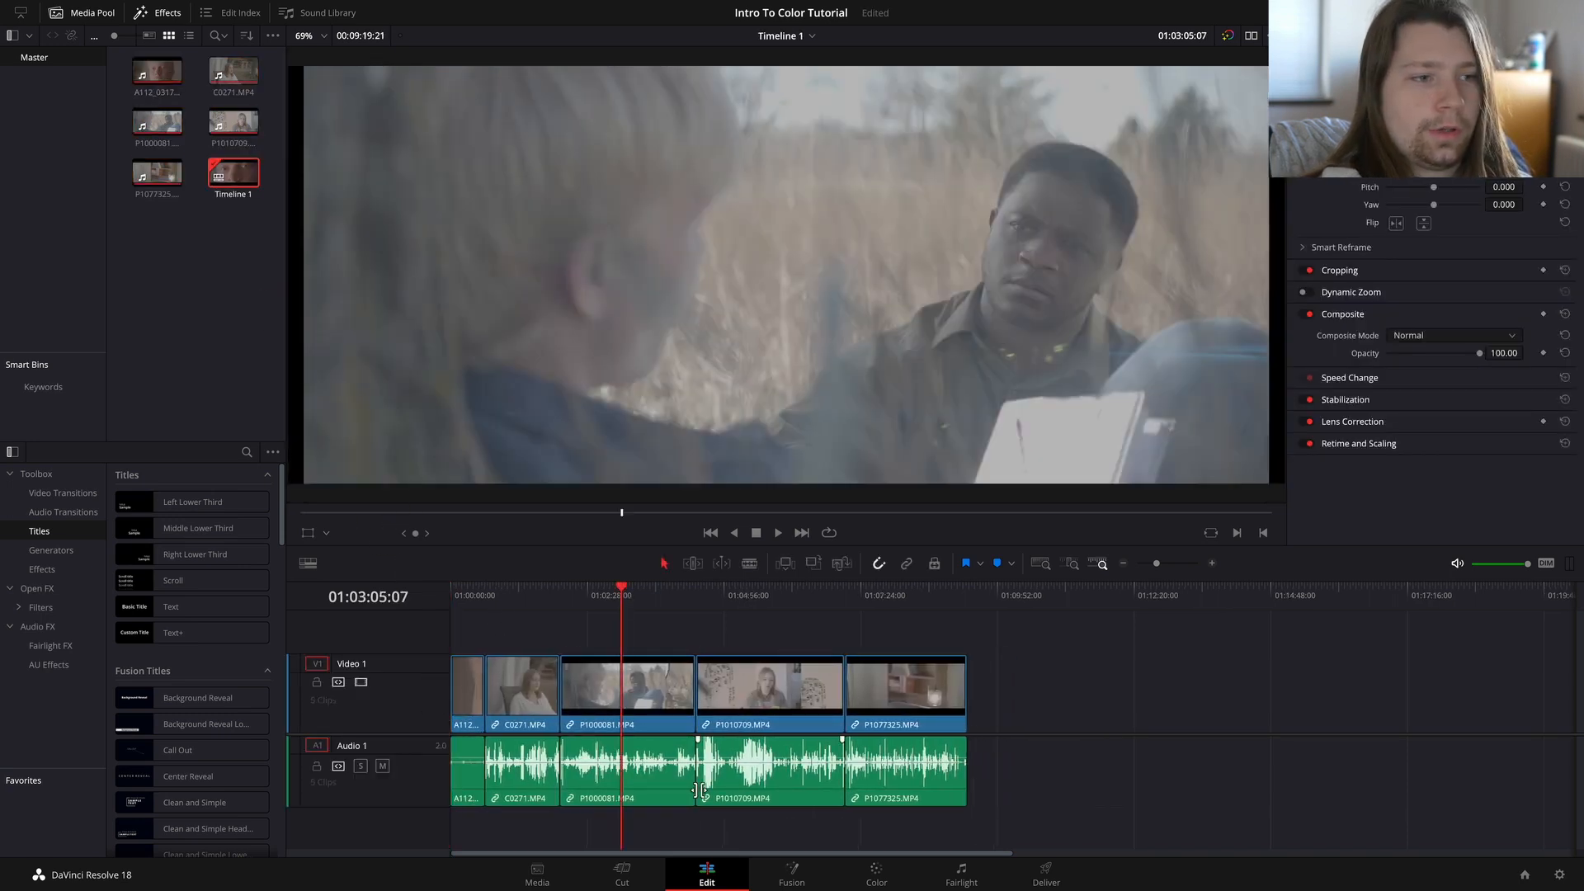
# Step: Open the timeline on the Color page and hide the Gallery
pyautogui.click(879, 874)
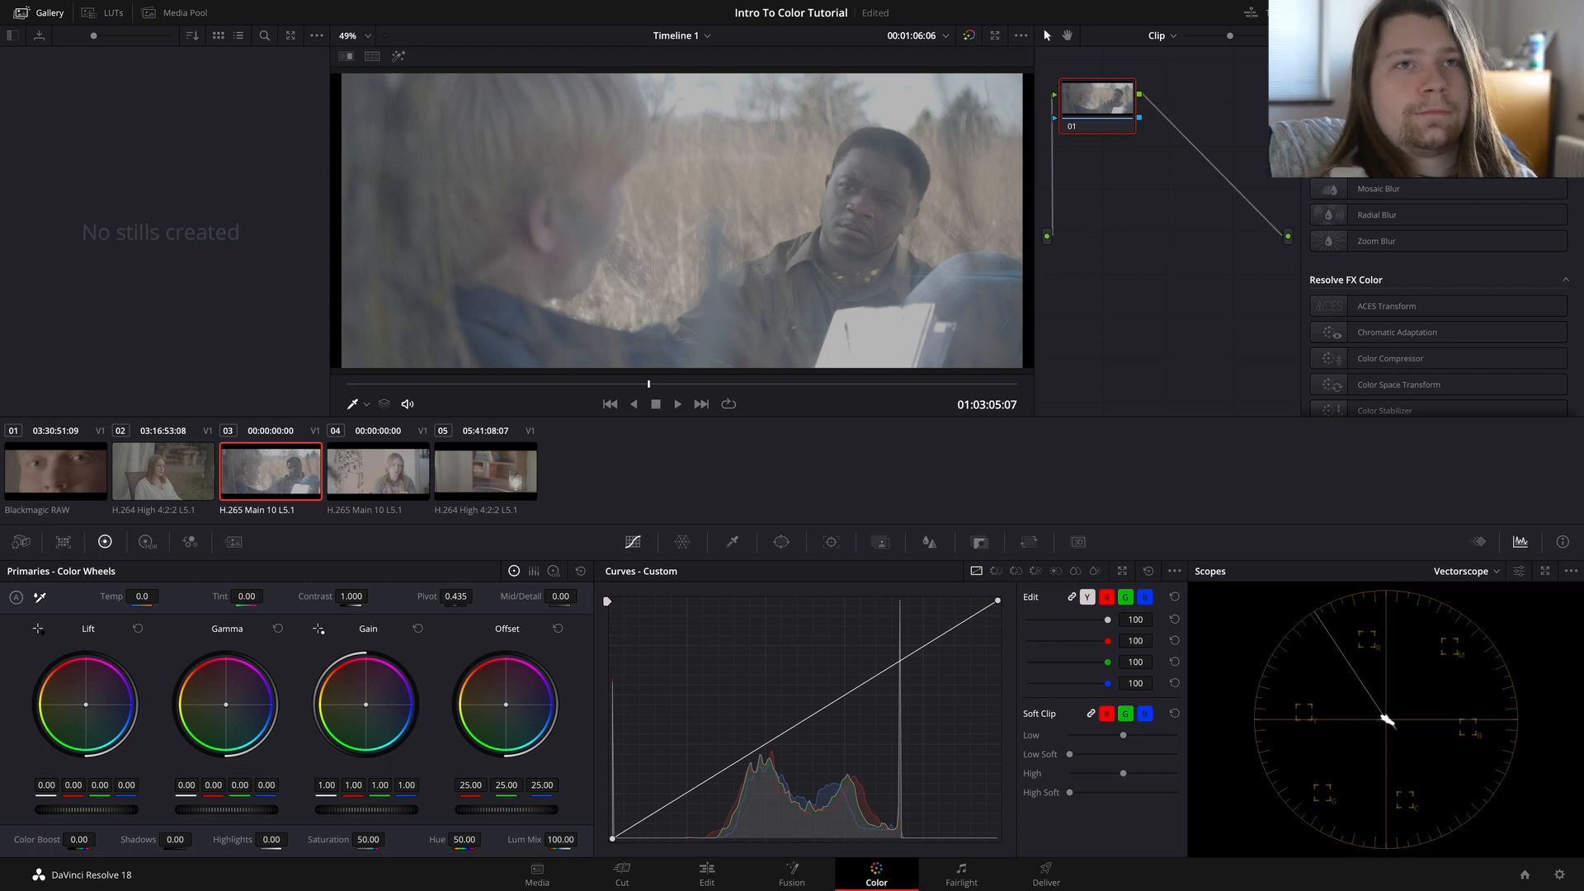
pyautogui.click(1409, 13)
pyautogui.click(1409, 12)
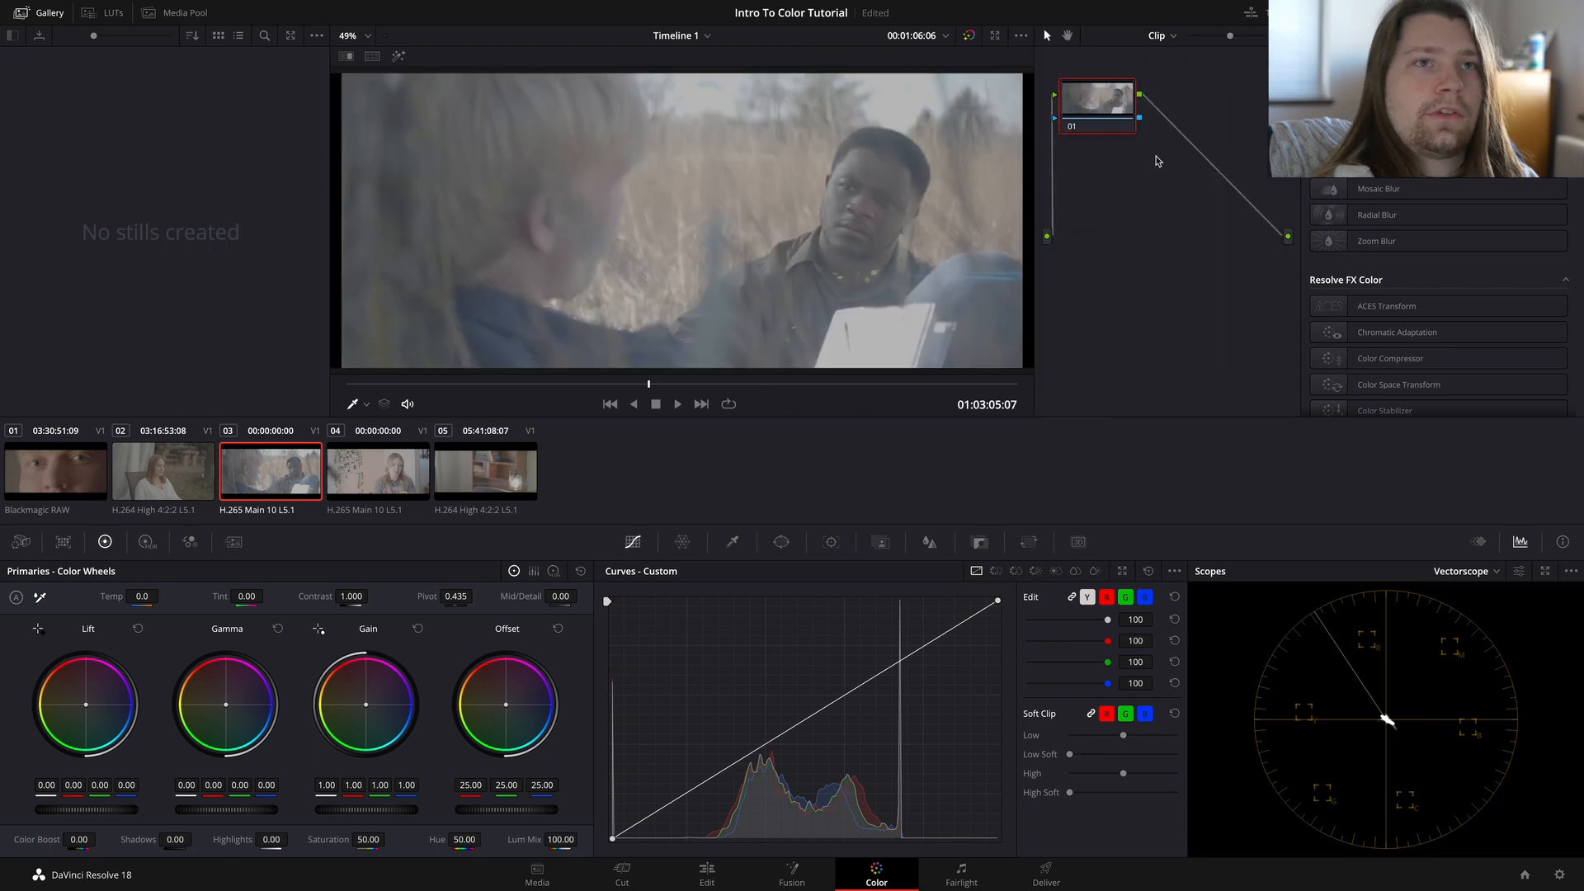
pyautogui.click(1338, 12)
pyautogui.click(1338, 13)
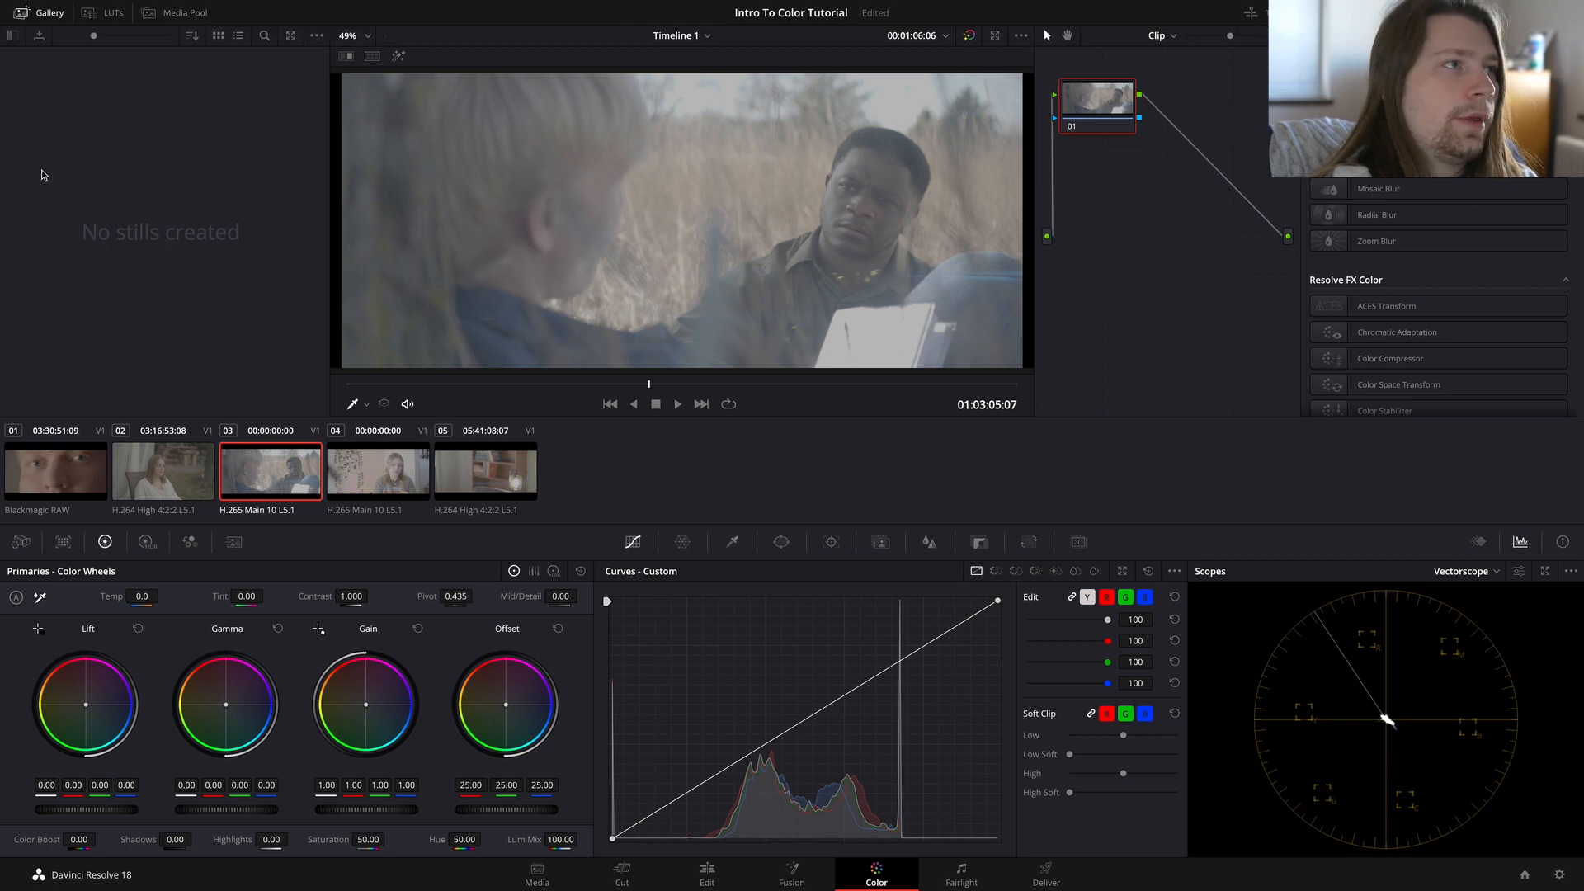
pyautogui.click(45, 16)
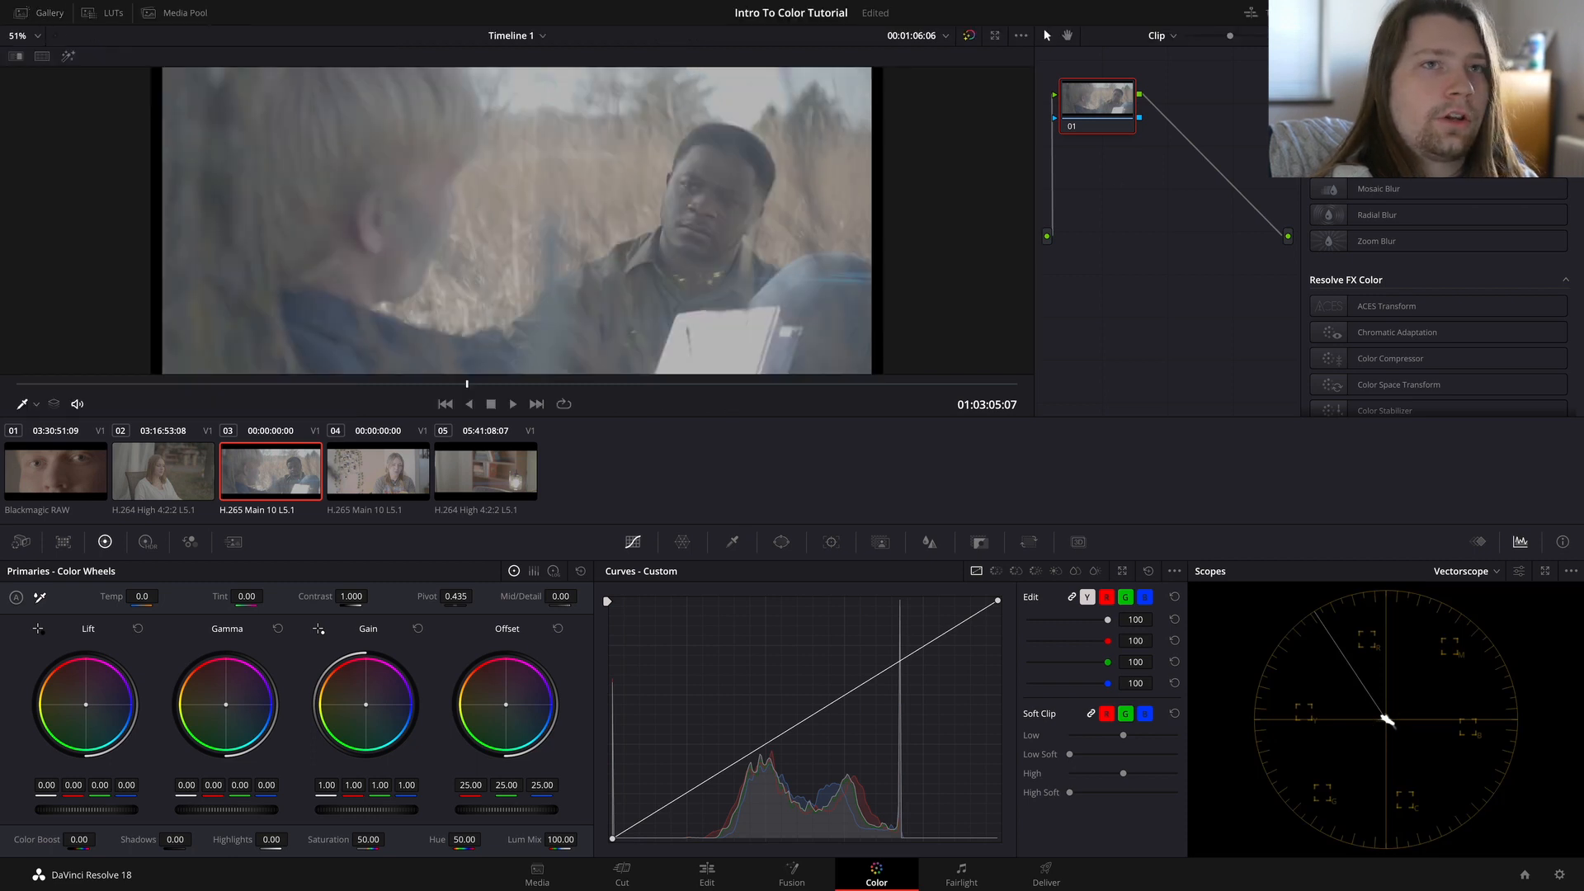
# Step: Step through the neighbouring timeline clips, return to clip 03, and hide the clip thumbnails to enlarge the viewer
pyautogui.click(1341, 13)
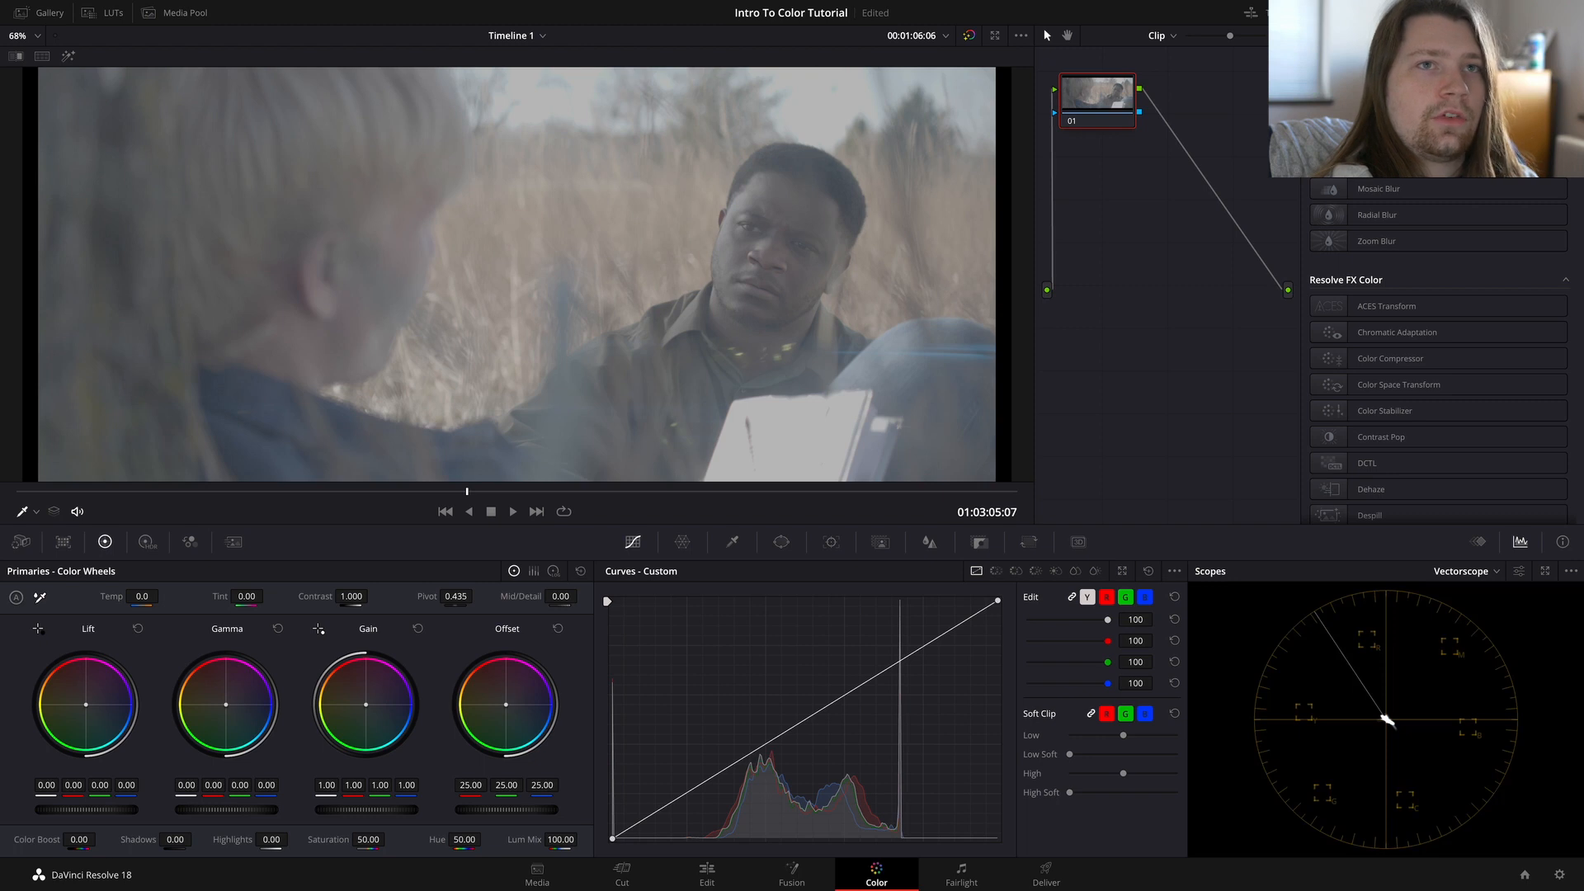
pyautogui.click(1341, 13)
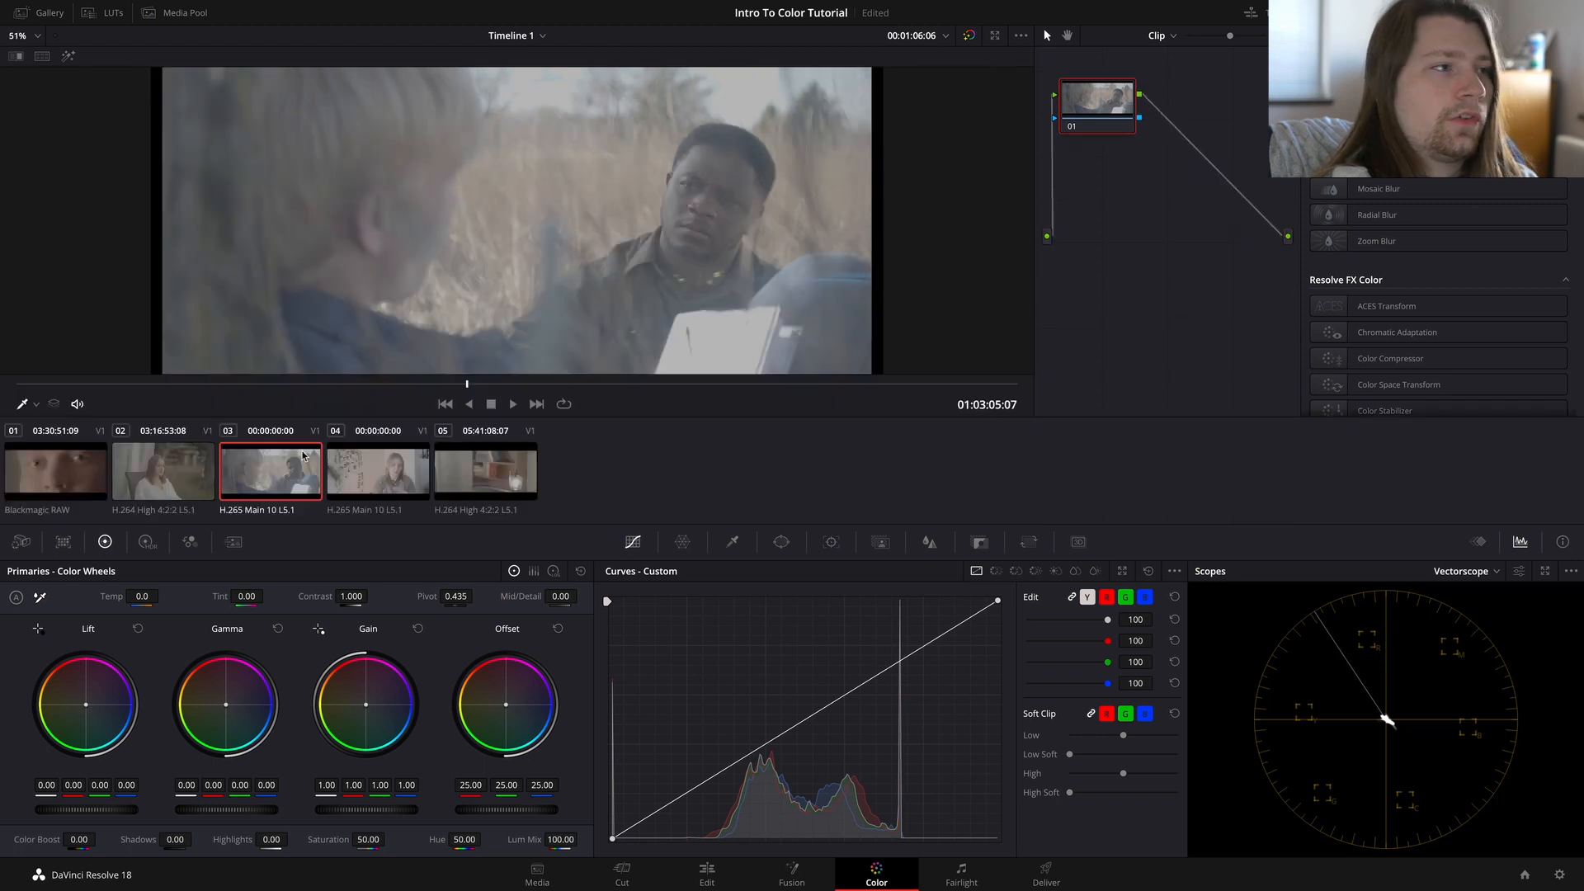
pyautogui.click(126, 476)
pyautogui.click(280, 470)
pyautogui.click(363, 466)
pyautogui.click(292, 472)
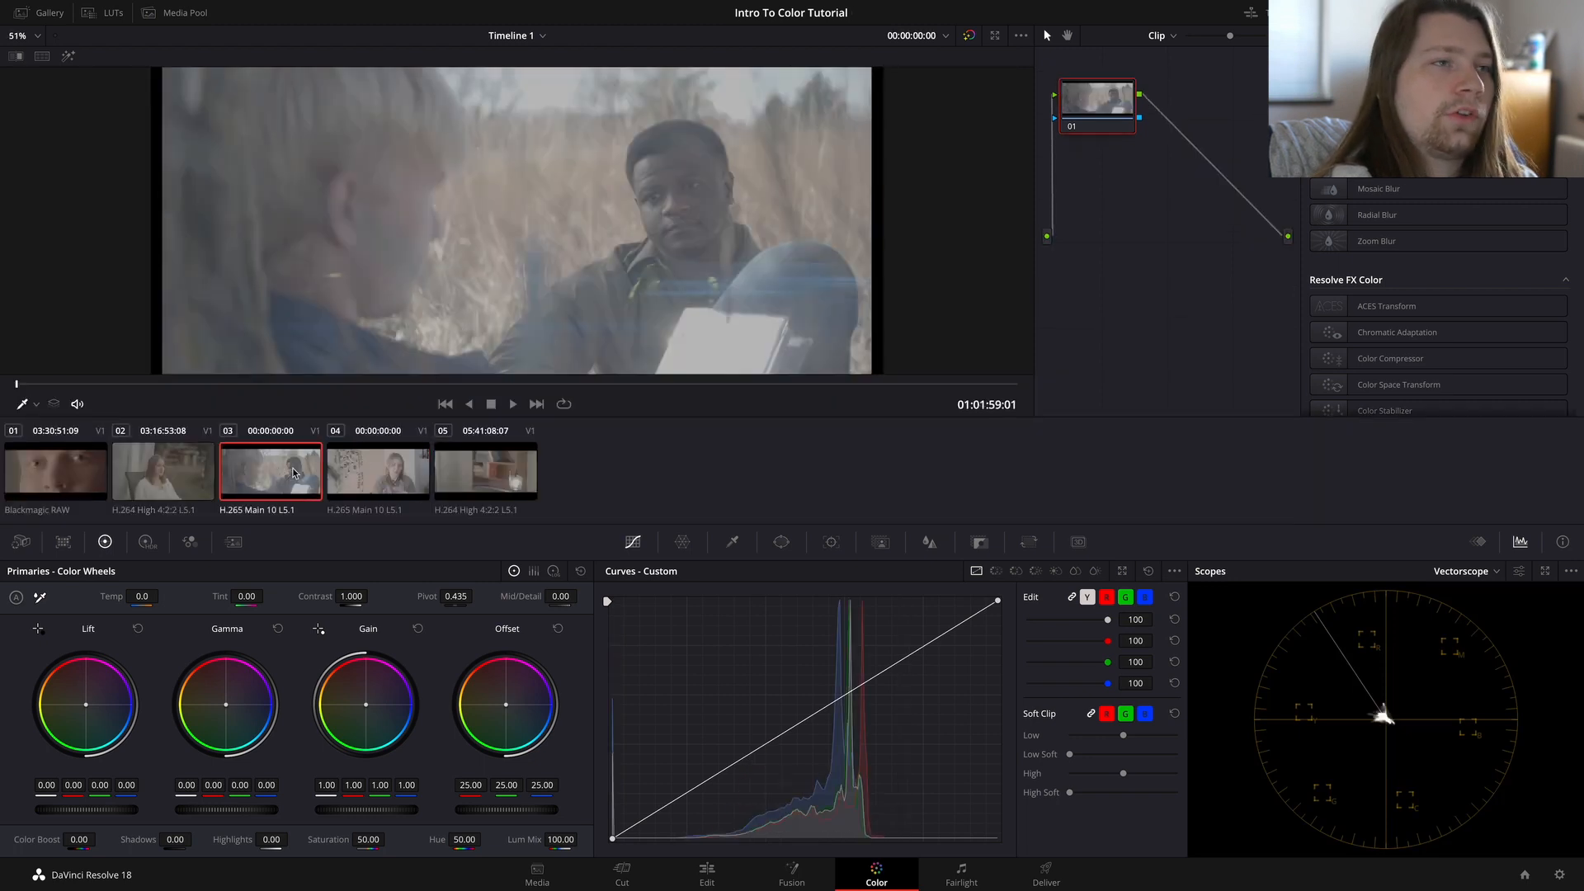
pyautogui.click(1342, 13)
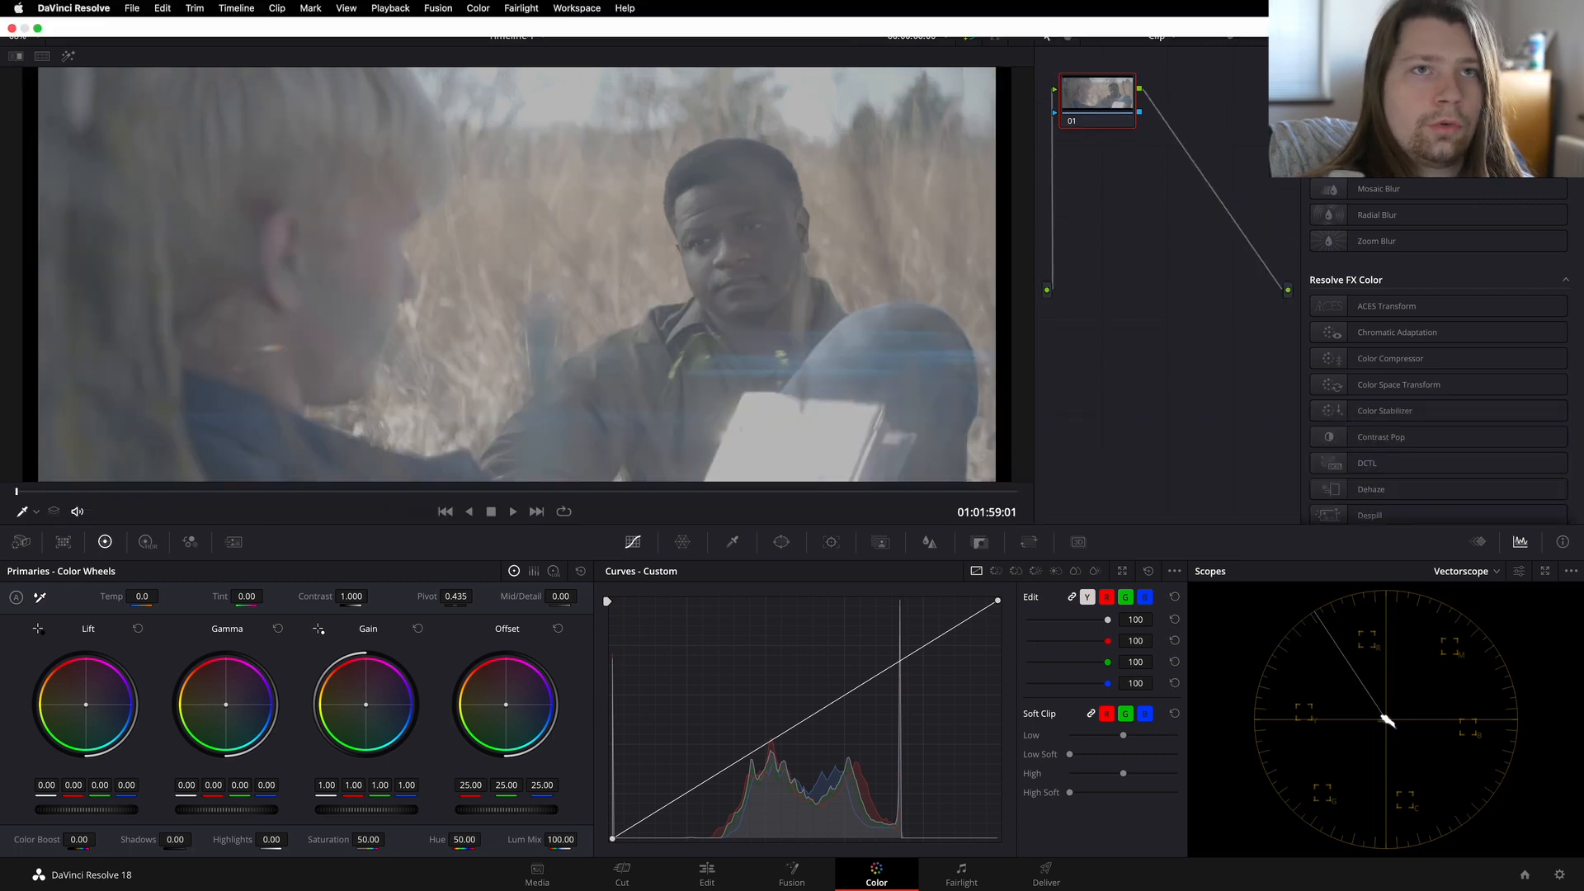
# Step: Set the video scopes to display the Parade
pyautogui.click(1410, 13)
pyautogui.click(1410, 14)
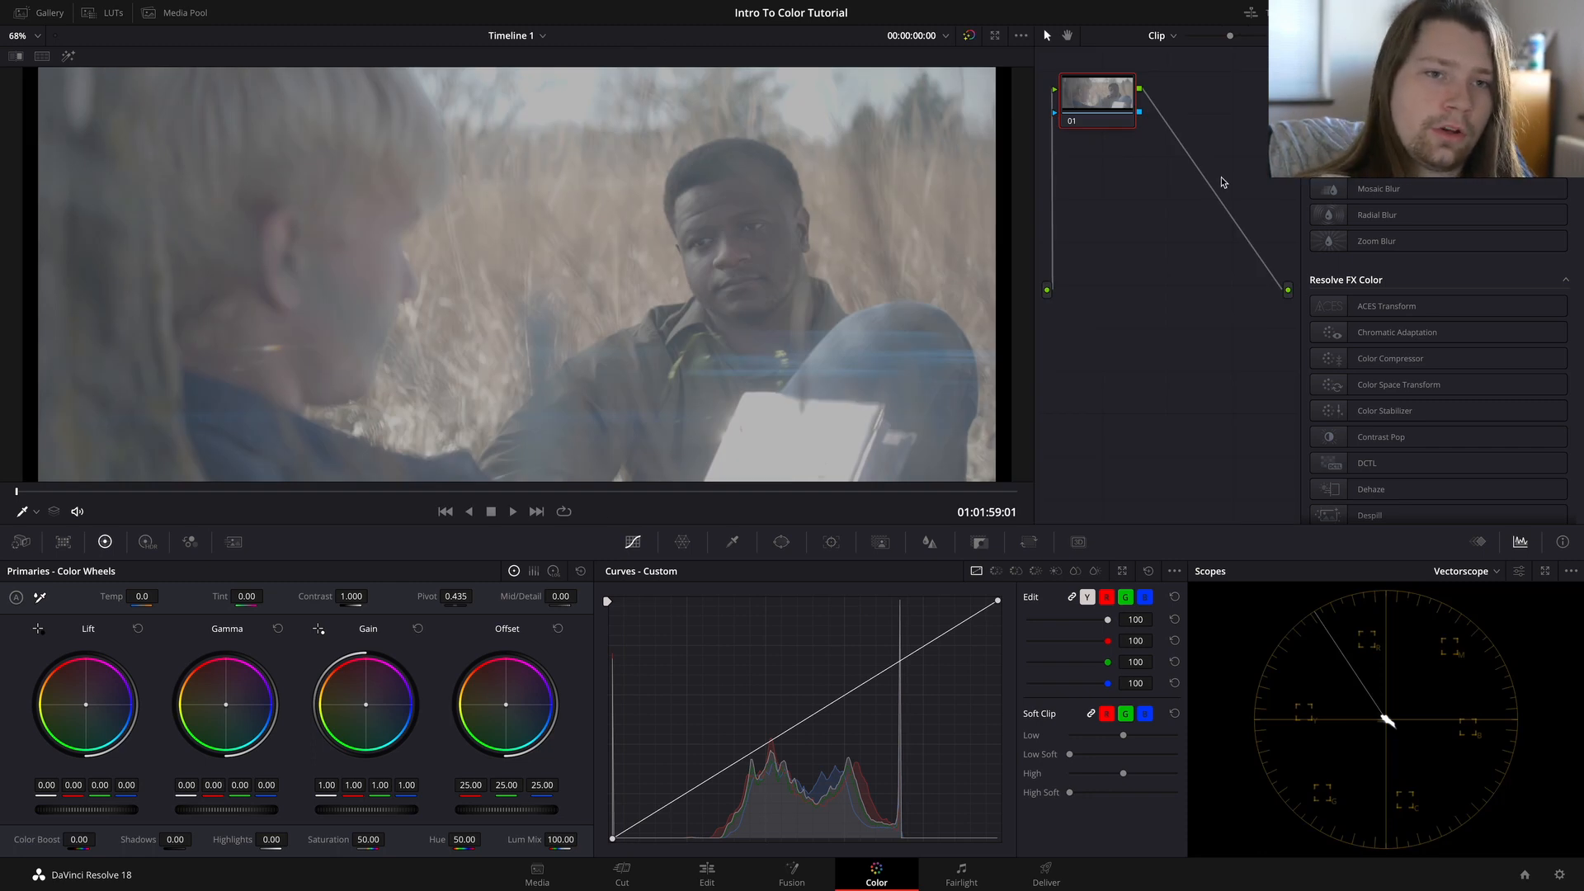
pyautogui.click(1485, 572)
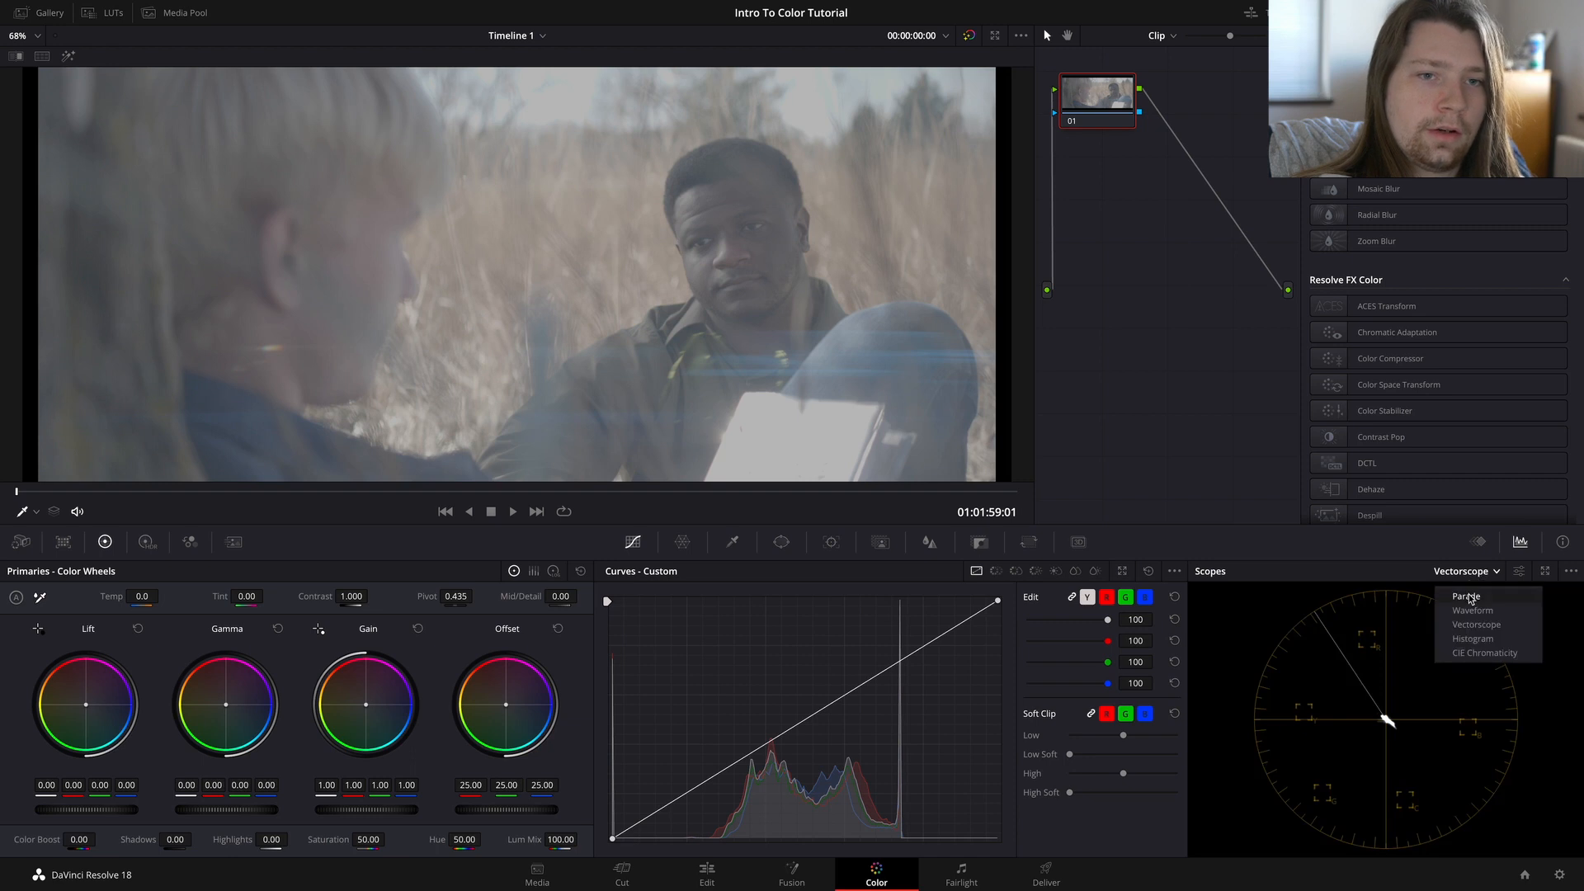
pyautogui.click(1470, 597)
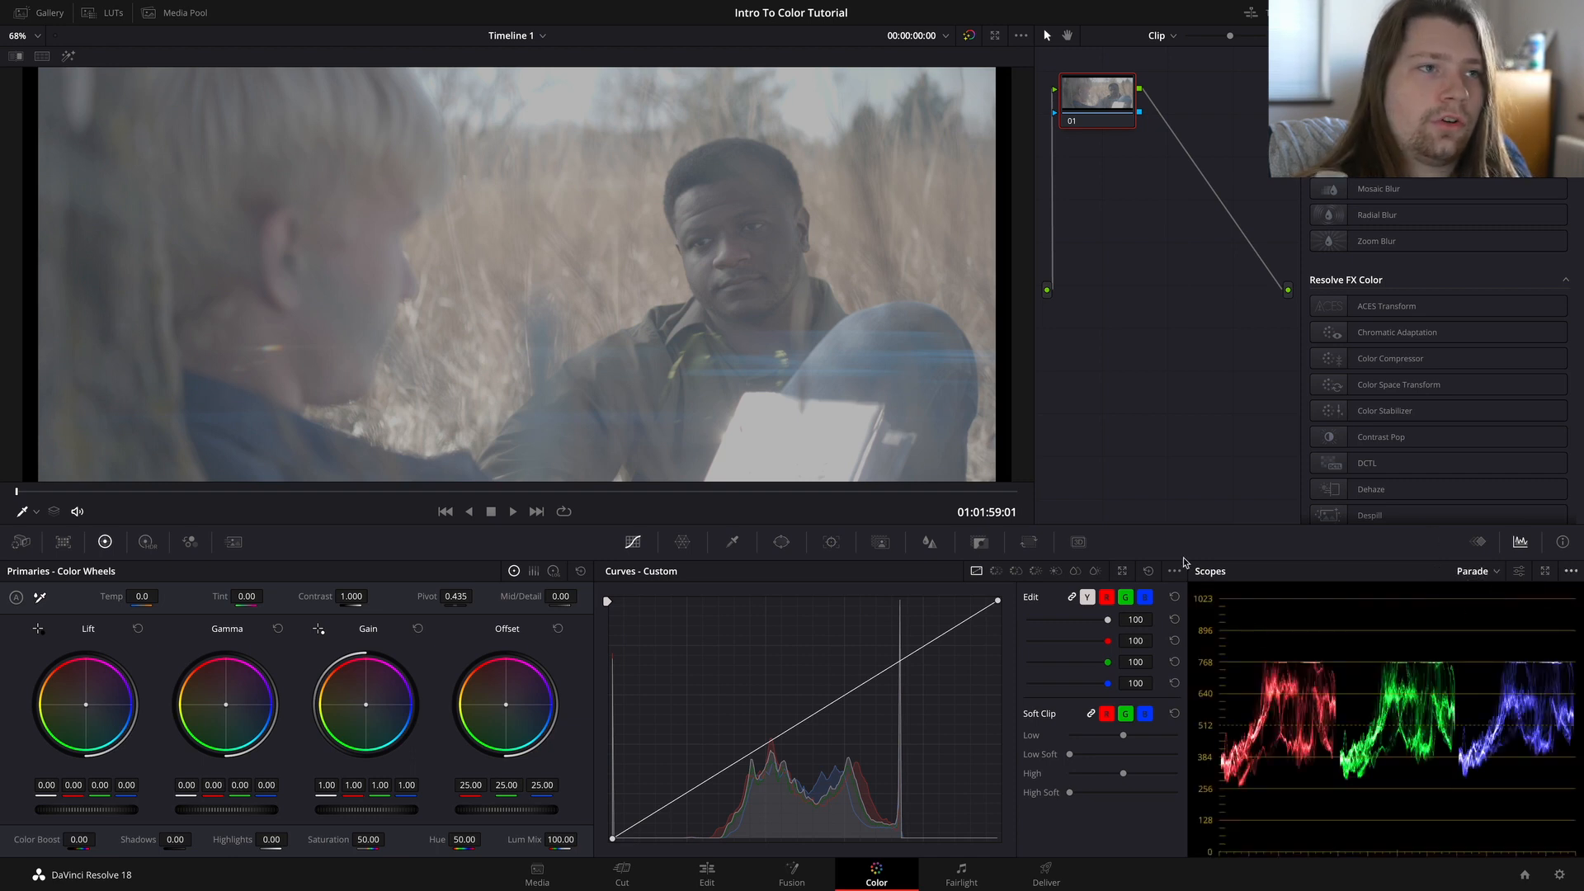
# Step: View the clip's Keyframes panel briefly and return to the video scopes
pyautogui.click(1480, 543)
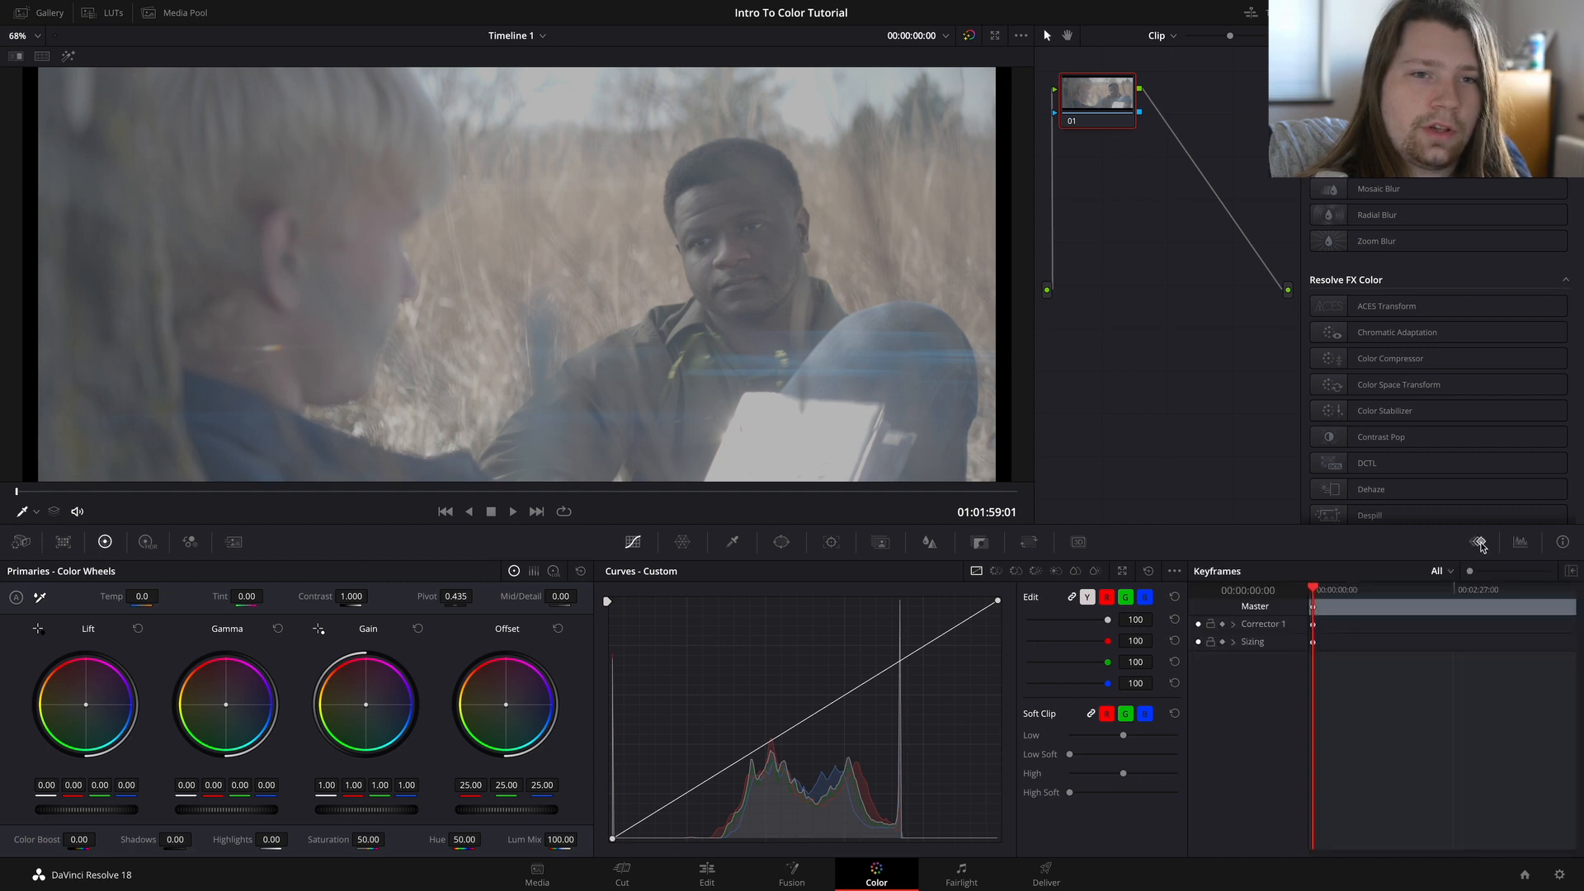
pyautogui.click(1512, 547)
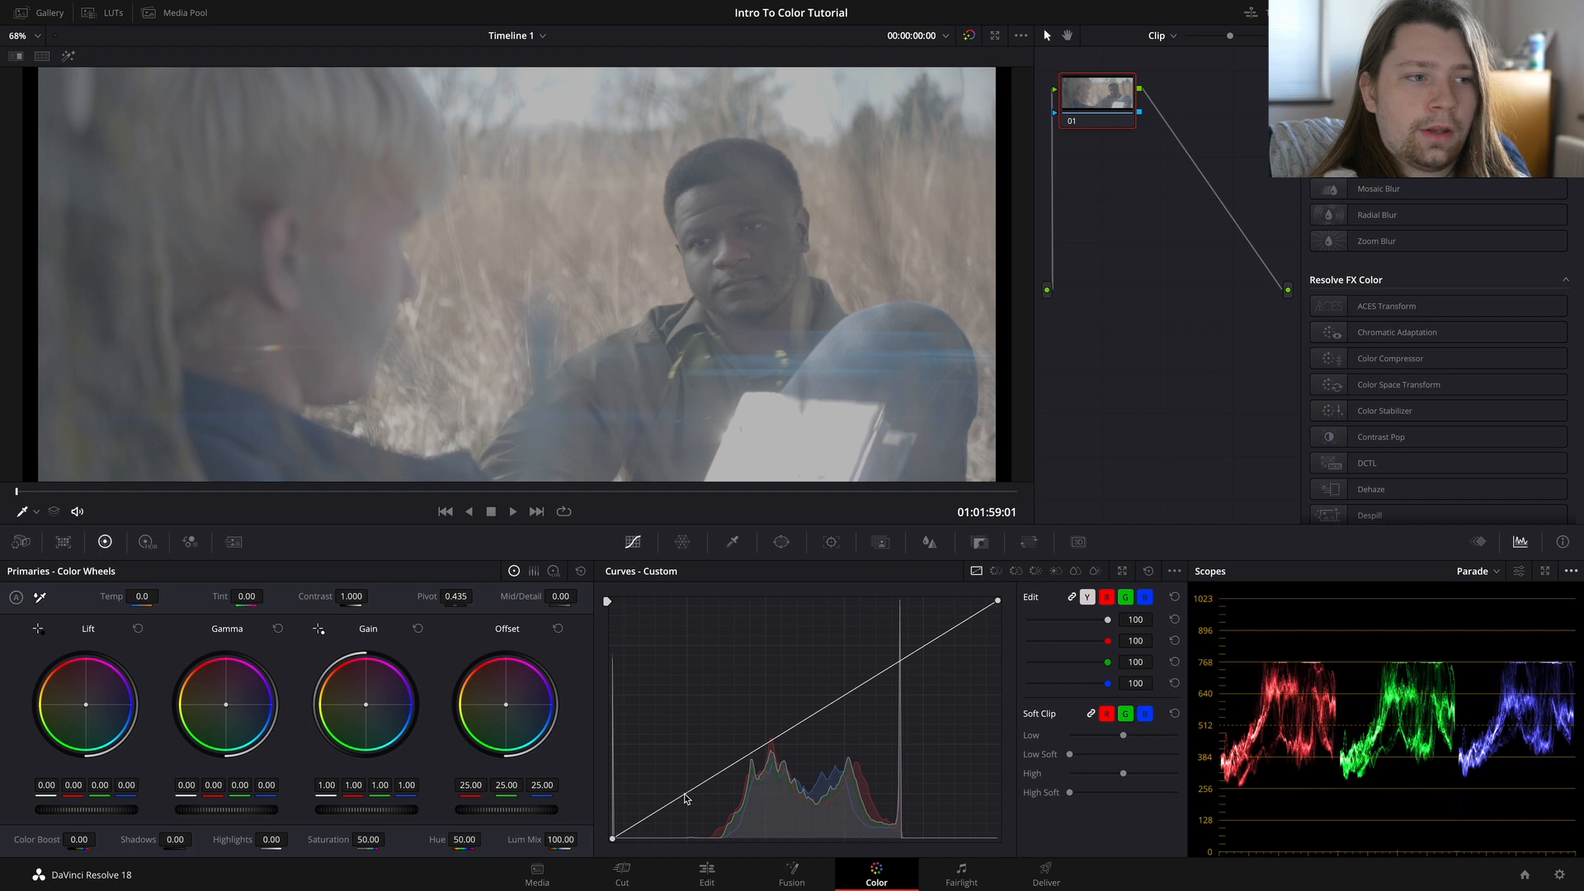
# Step: Shape a gentle S-curve on node 01 with the custom curve, set Saturation to 100, and raise the Gain to 1.03
pyautogui.moveTo(685, 794); pyautogui.dragTo(693, 815)
pyautogui.moveTo(839, 717); pyautogui.dragTo(886, 649)
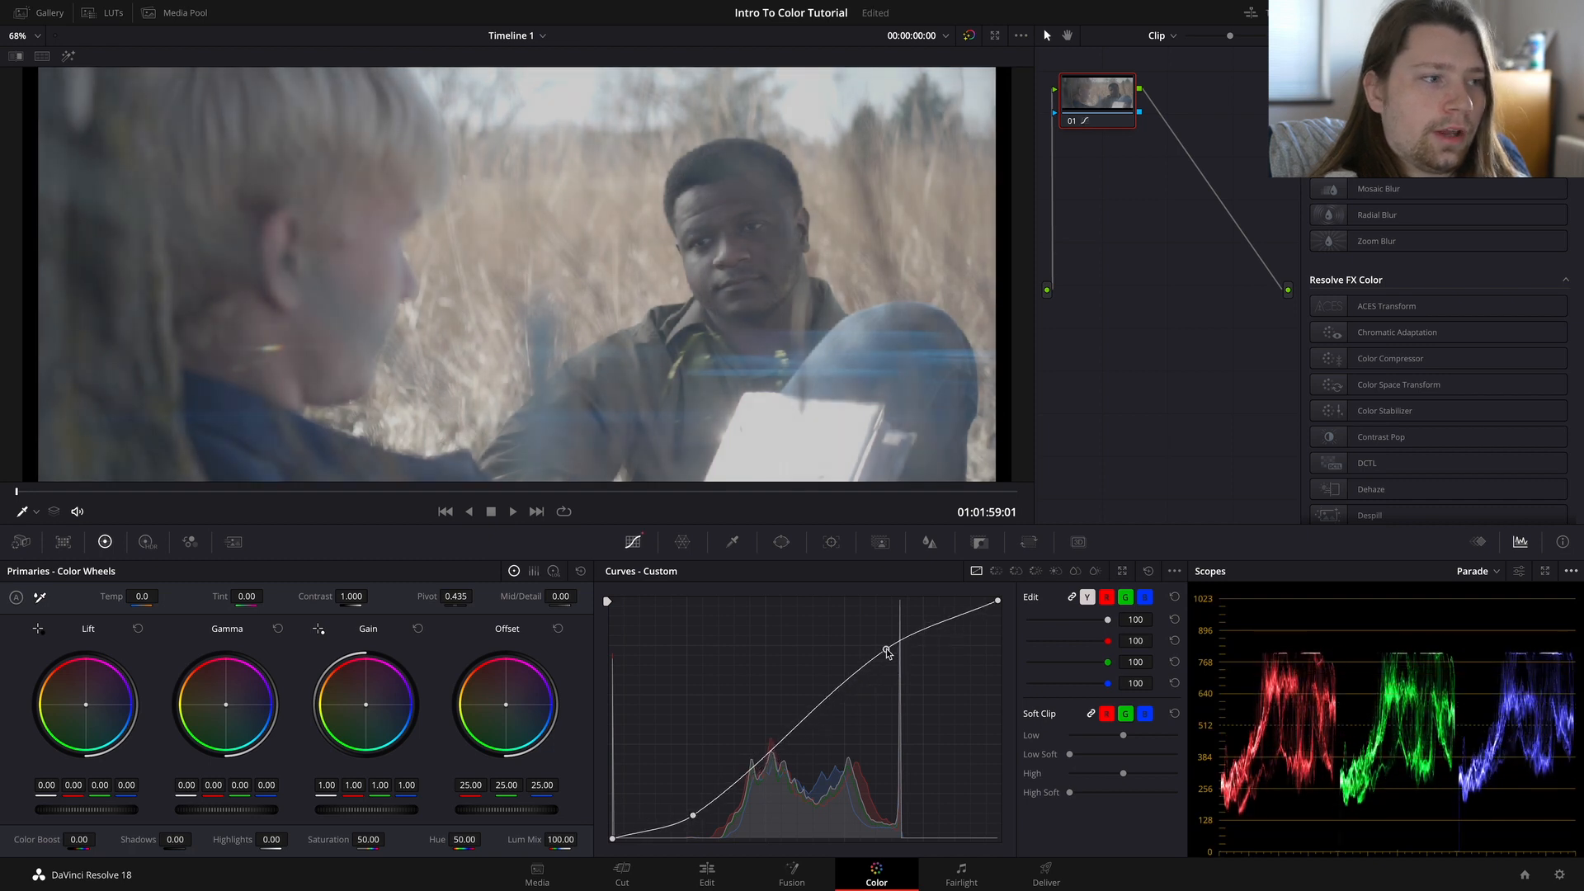
pyautogui.moveTo(367, 840); pyautogui.dragTo(389, 838)
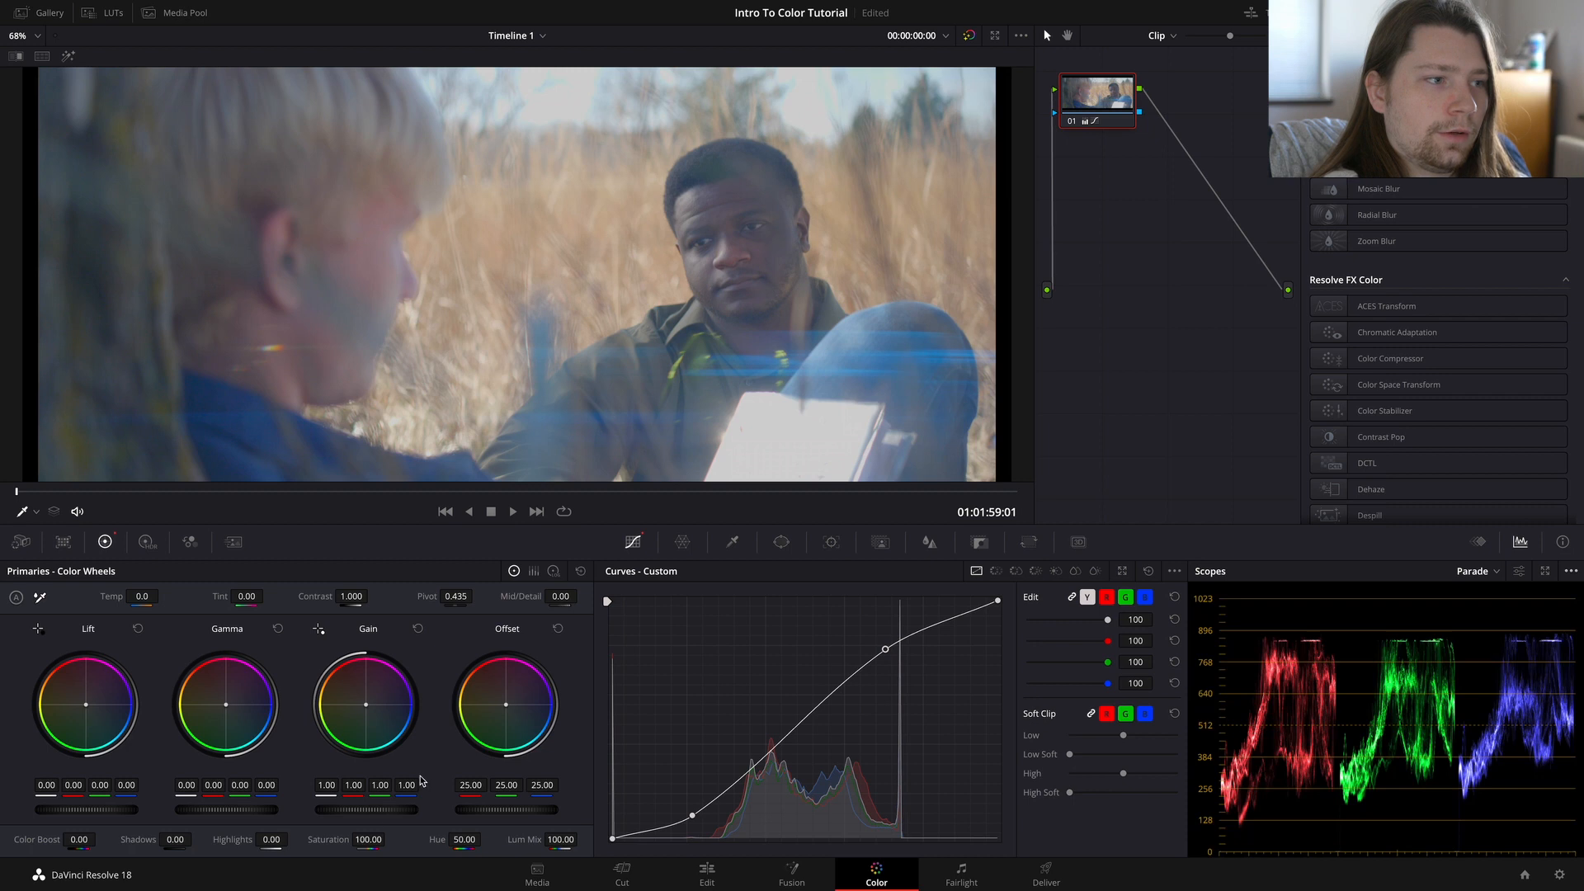
pyautogui.moveTo(379, 807); pyautogui.dragTo(333, 814)
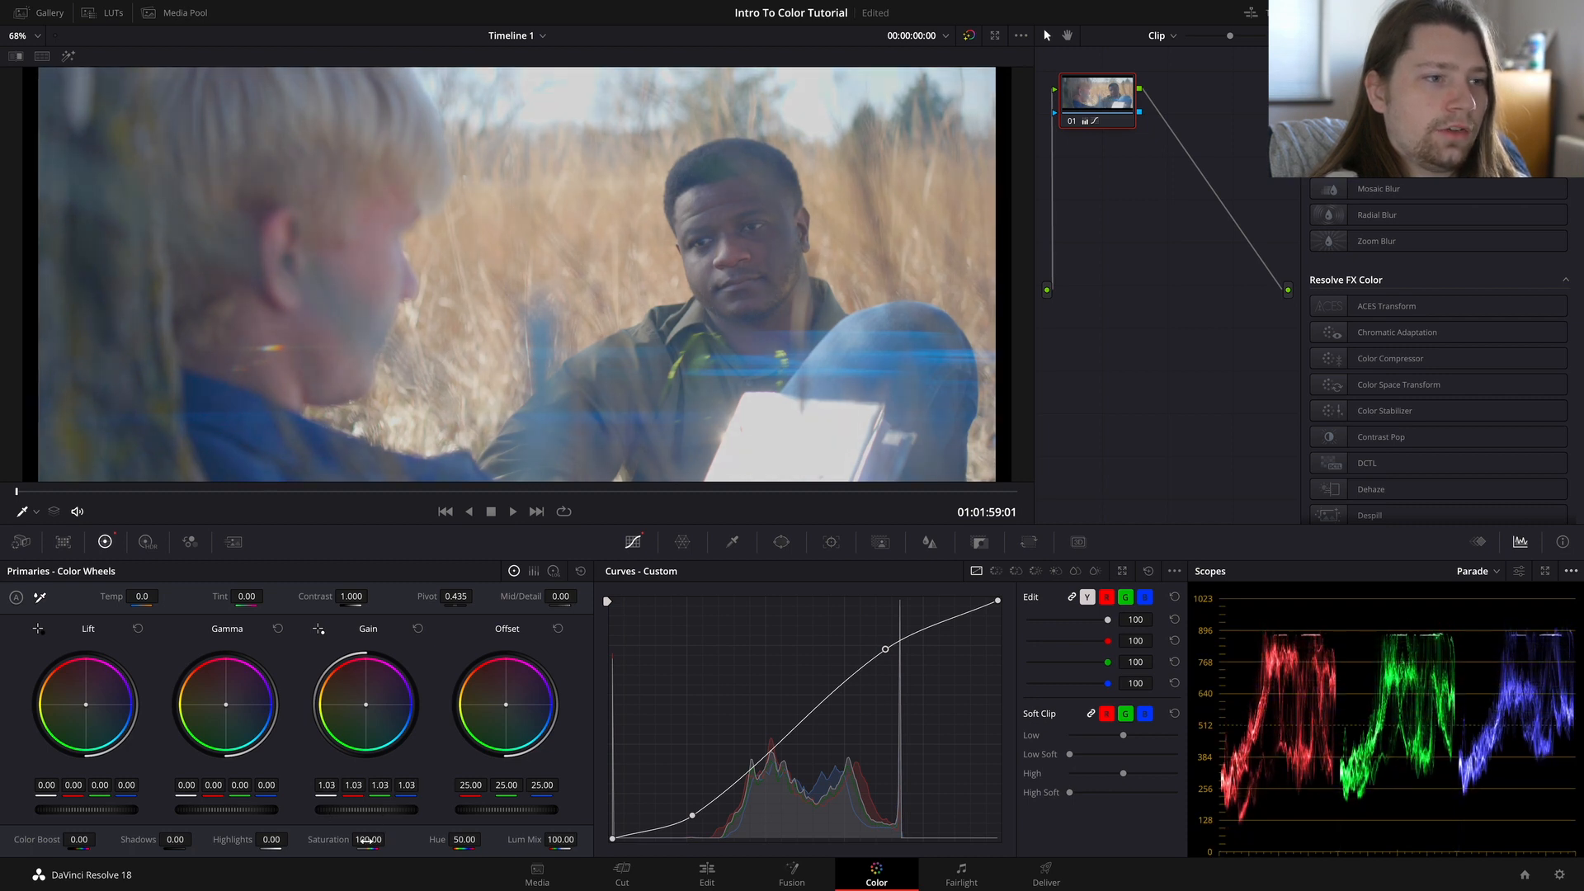
# Step: Refine node 01's custom curve by moving the shadow point, adding a midtone point, lifting the highlights, and lowering the white endpoint slightly
pyautogui.moveTo(692, 815); pyautogui.dragTo(707, 806)
pyautogui.click(782, 740)
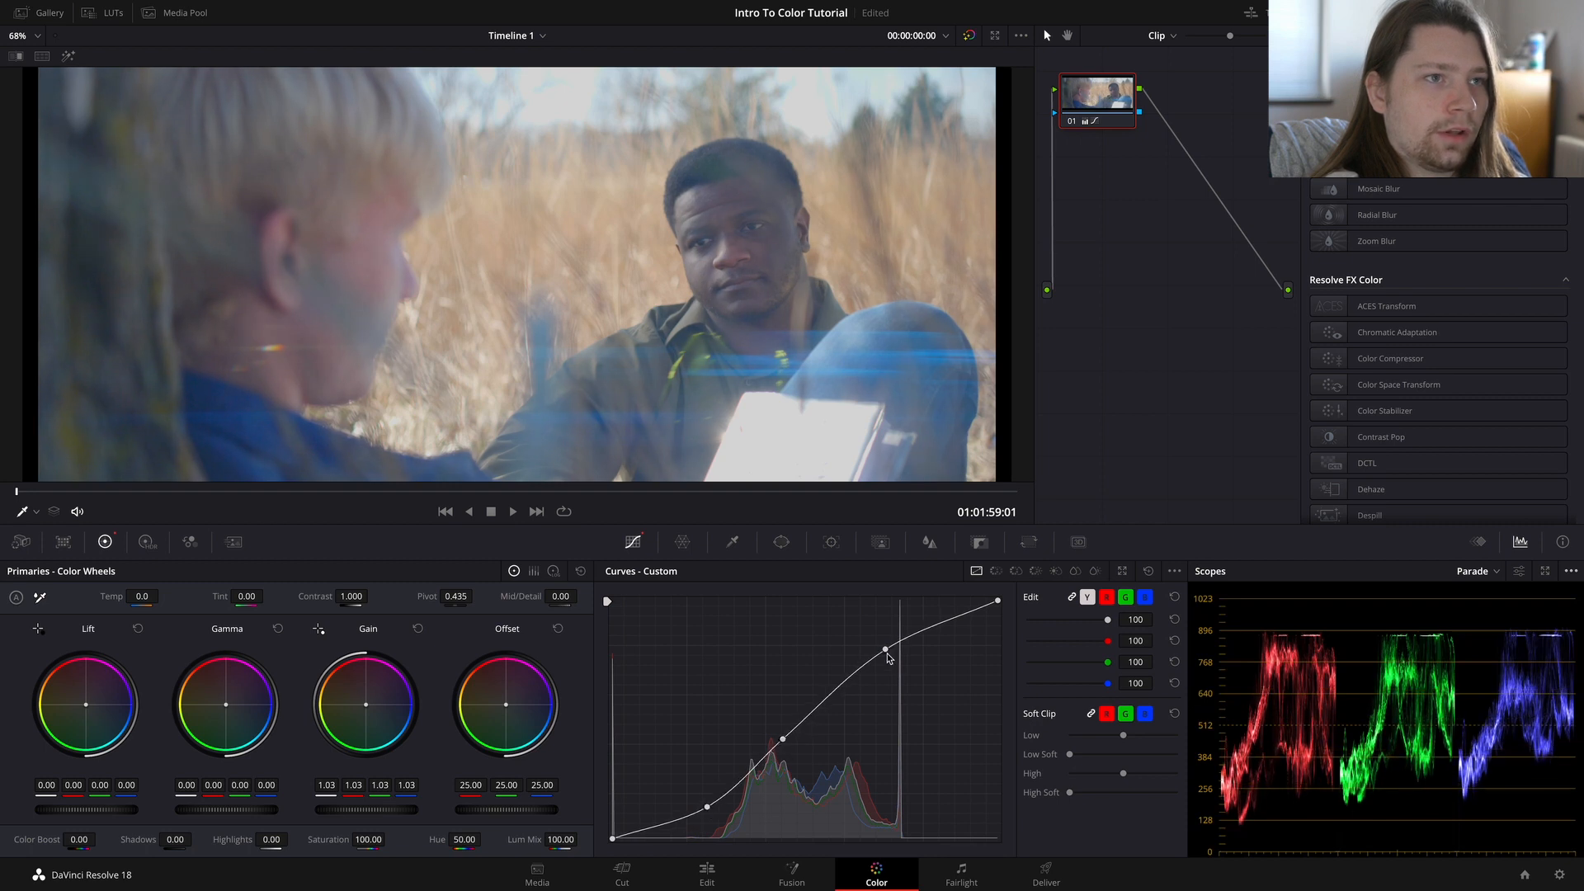
pyautogui.moveTo(885, 646); pyautogui.dragTo(881, 636)
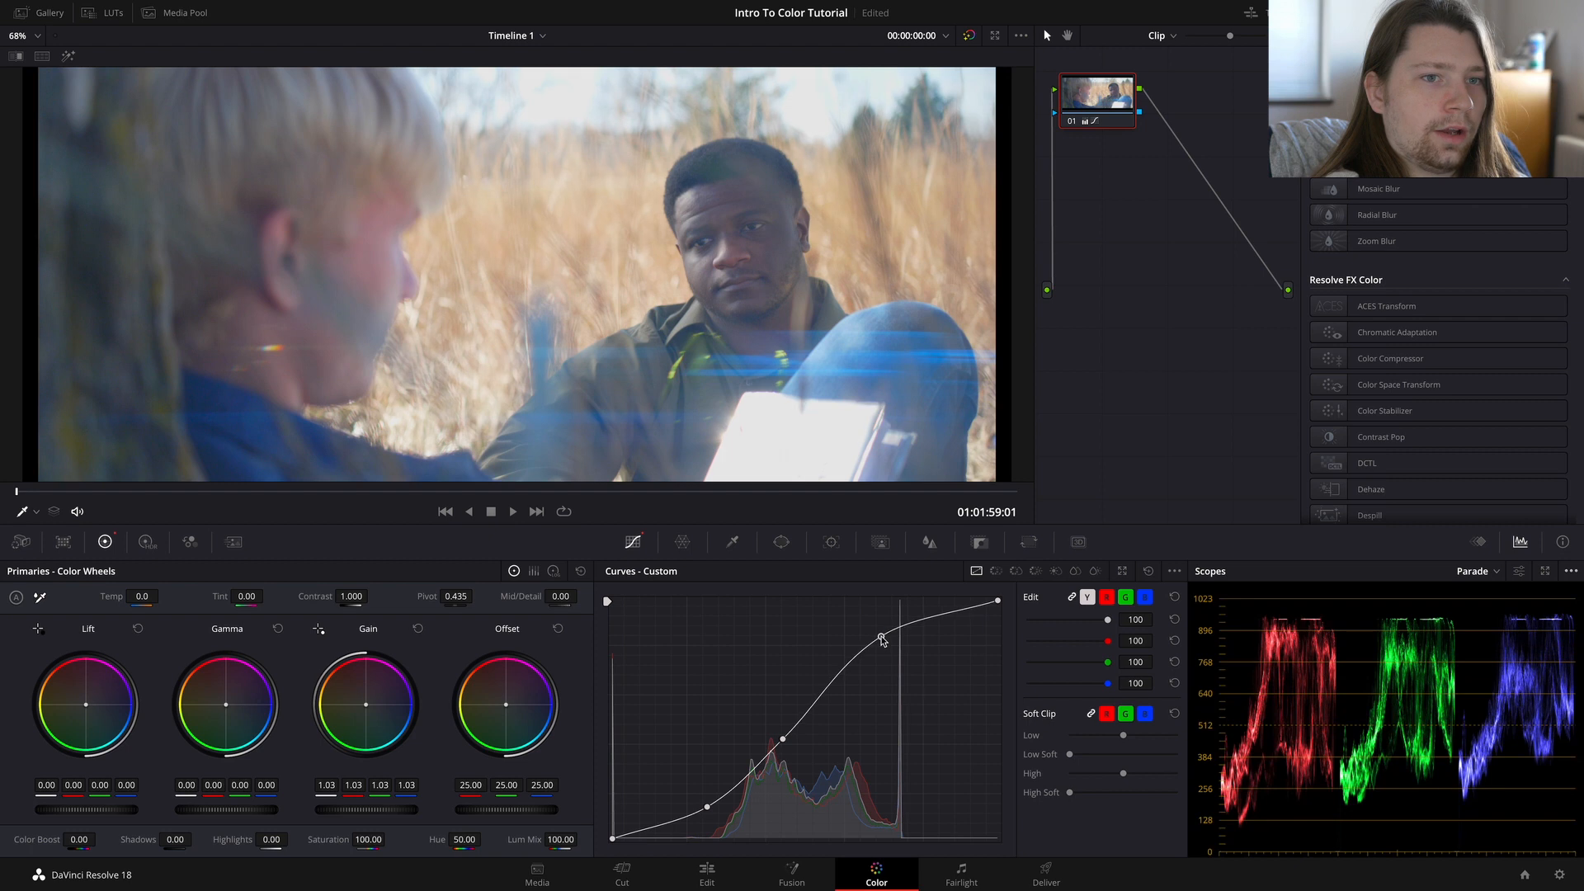
pyautogui.moveTo(997, 601); pyautogui.dragTo(997, 613)
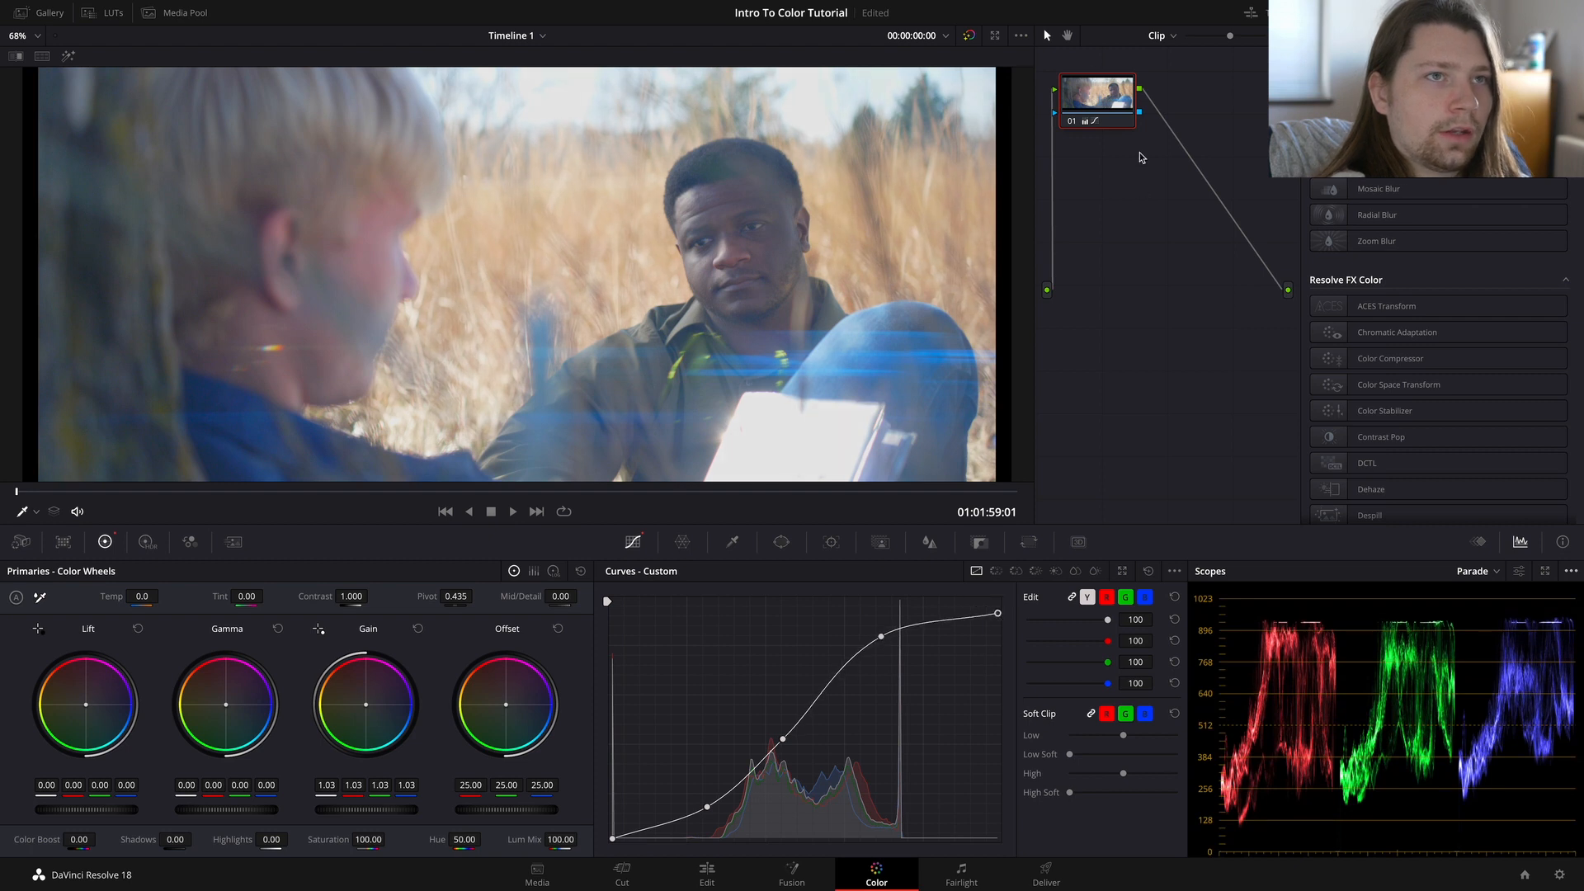
# Step: Reset the grade on node 01 and save the project
pyautogui.rightClick(1071, 118)
pyautogui.click(1093, 124)
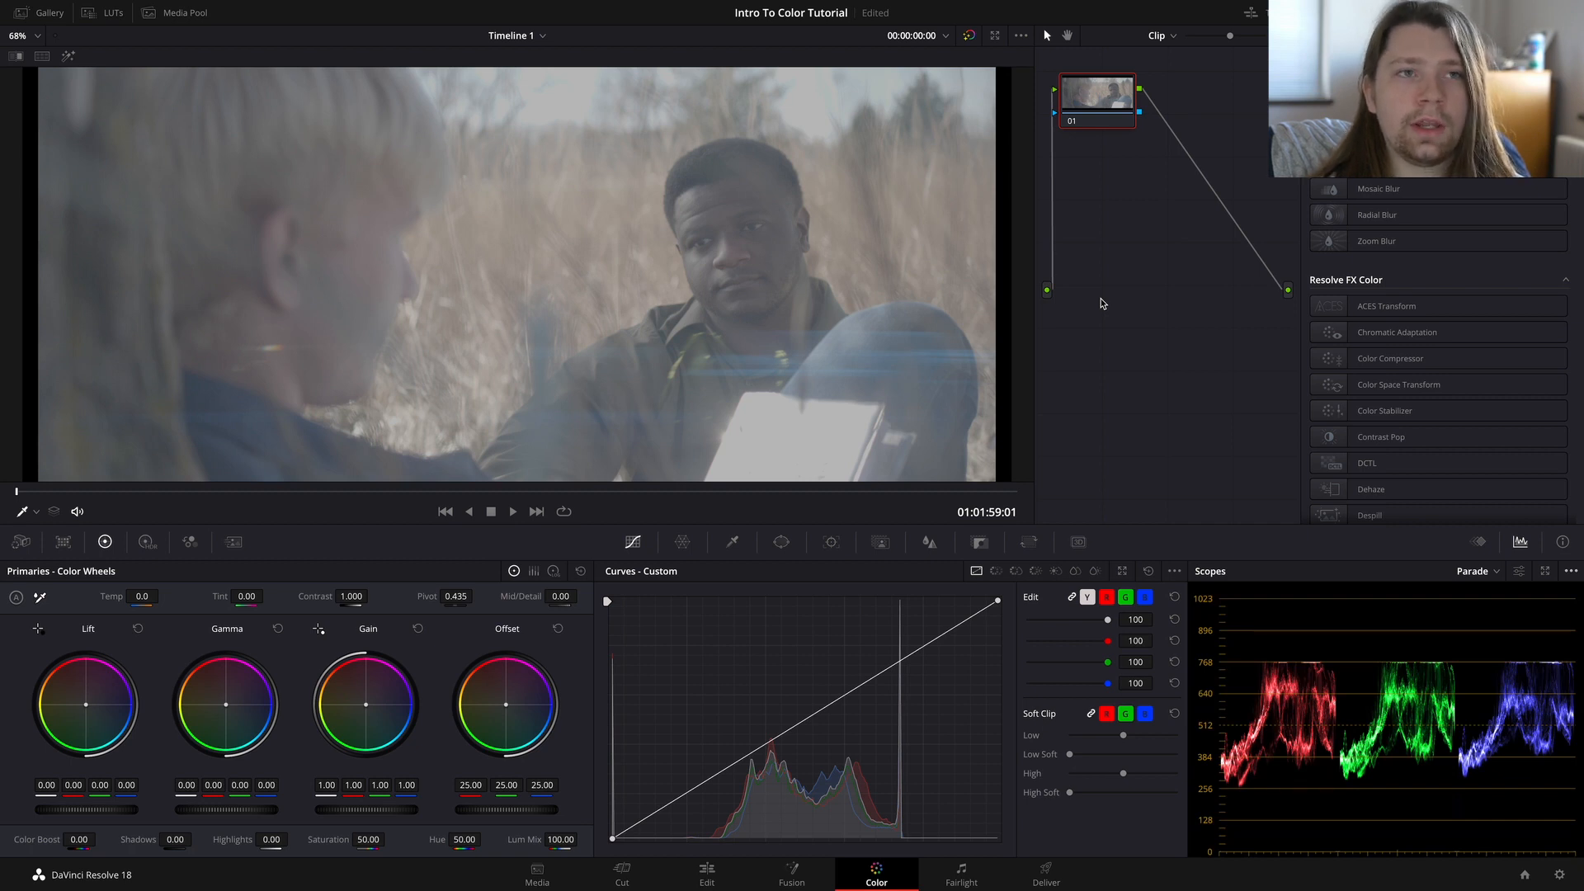
pyautogui.hotkey('ctrl', 's')
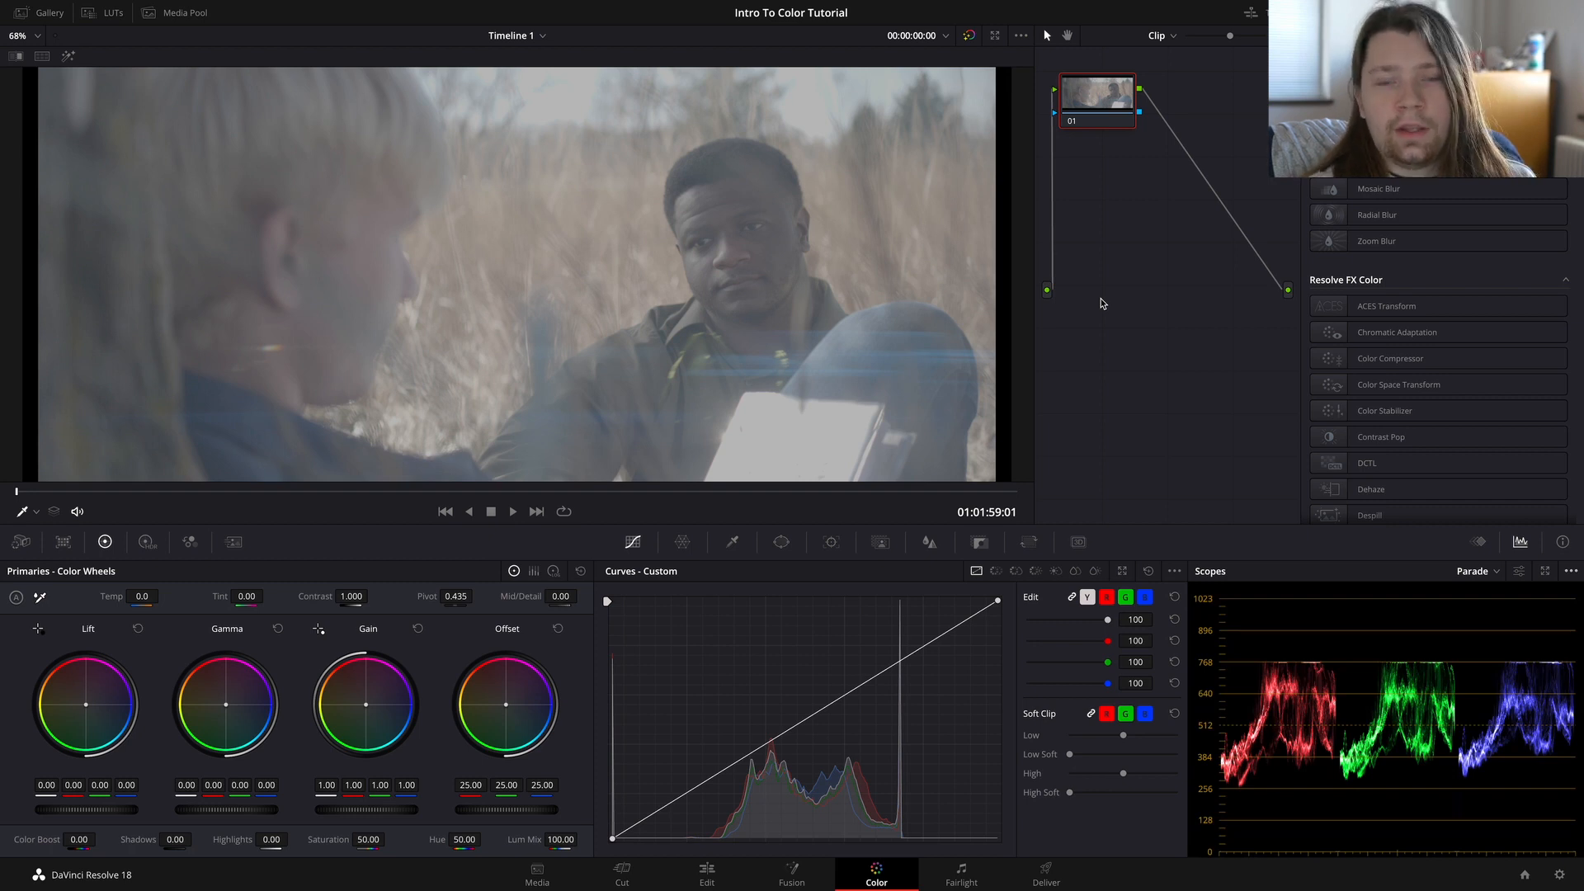
# Step: Move node 01 slightly down and to the right in the node graph
pyautogui.moveTo(1111, 119); pyautogui.dragTo(1117, 118)
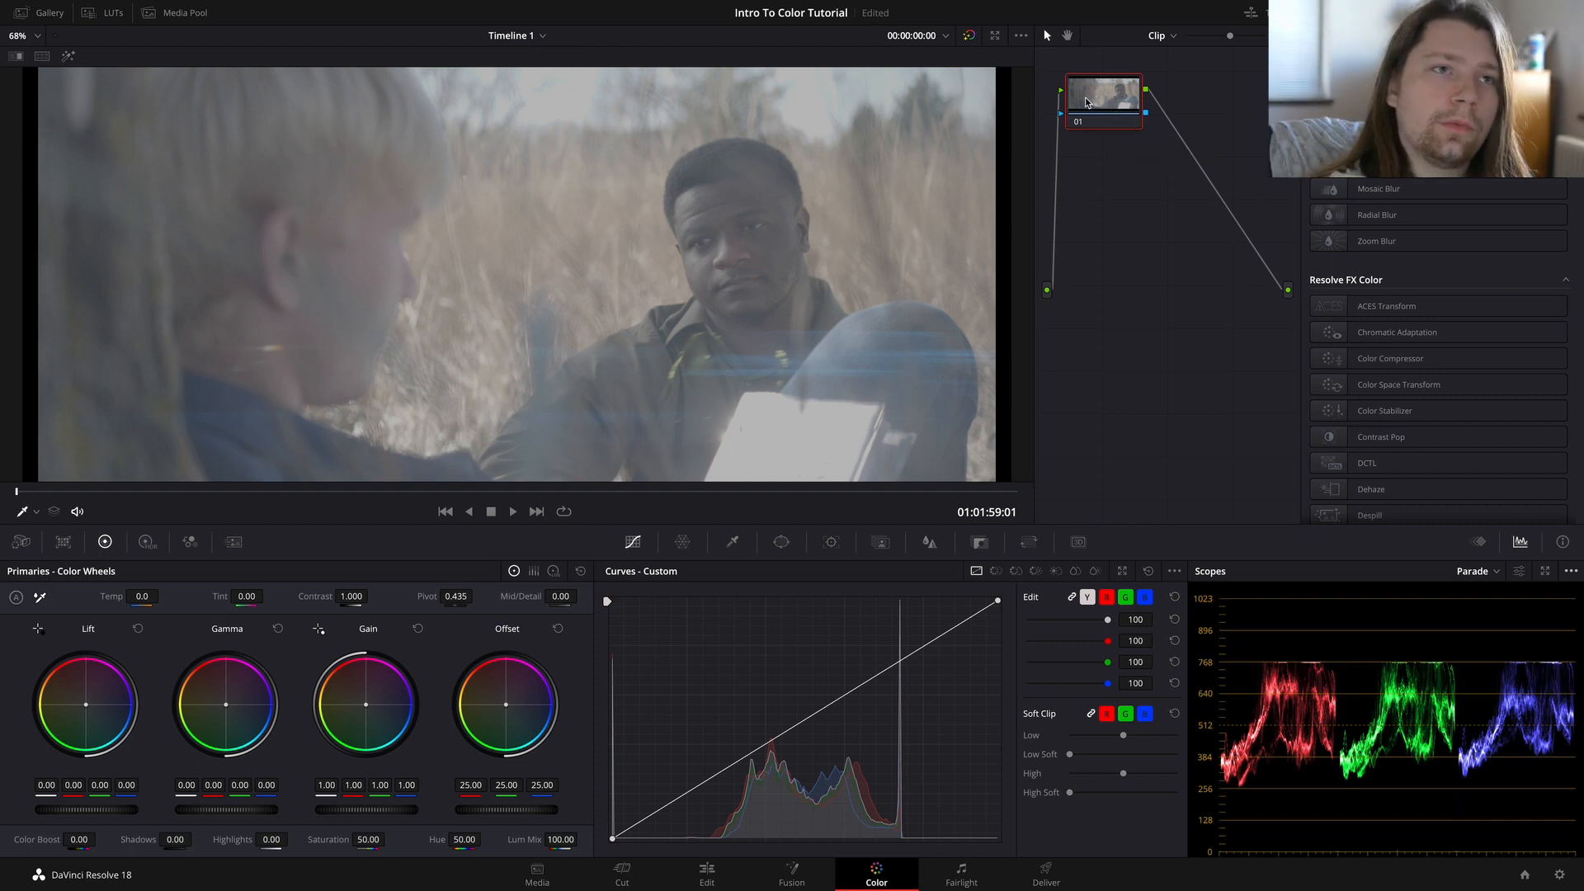
pyautogui.moveTo(1085, 97); pyautogui.dragTo(1089, 130)
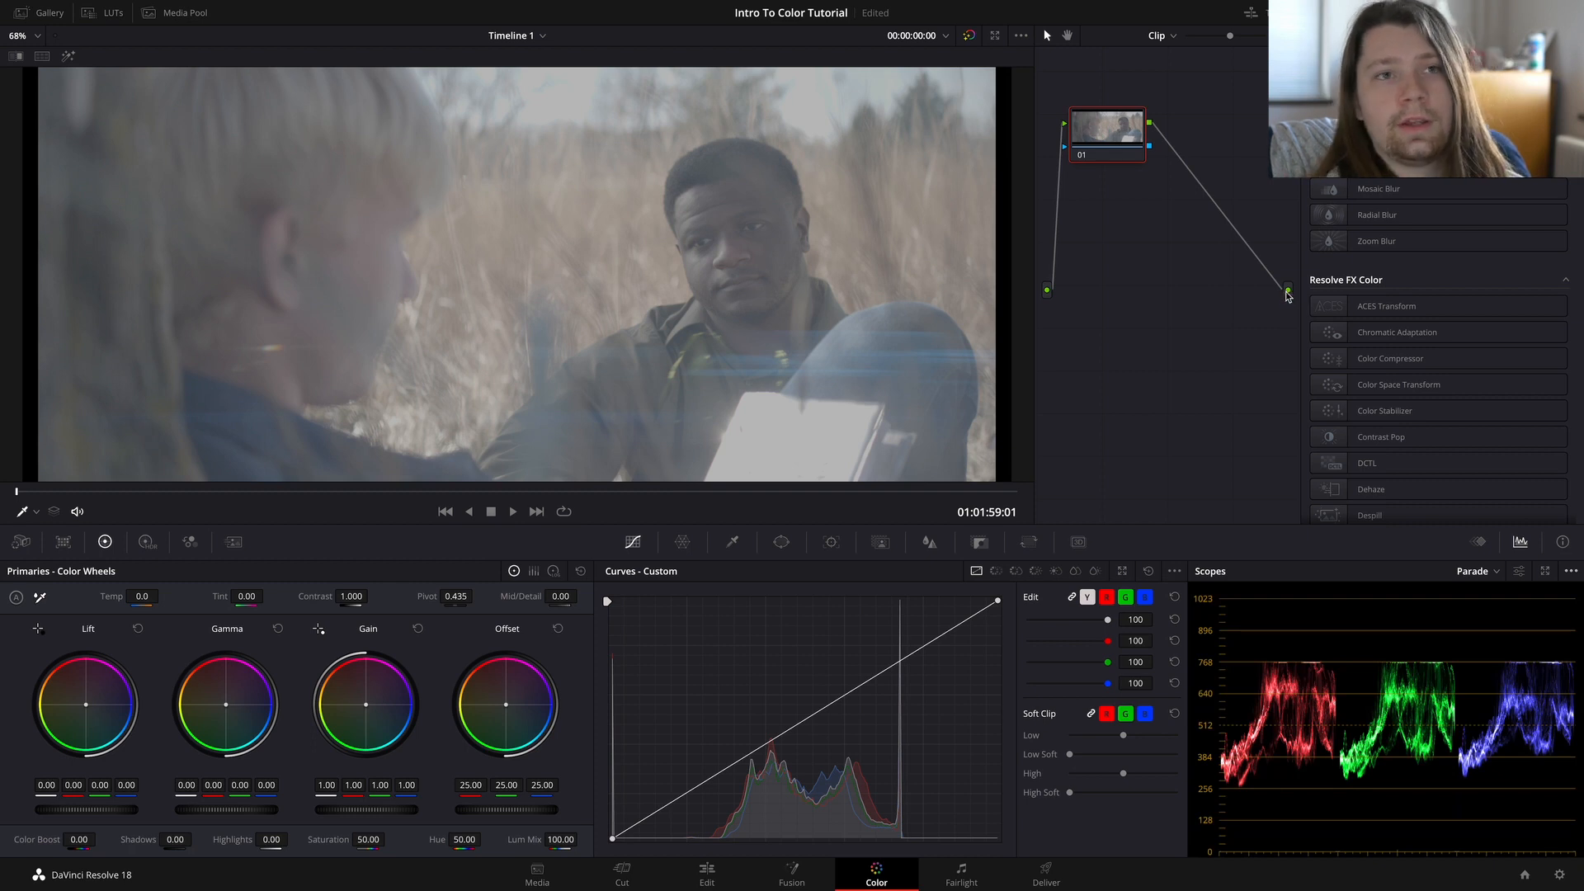
pyautogui.moveTo(1127, 153); pyautogui.dragTo(1144, 157)
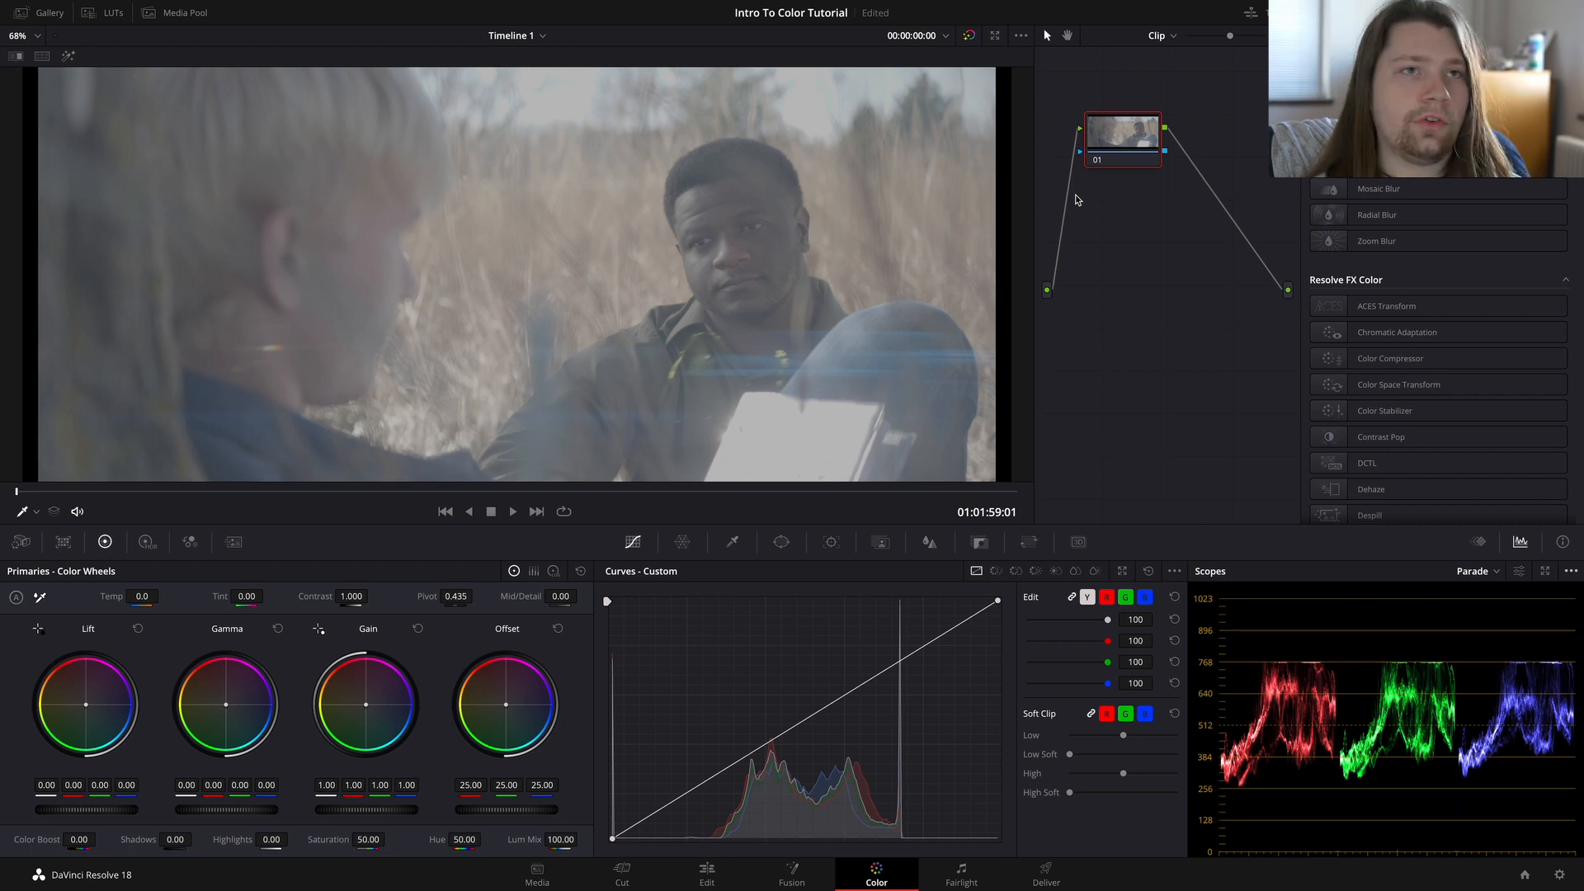
pyautogui.rightClick(1124, 143)
pyautogui.moveTo(1209, 213)
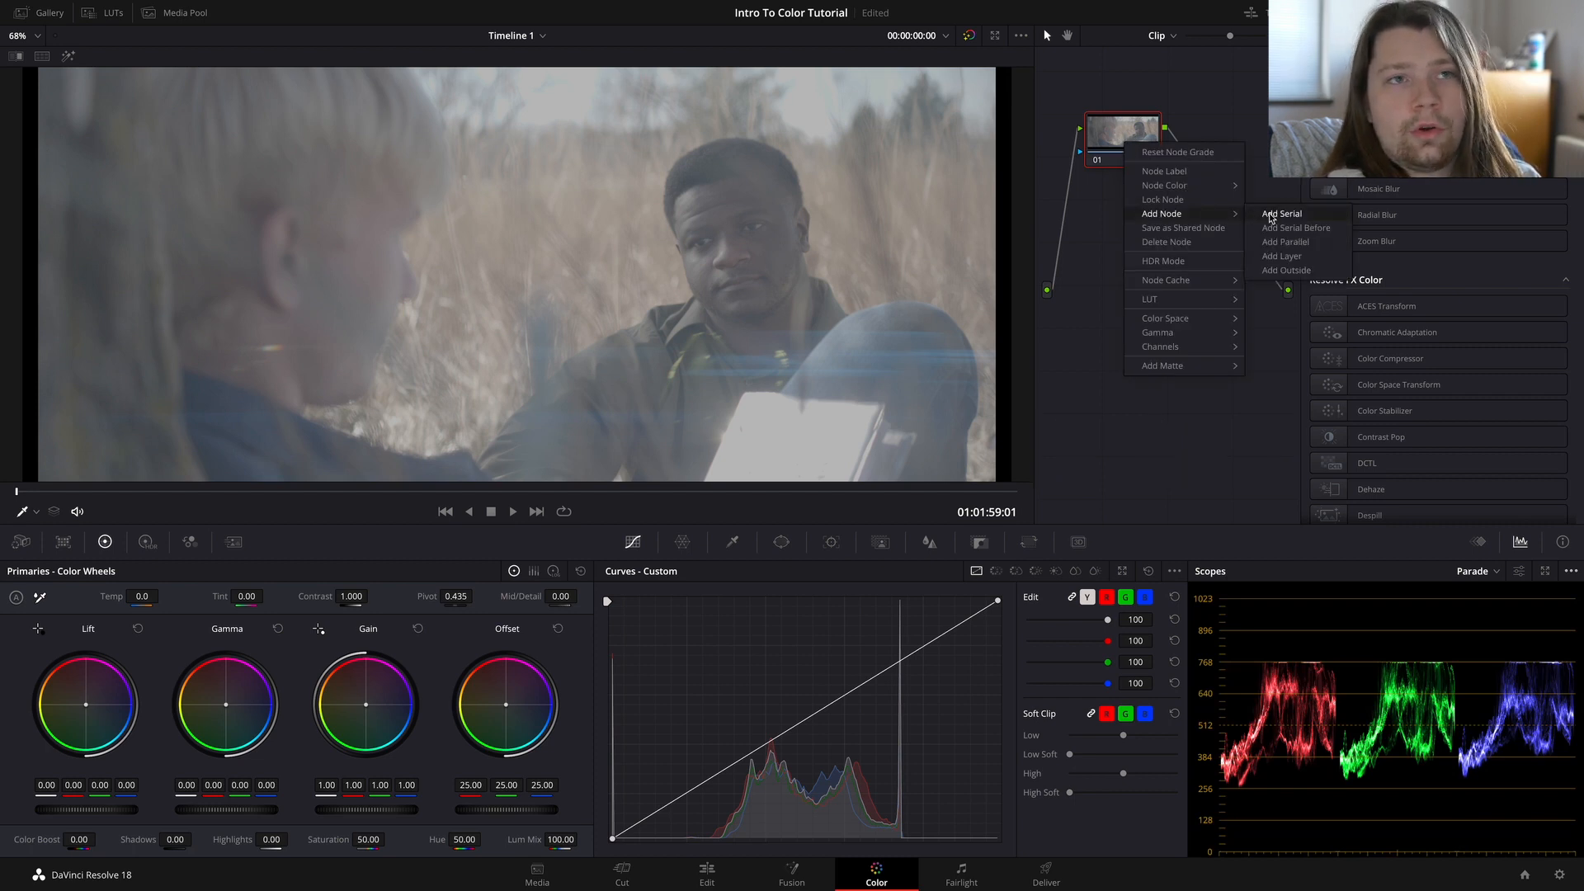
pyautogui.click(1246, 110)
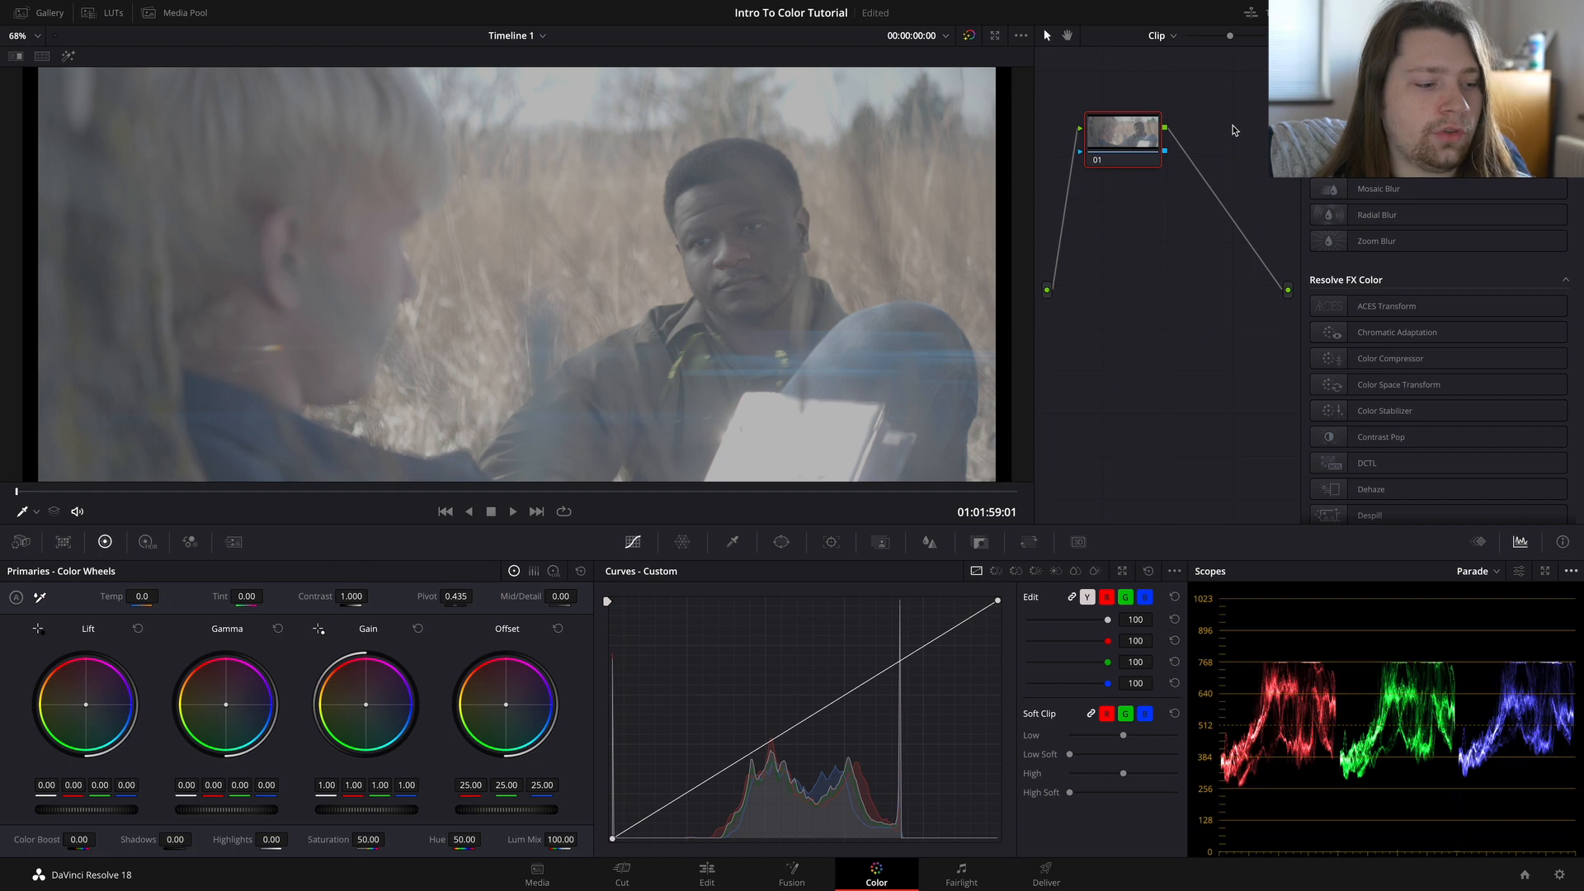
# Step: Add five serial nodes after node 01 to build a chain of six nodes
pyautogui.hotkey('alt', 's')
pyautogui.hotkey('alt', 's')
pyautogui.hotkey('alt', 's')
pyautogui.hotkey('alt', 's')
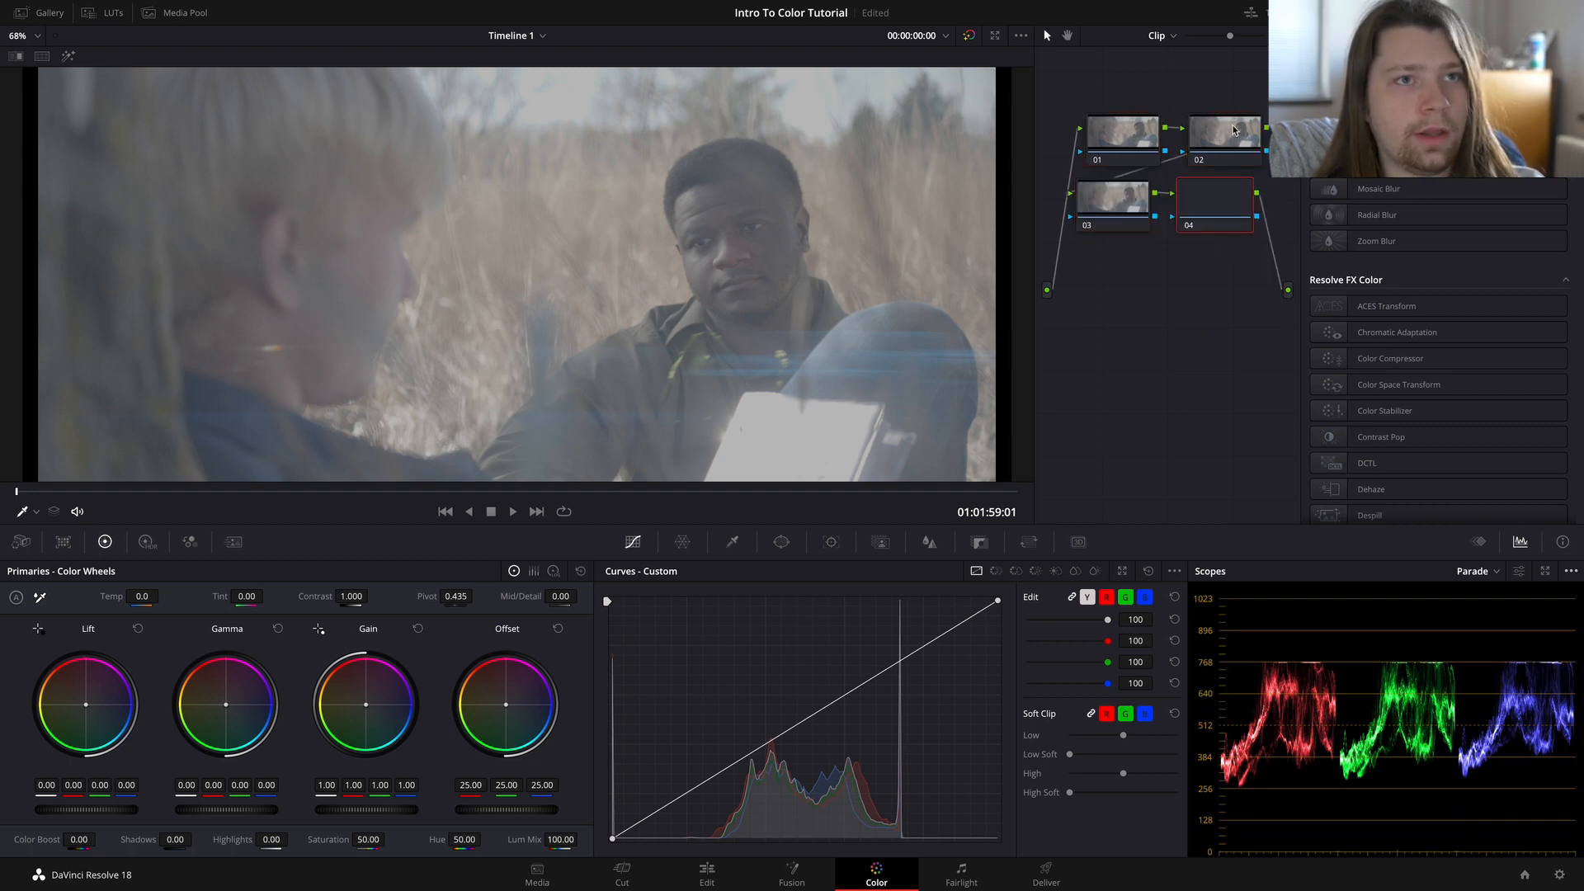
pyautogui.hotkey('alt', 's')
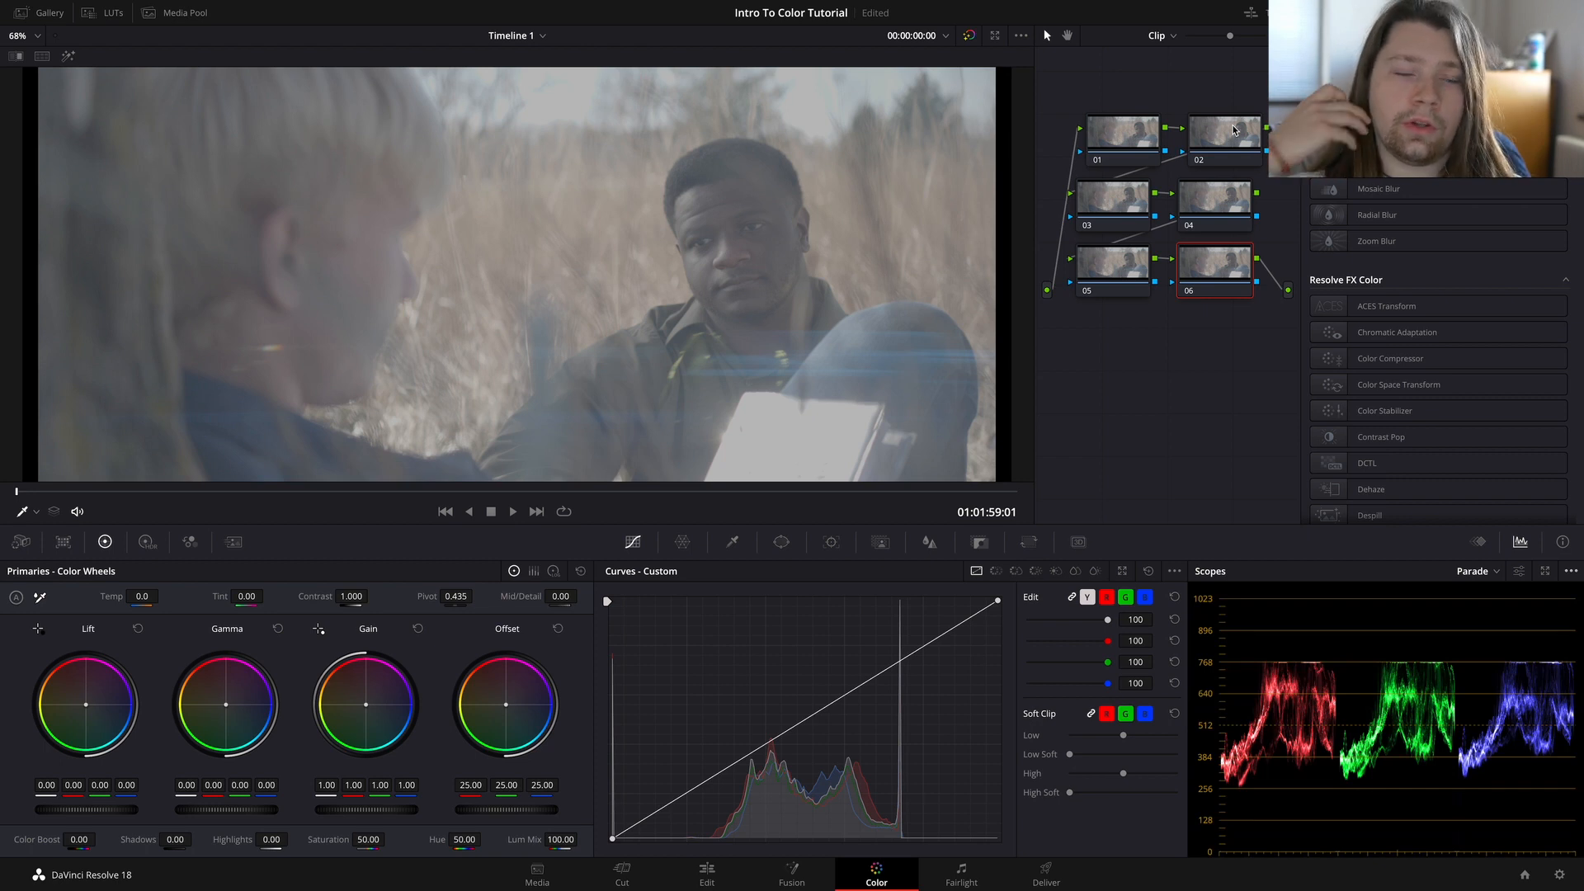
# Step: Move all six nodes lower in the node graph together and save the project with node 06 selected
pyautogui.hotkey('ctrl', 'a')
pyautogui.moveTo(1205, 162); pyautogui.dragTo(1209, 204)
pyautogui.click(1214, 128)
pyautogui.click(1217, 332)
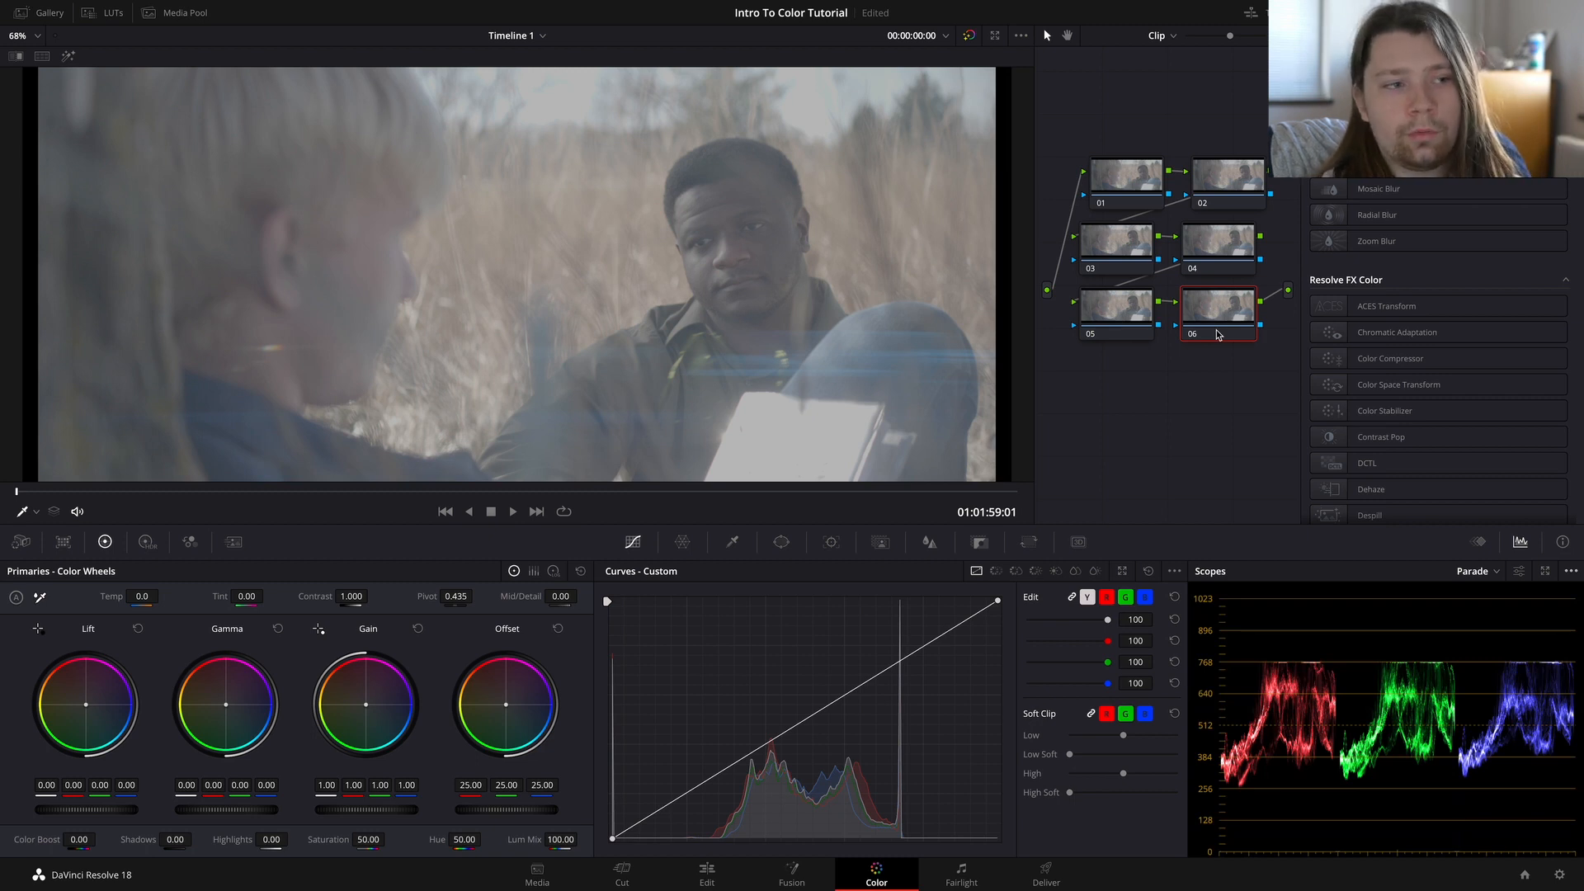
pyautogui.hotkey('ctrl', 's')
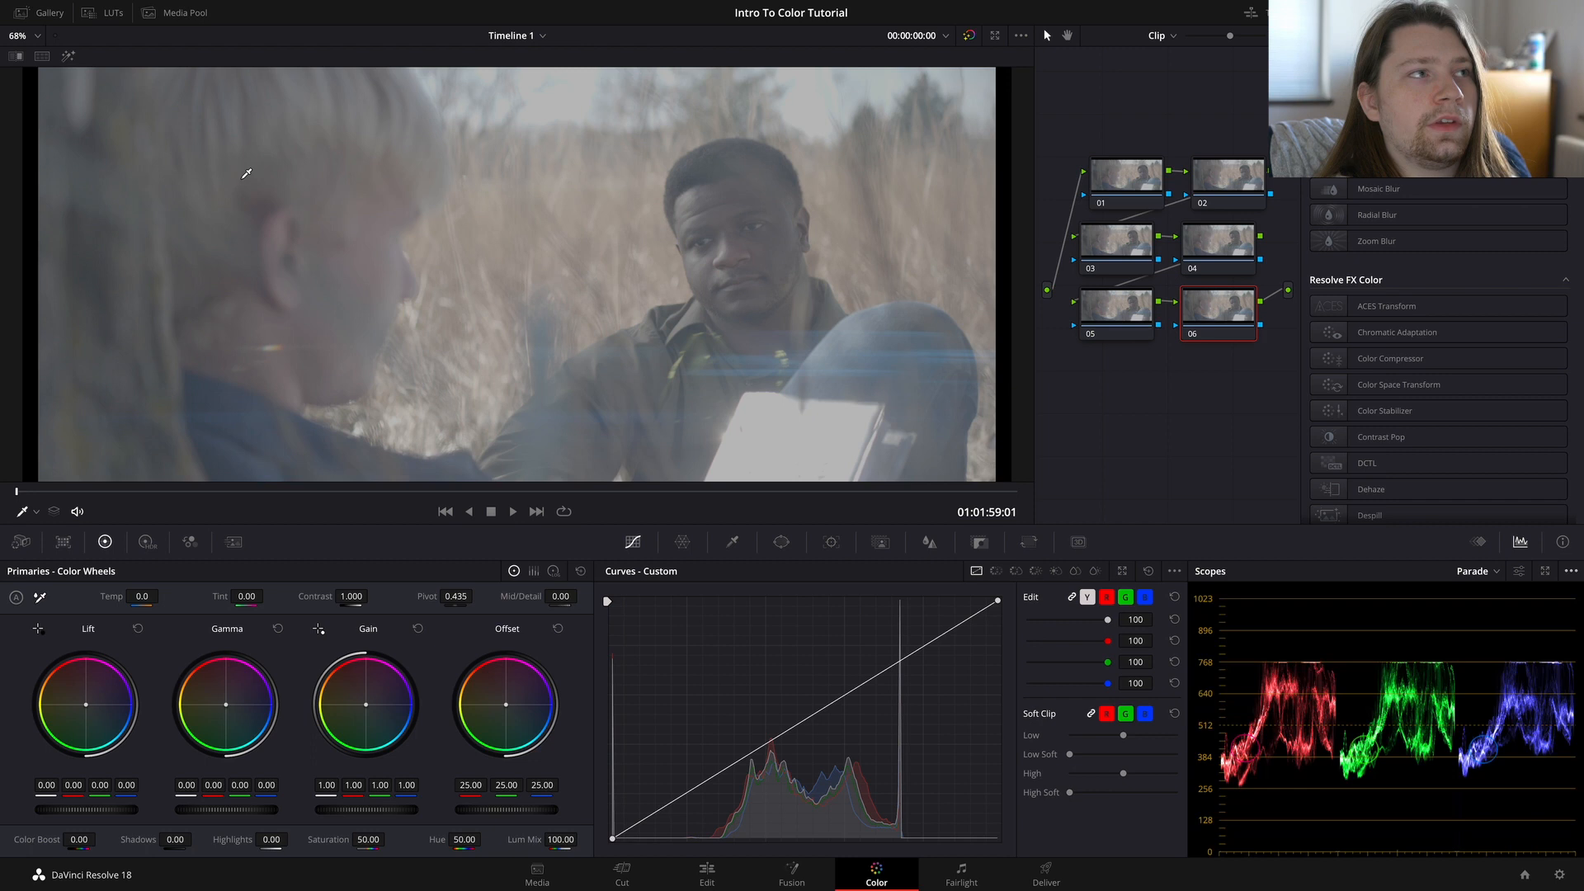
# Step: Open the LUT browser and look through the ACES, Arri, Astrodesign, and Blackmagic Design folders
pyautogui.click(108, 15)
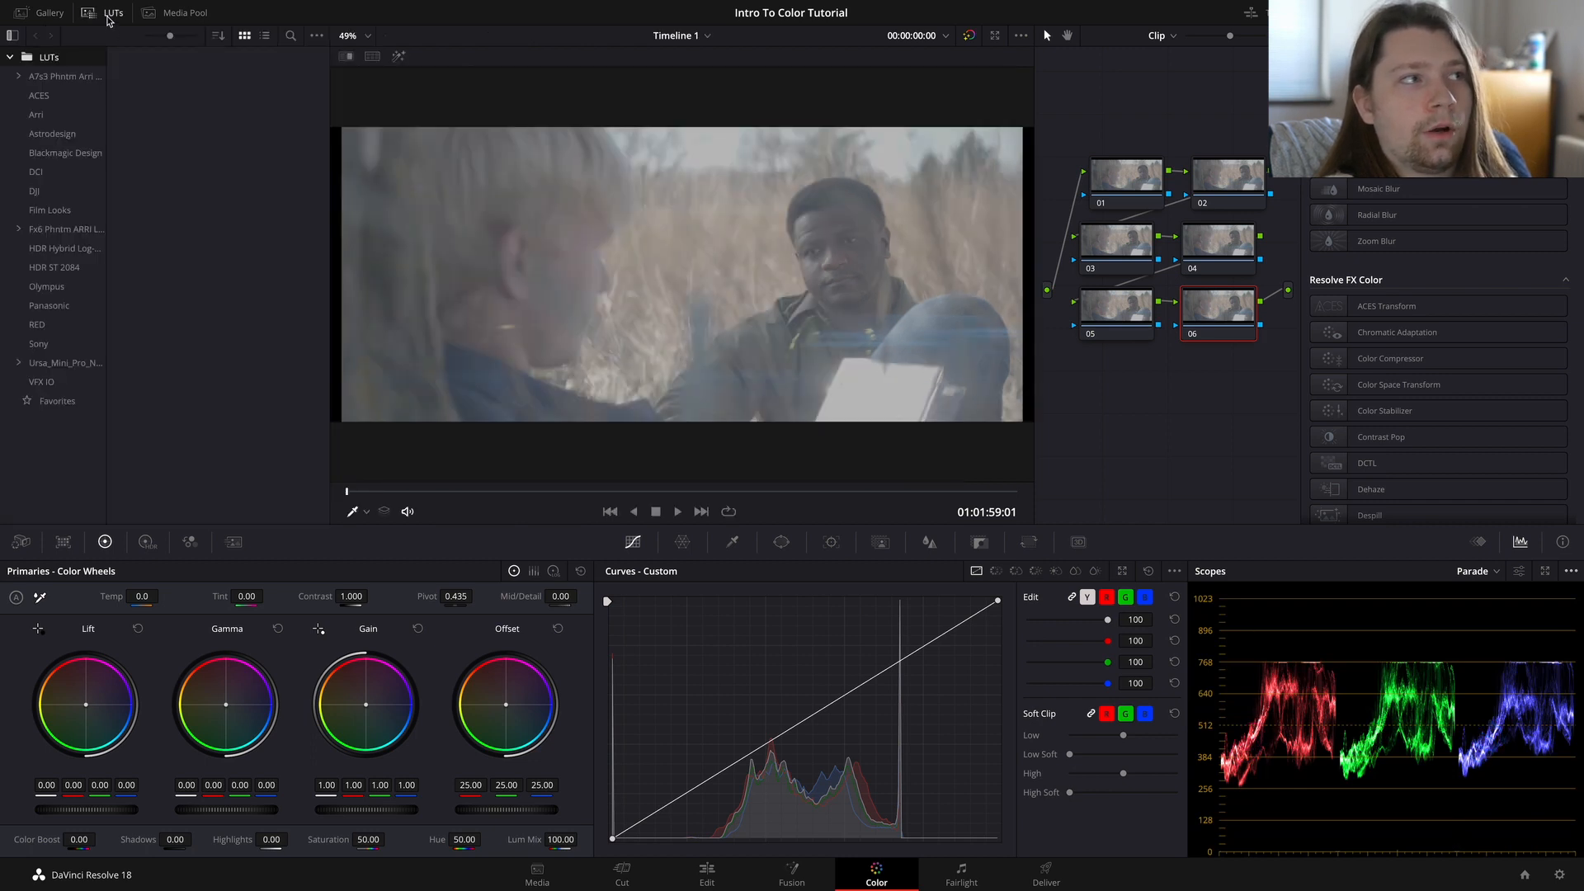
pyautogui.click(86, 95)
pyautogui.click(84, 115)
pyautogui.click(76, 134)
pyautogui.click(68, 157)
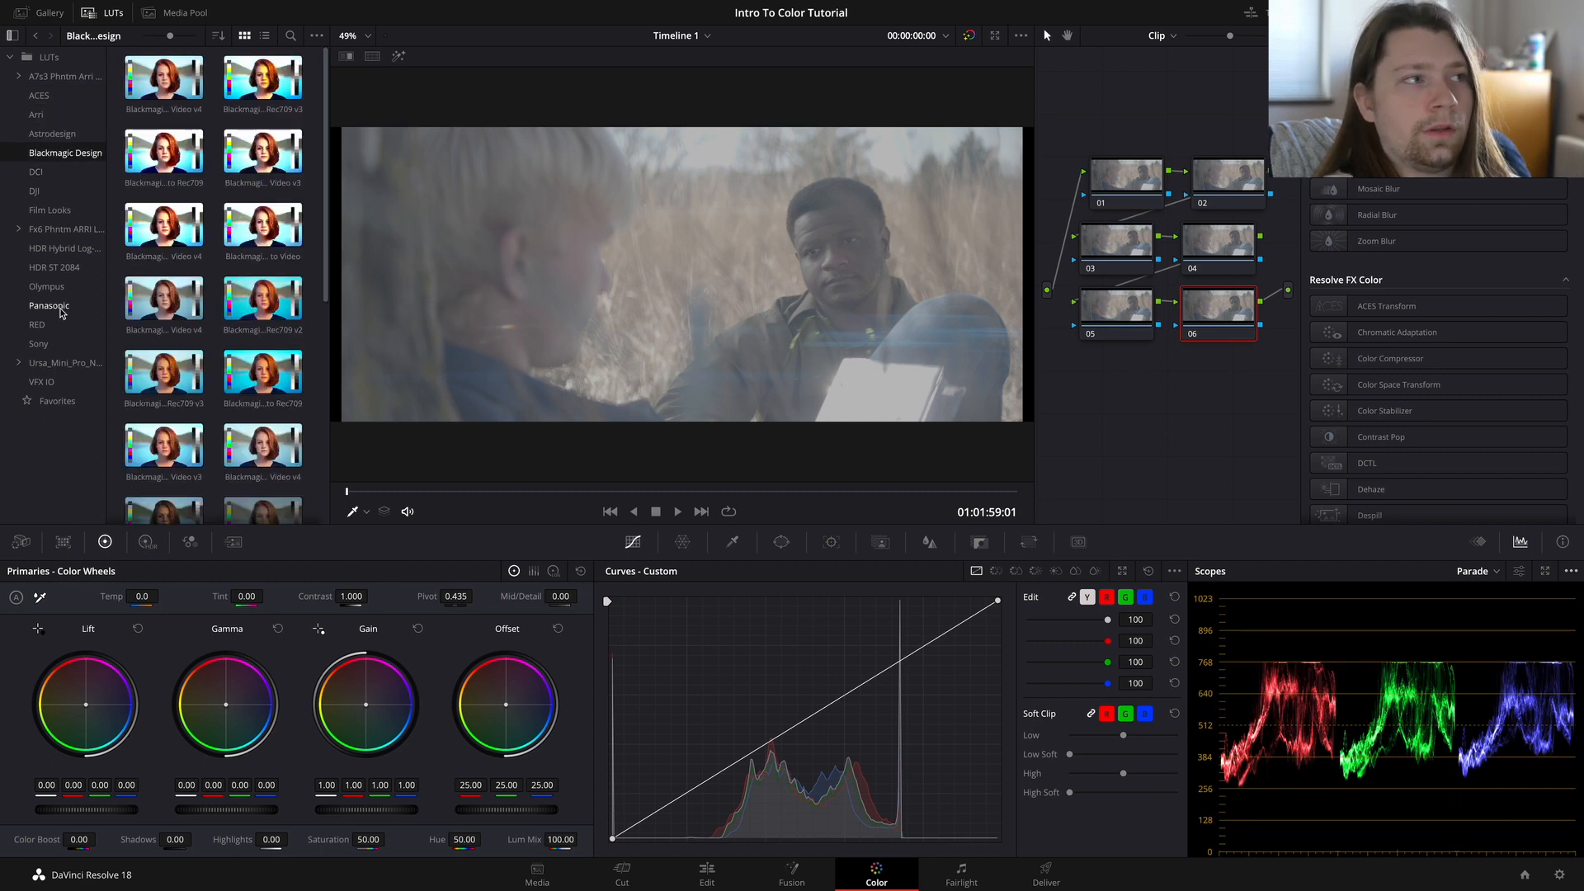
pyautogui.click(66, 134)
pyautogui.click(66, 153)
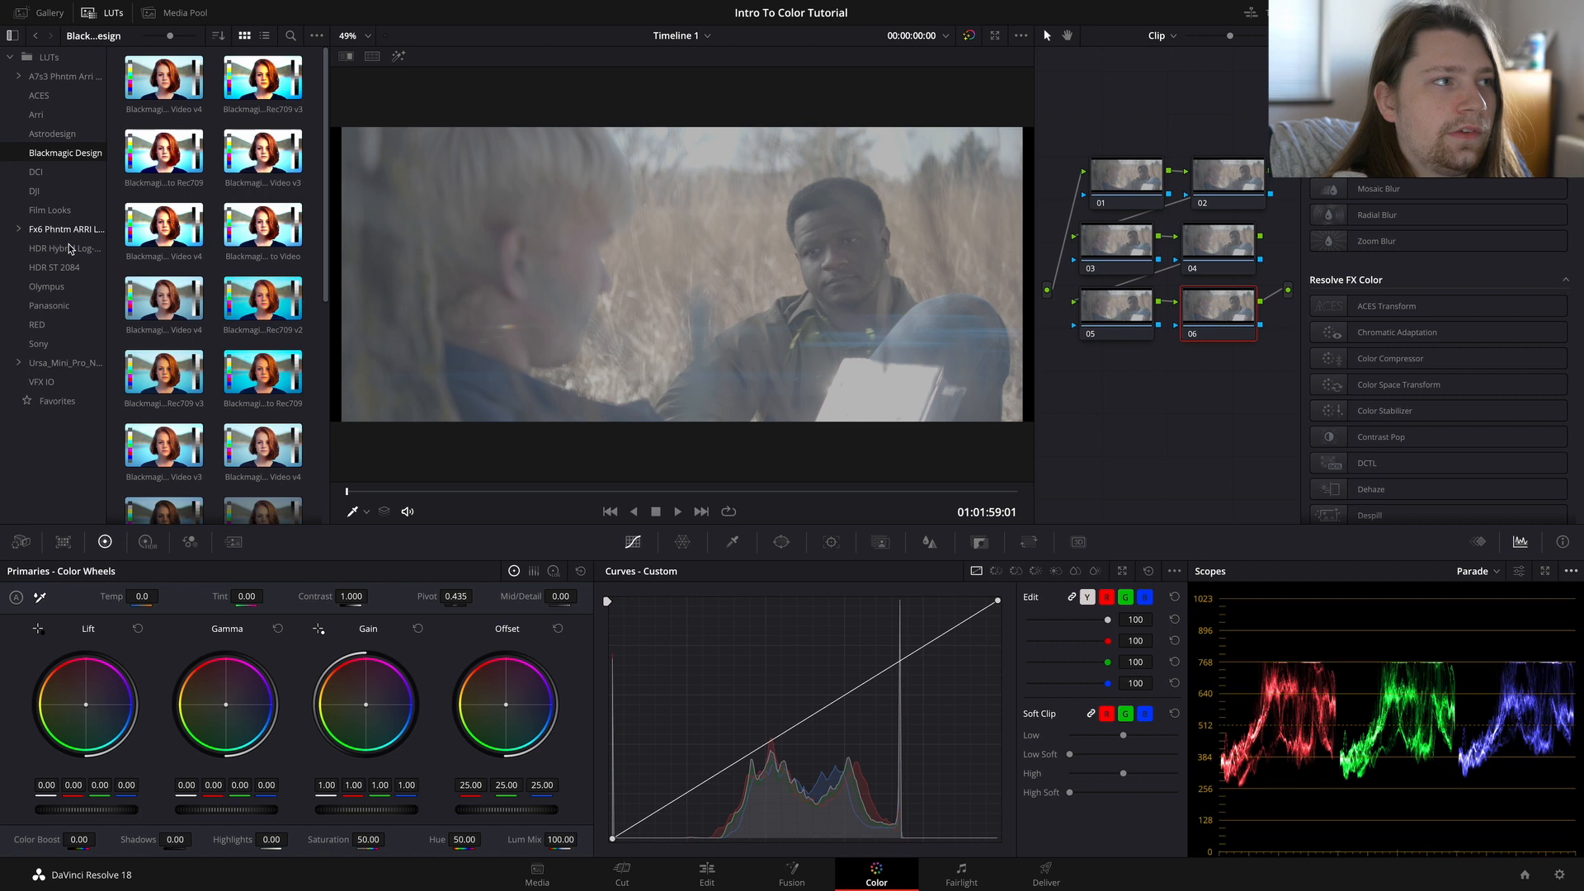
# Step: Examine the LUTs in the Panasonic, Olympus, DCI, DJI, Arri, RED, and Sony folders, previewing Arri Alexa LogC to Rec709 on the clip
pyautogui.click(64, 307)
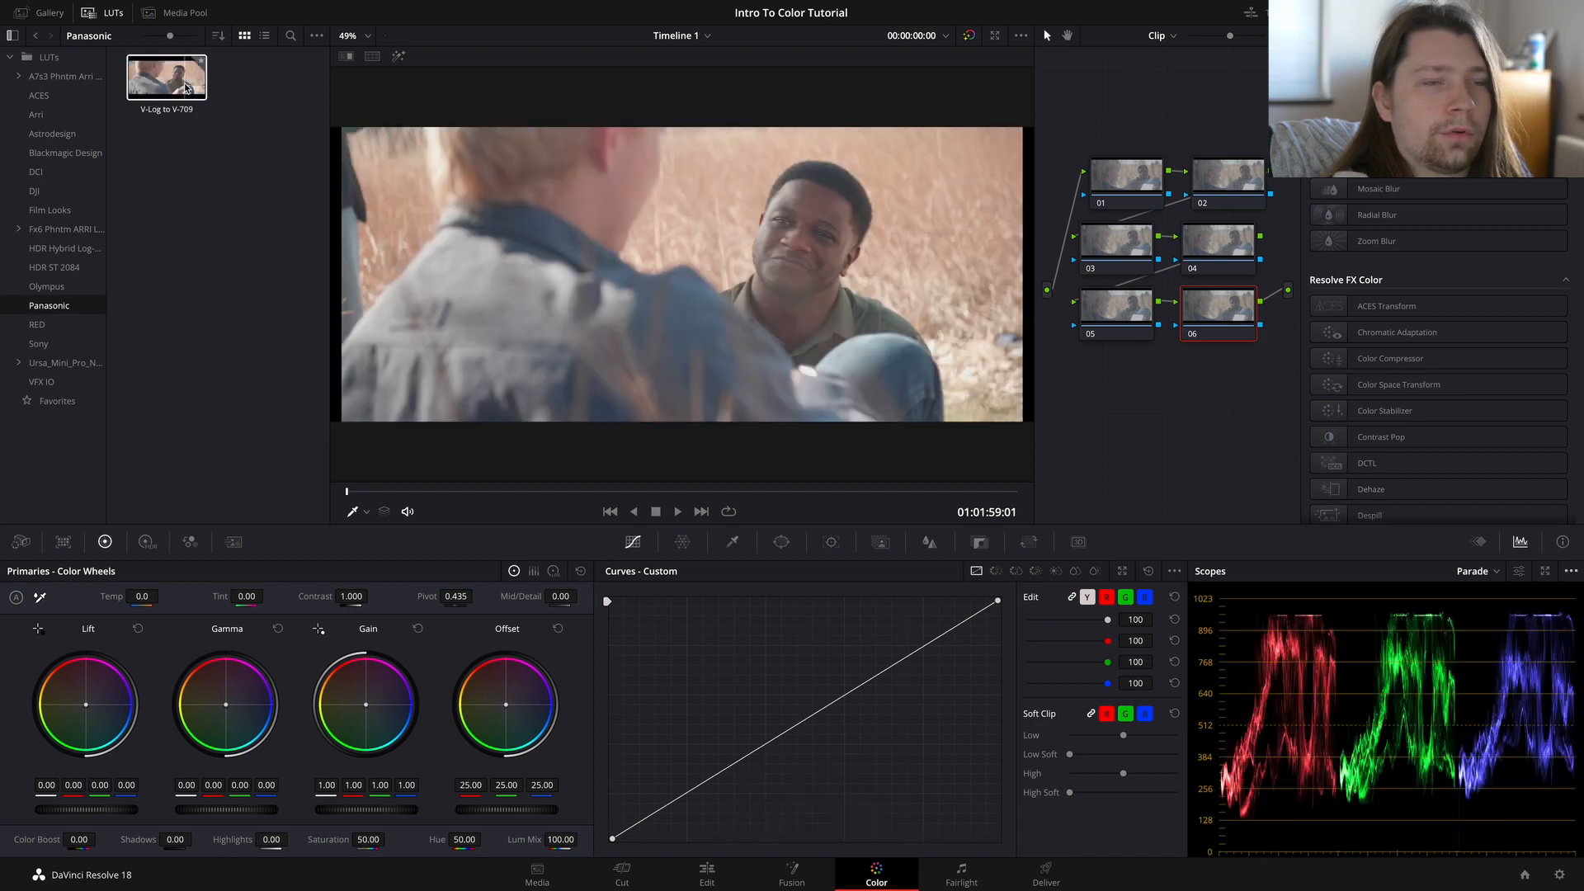
pyautogui.click(48, 286)
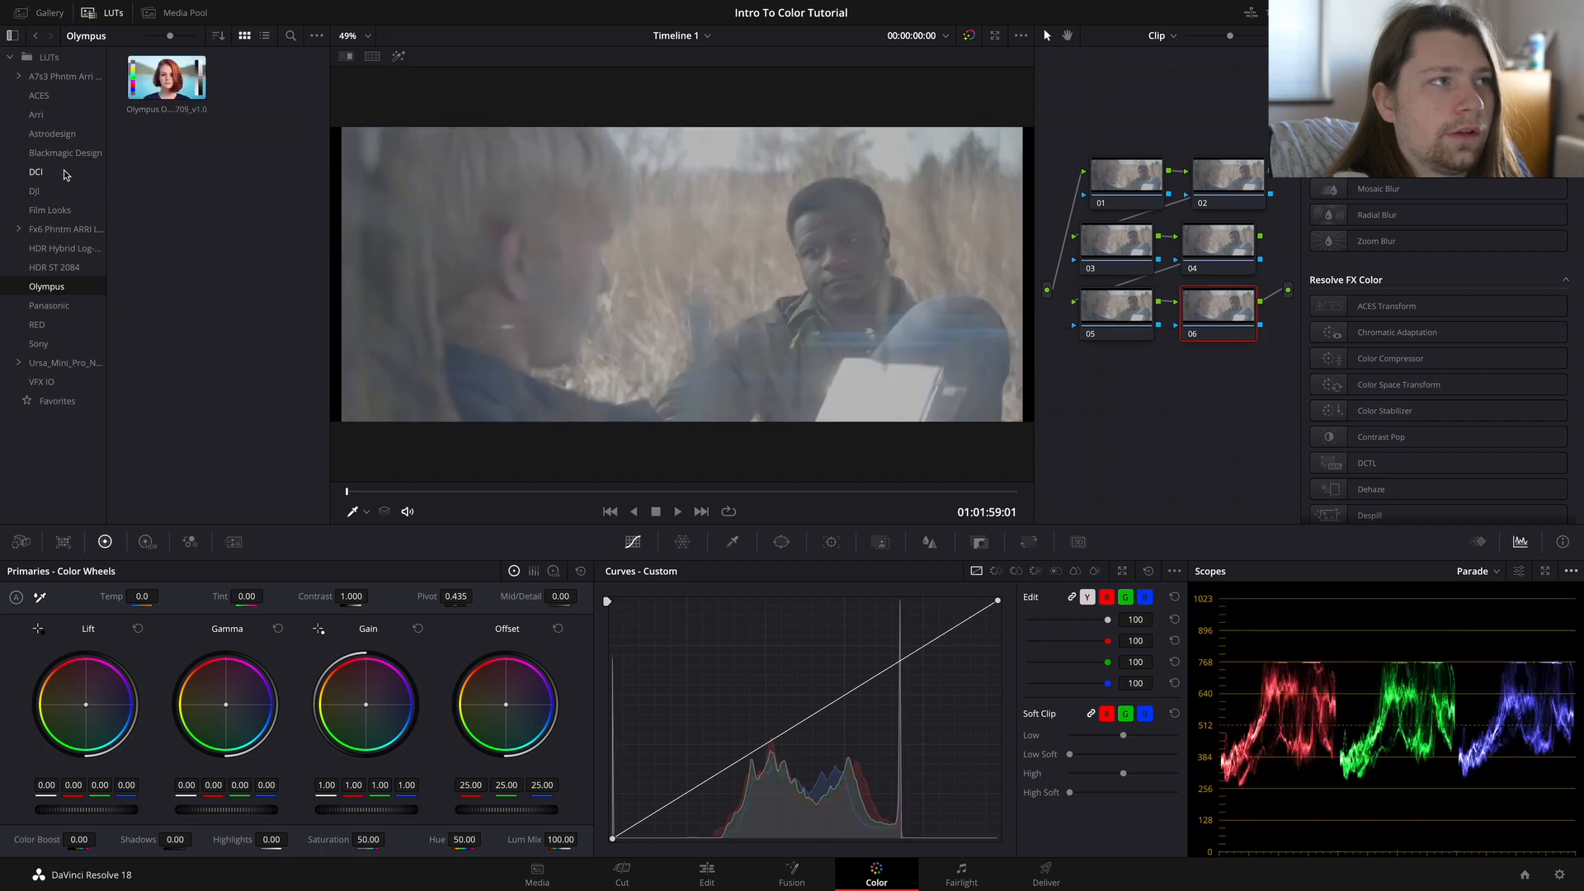
pyautogui.click(35, 172)
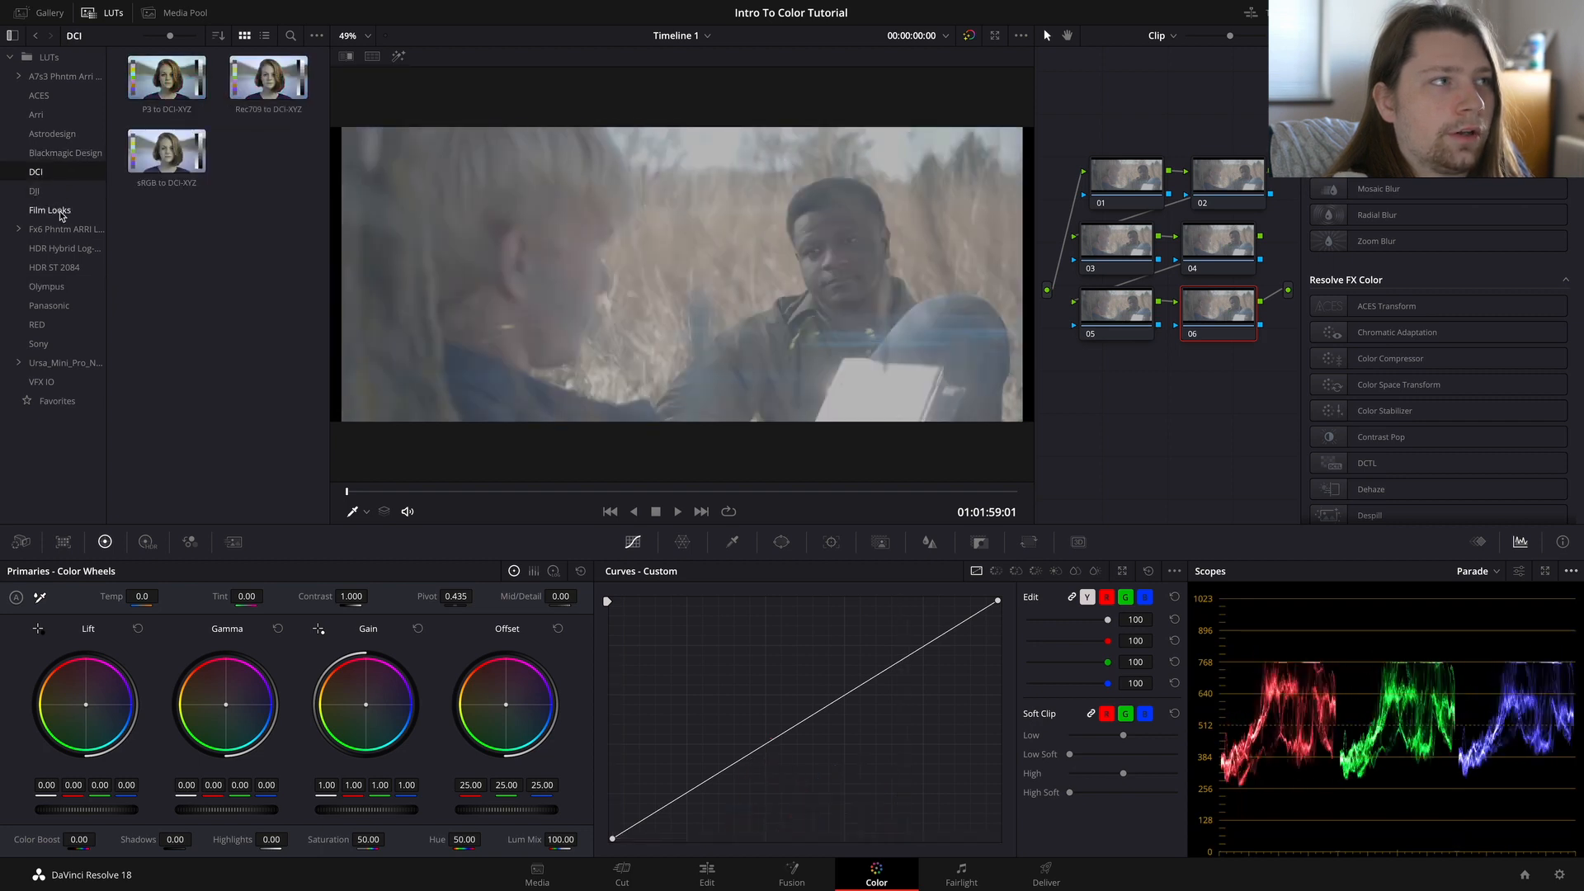
pyautogui.click(35, 191)
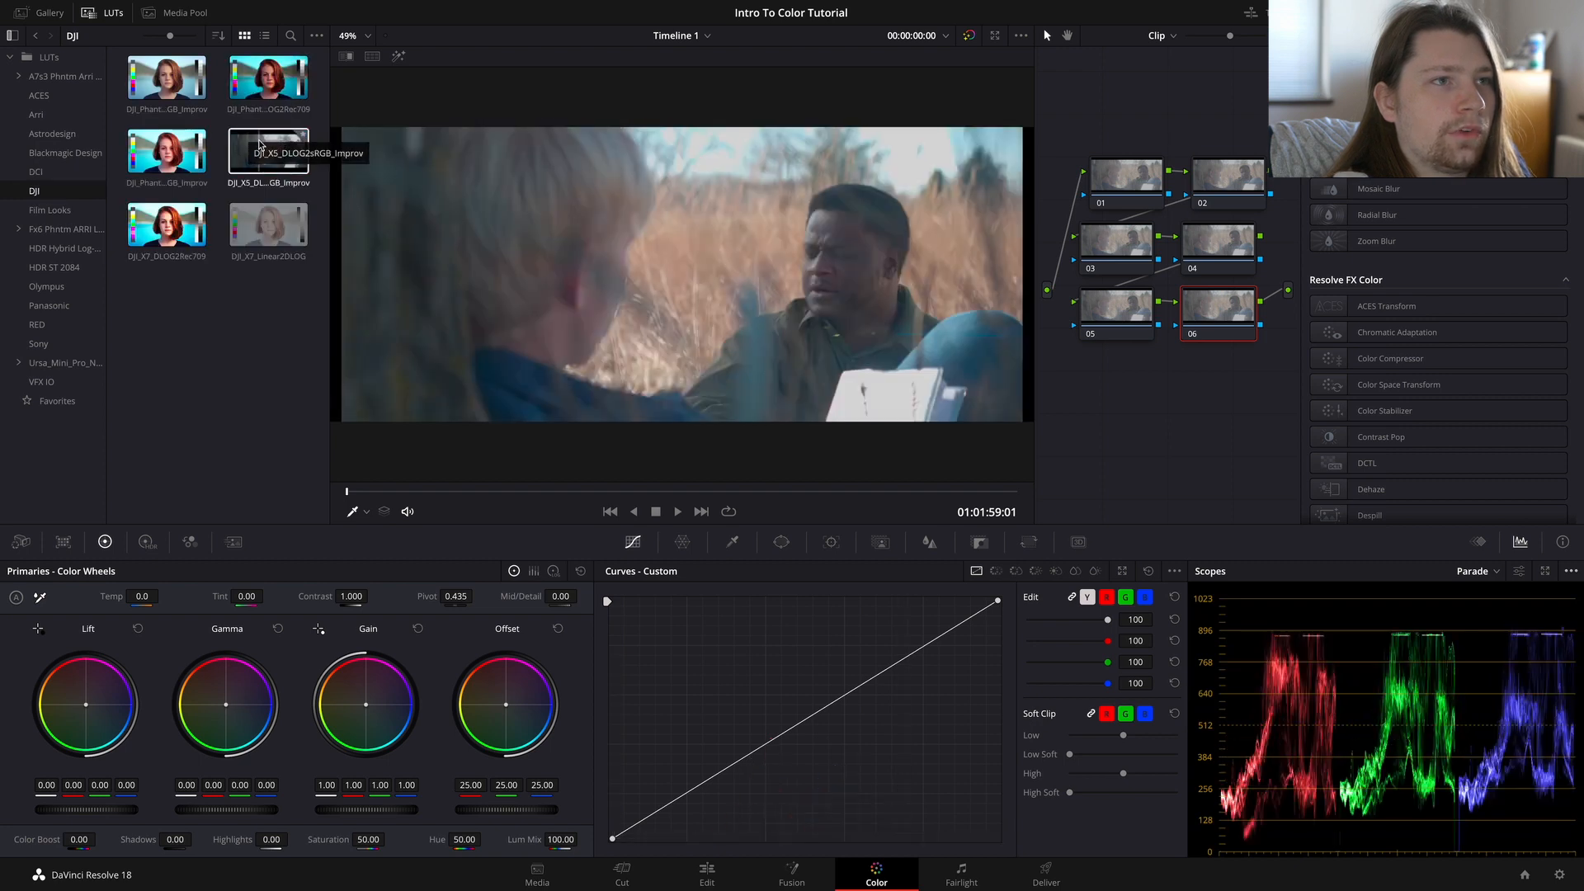
pyautogui.click(48, 305)
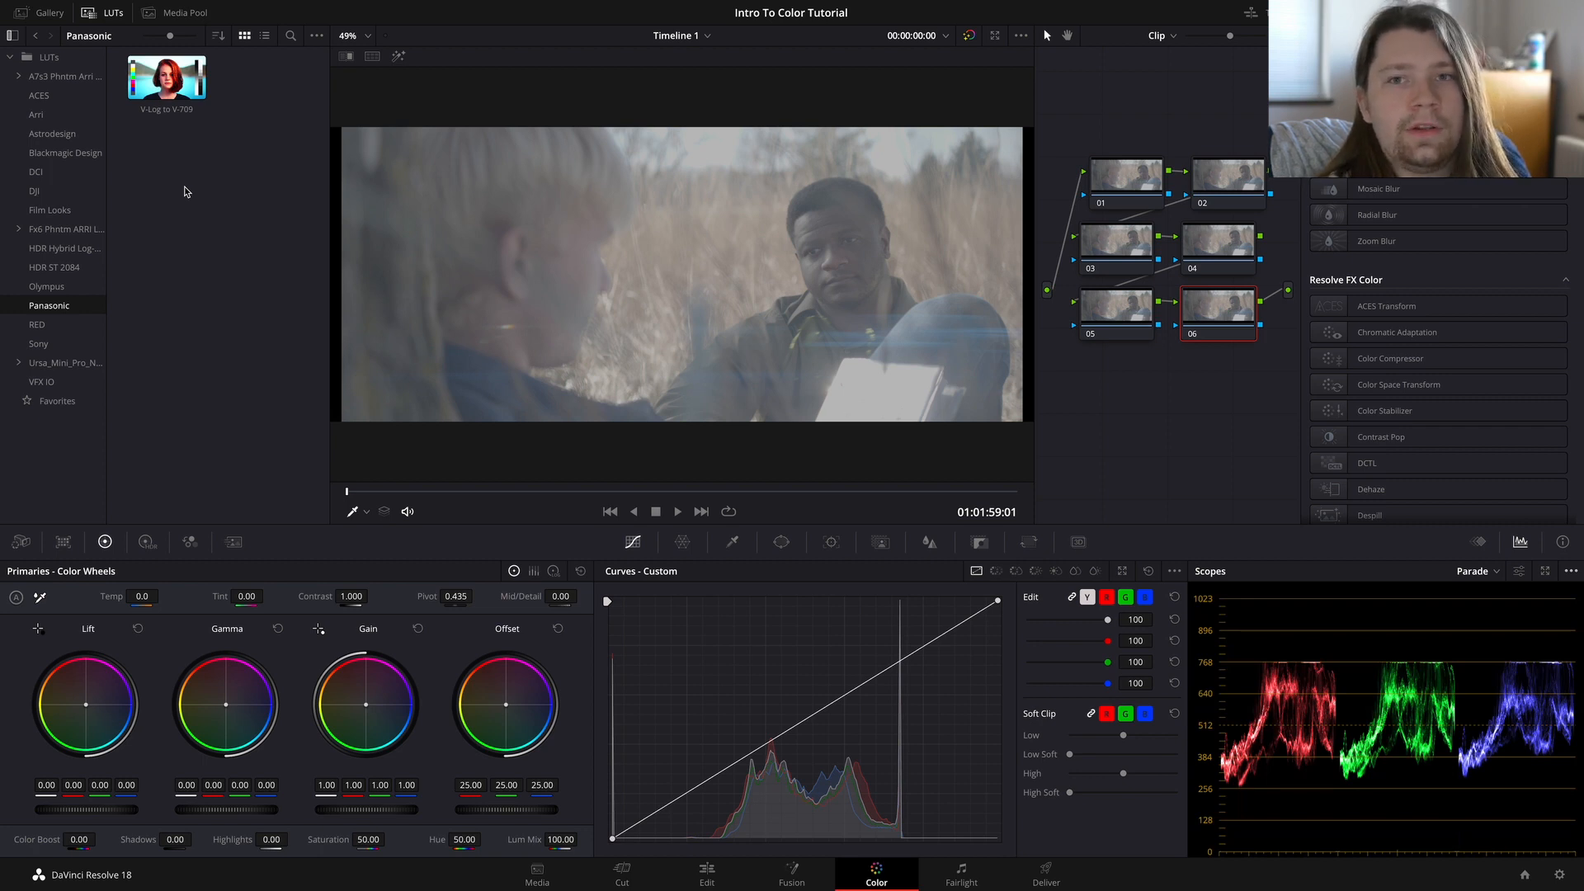
pyautogui.click(78, 117)
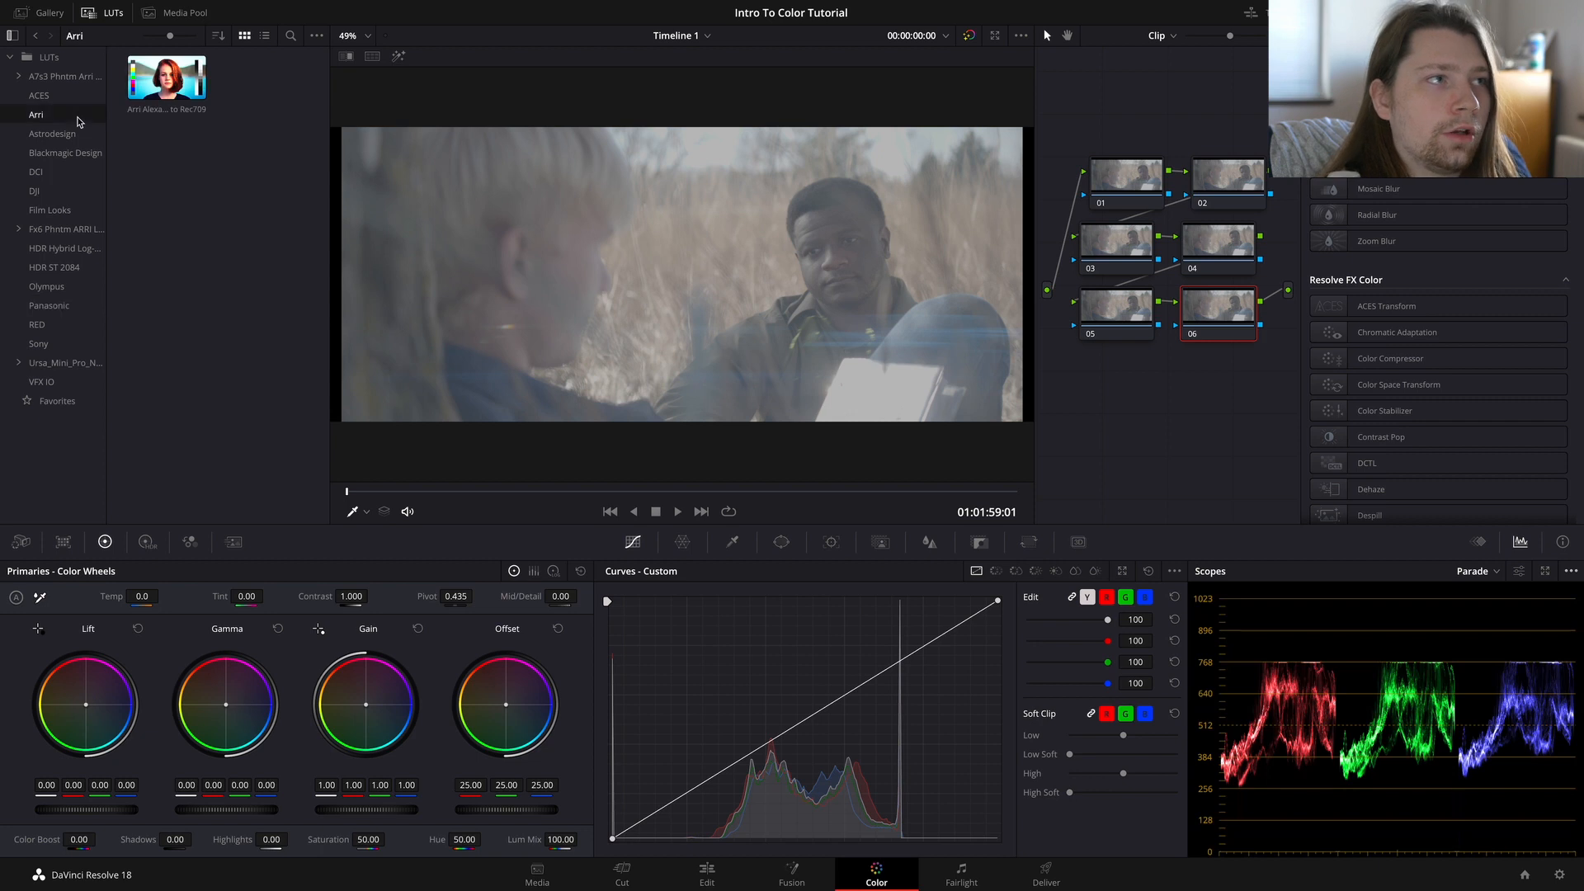
pyautogui.moveTo(145, 97)
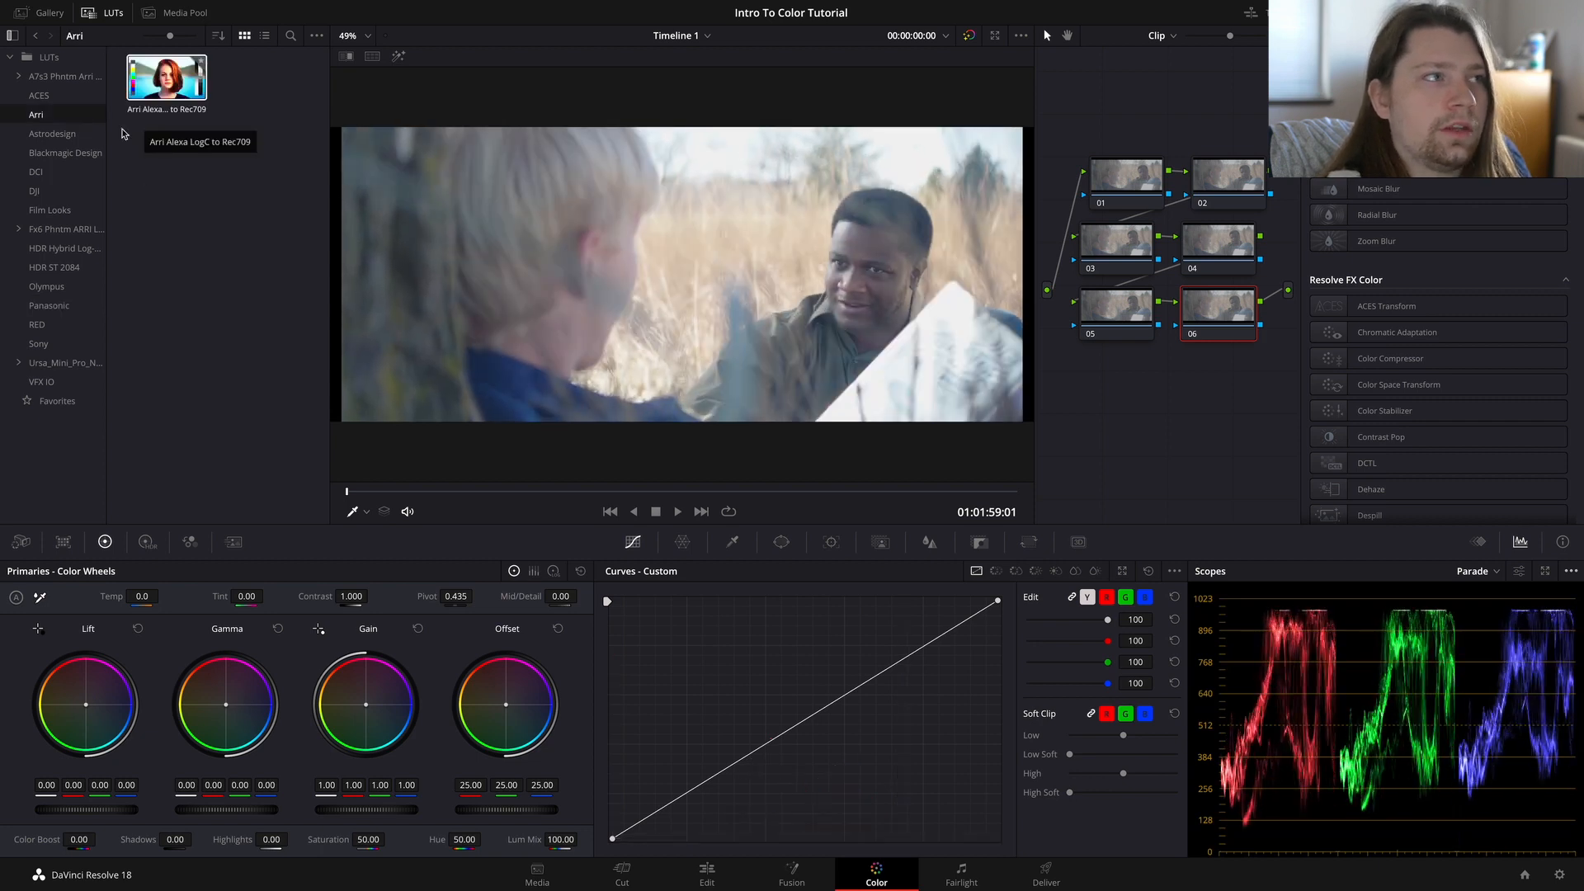
pyautogui.click(83, 331)
pyautogui.click(83, 345)
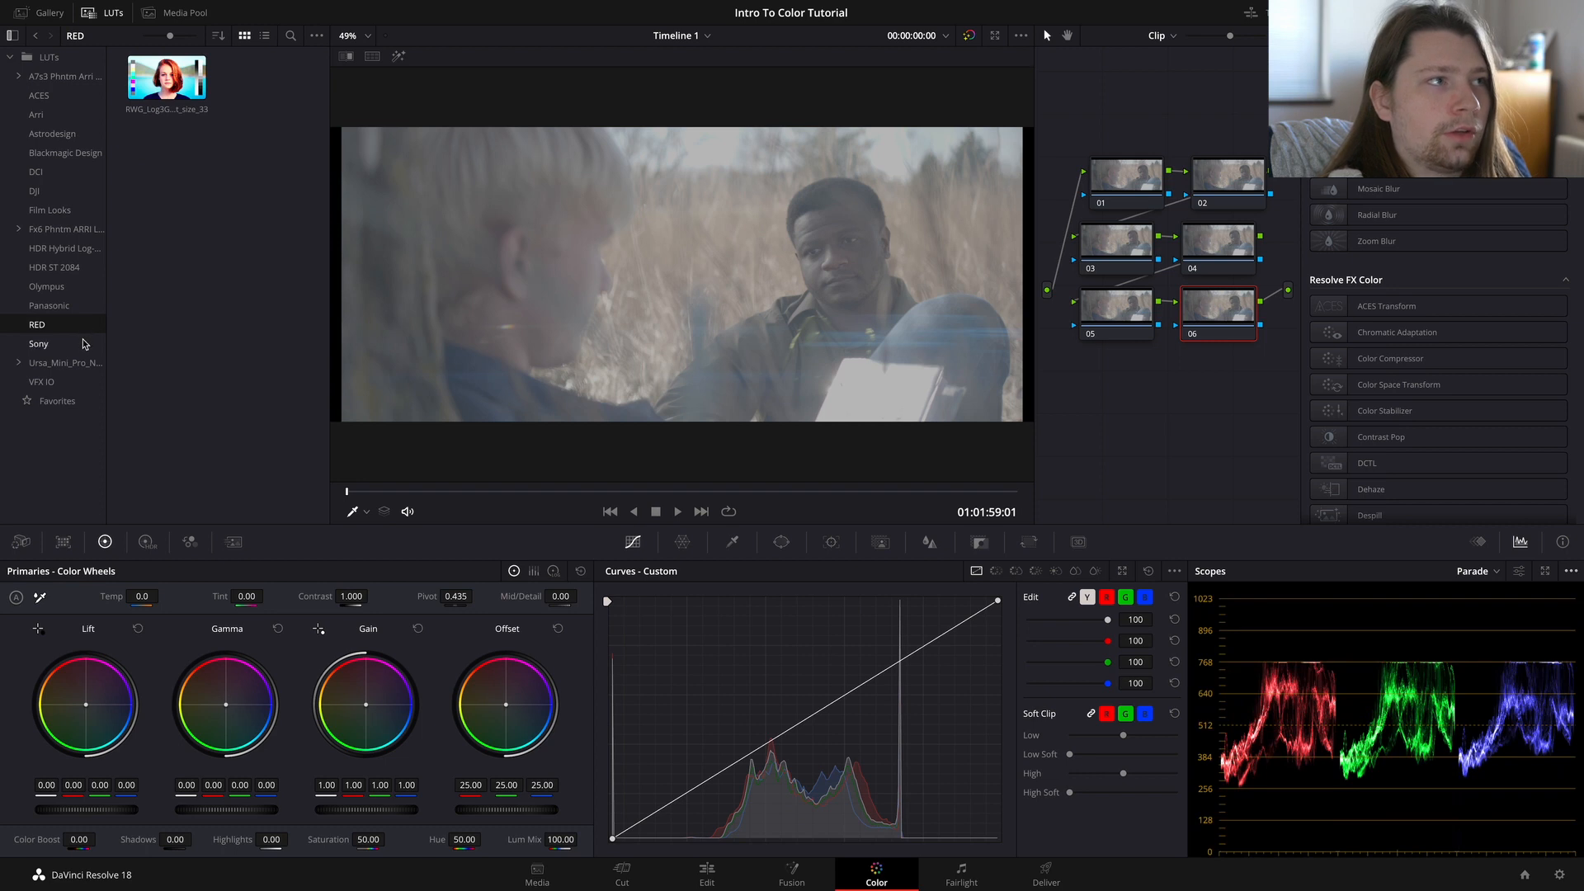
# Step: Preview the Panasonic V-Log to V-709 LUT and apply it to node 06
pyautogui.click(74, 307)
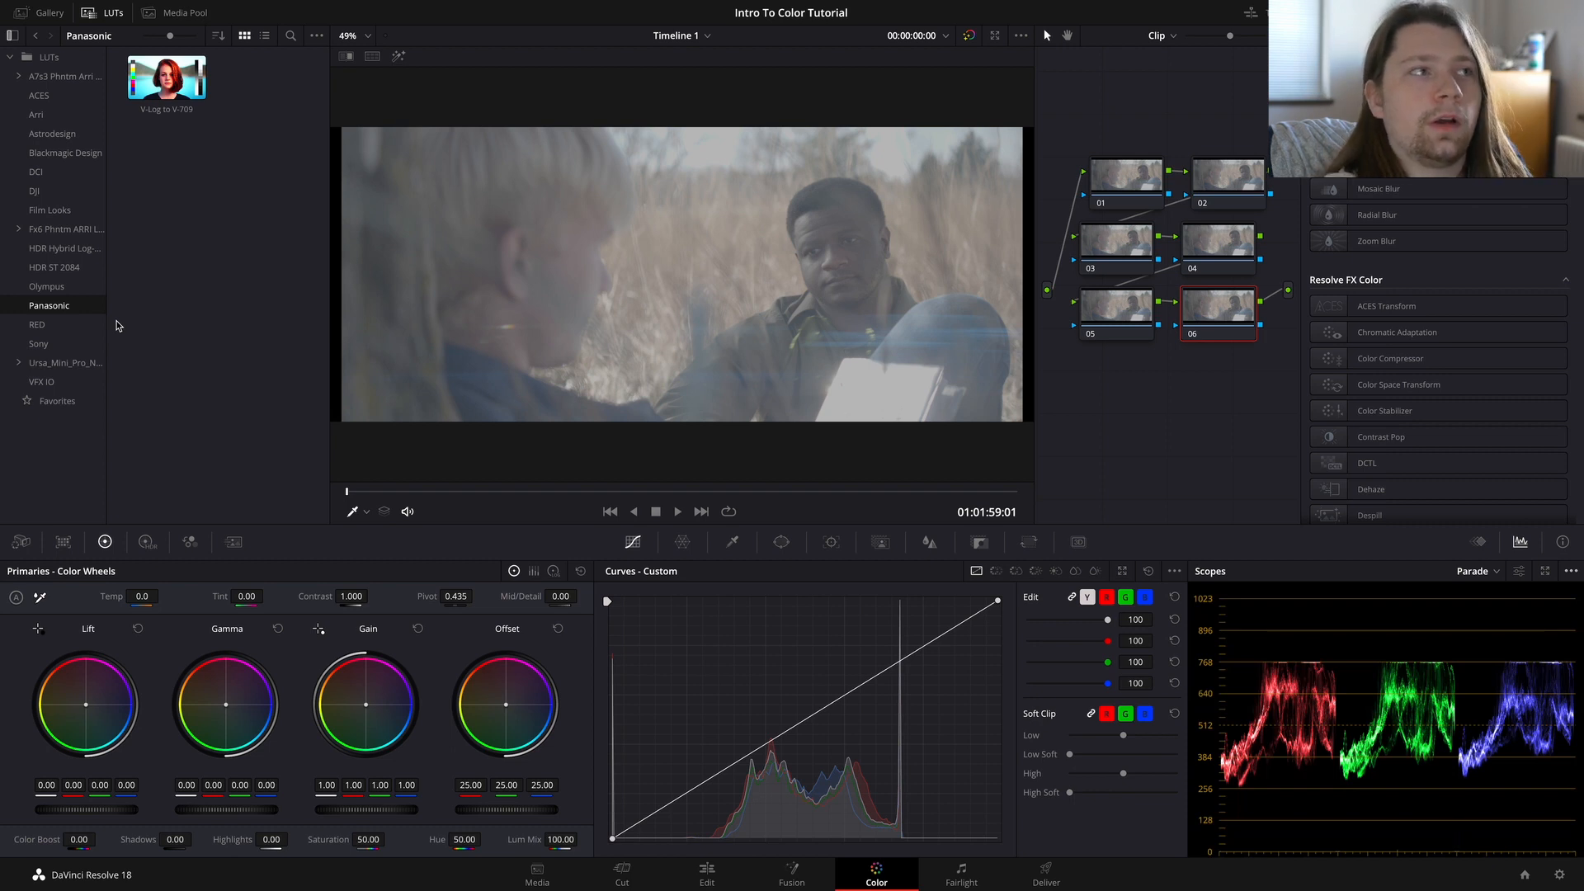
pyautogui.moveTo(156, 97)
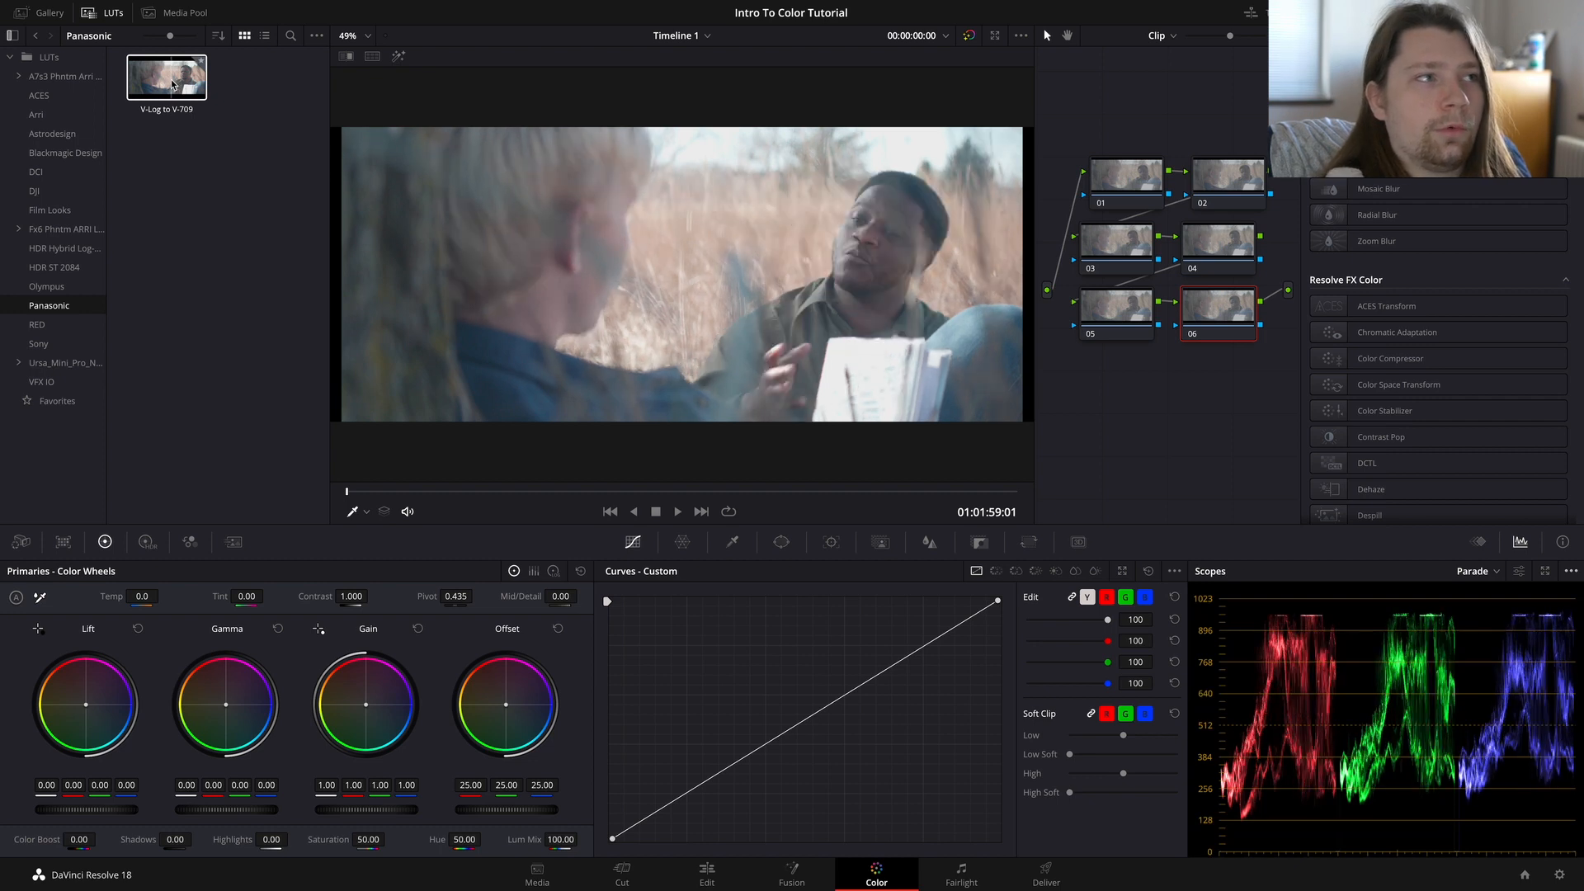
pyautogui.click(1219, 322)
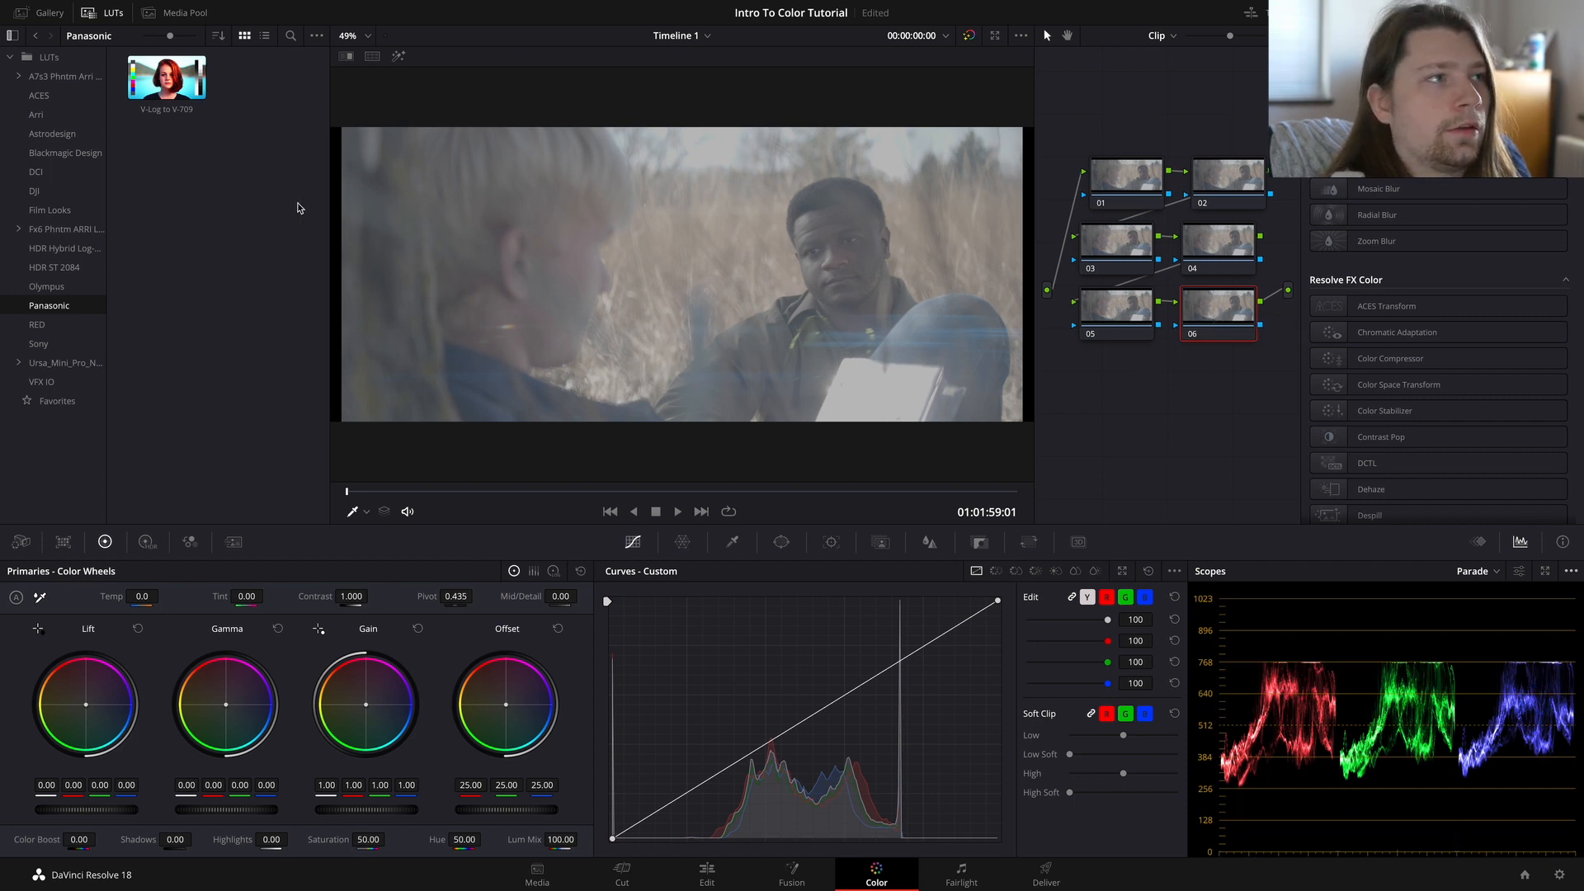
pyautogui.rightClick(167, 96)
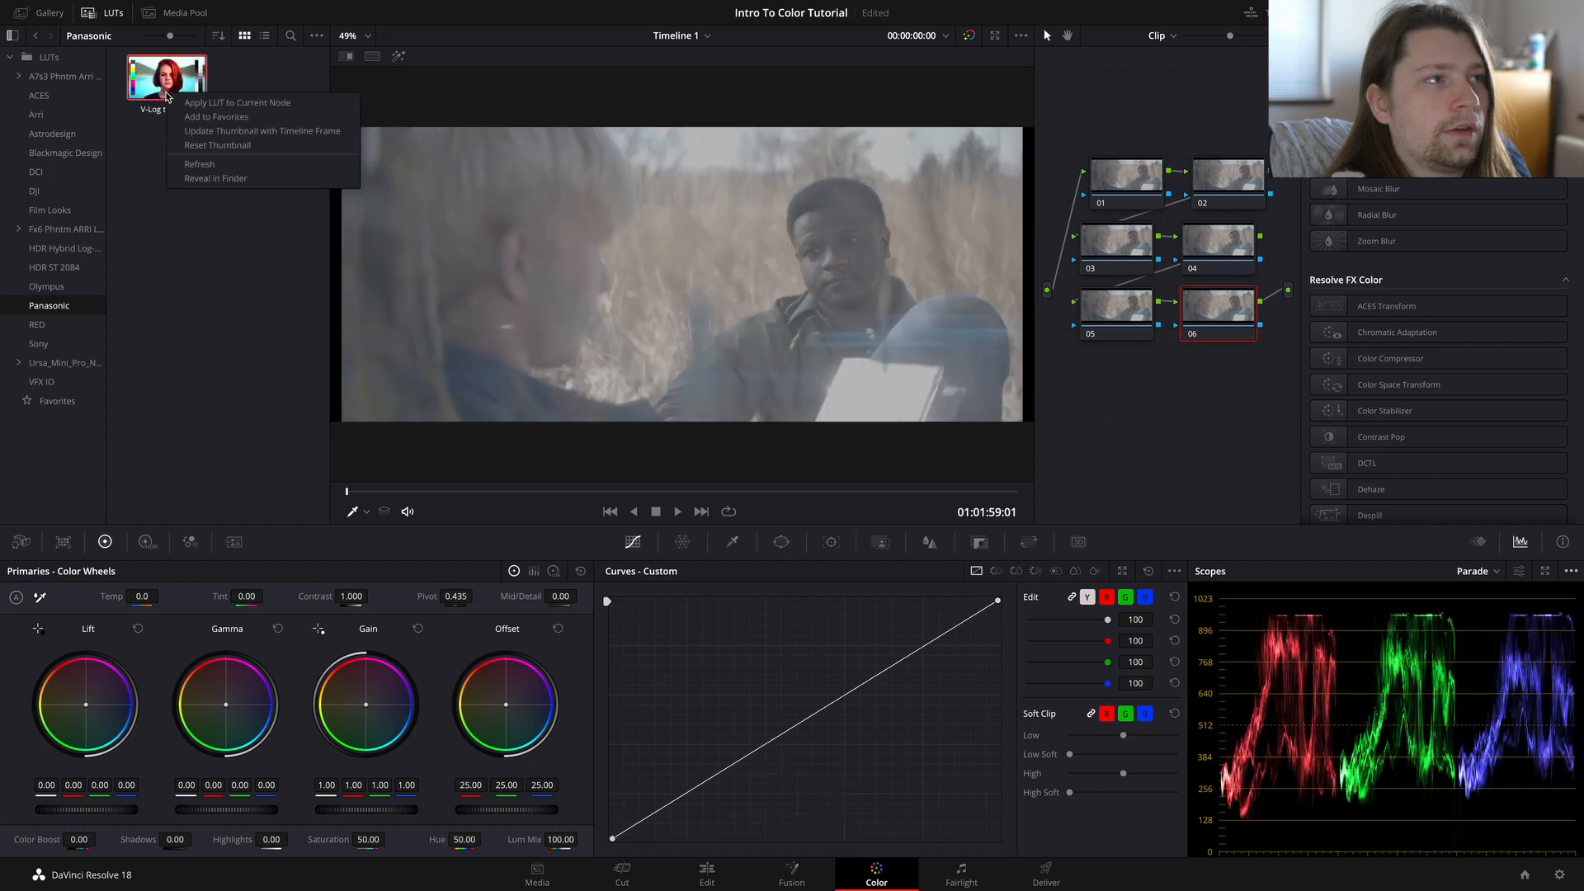
pyautogui.click(268, 103)
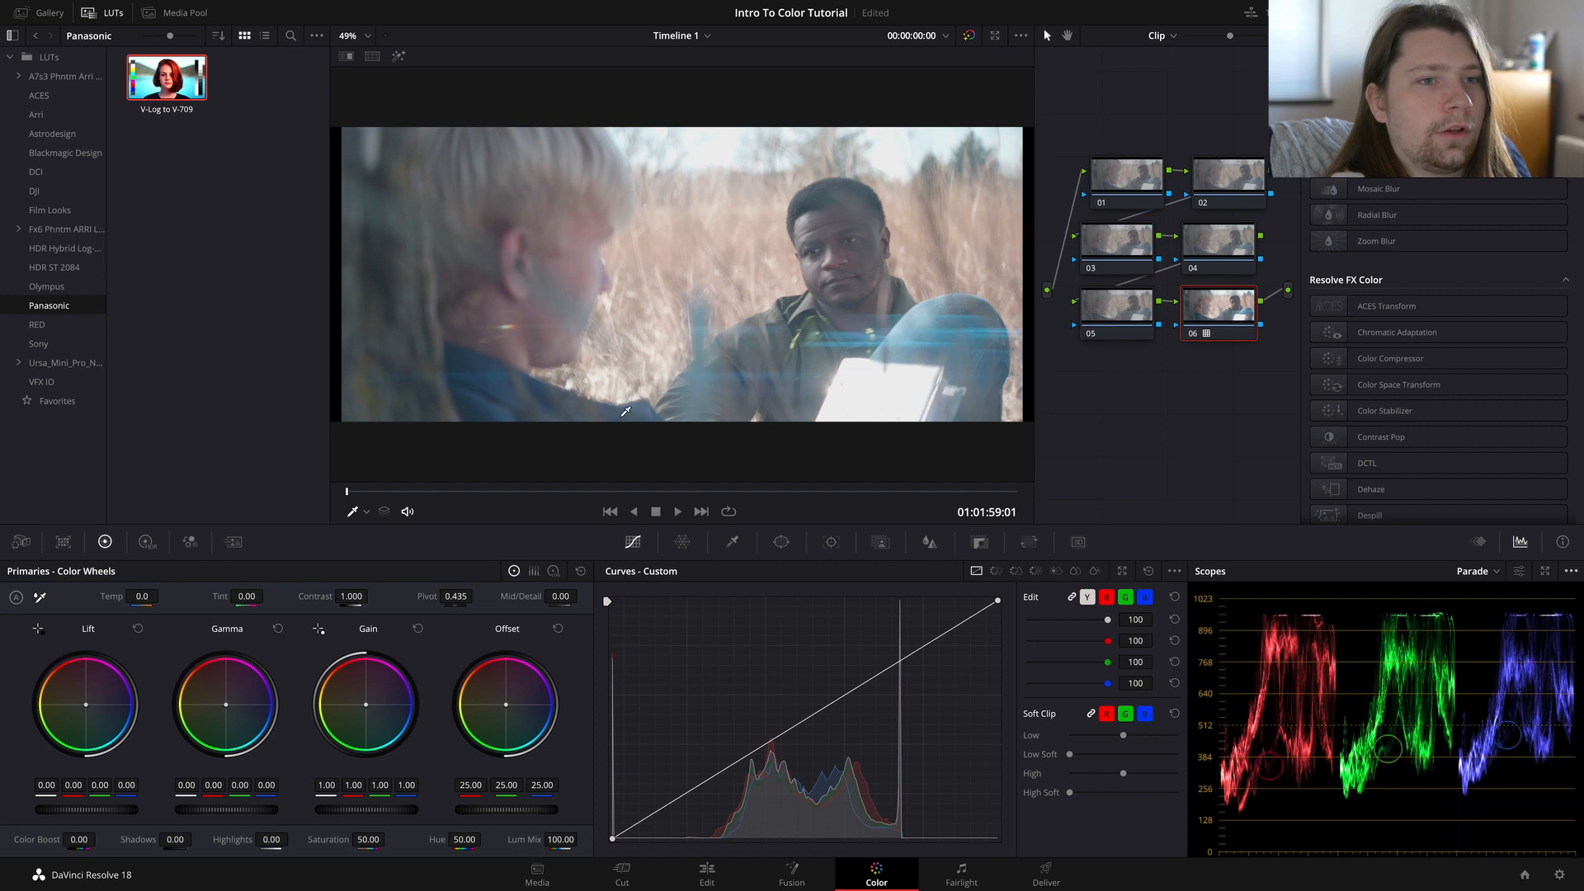
# Step: Reset the grade of node 06 on clip 03 to remove its Panasonic V-Log to V-709 LUT
pyautogui.click(1090, 174)
pyautogui.click(1188, 178)
pyautogui.click(1116, 250)
pyautogui.click(1212, 244)
pyautogui.click(1210, 306)
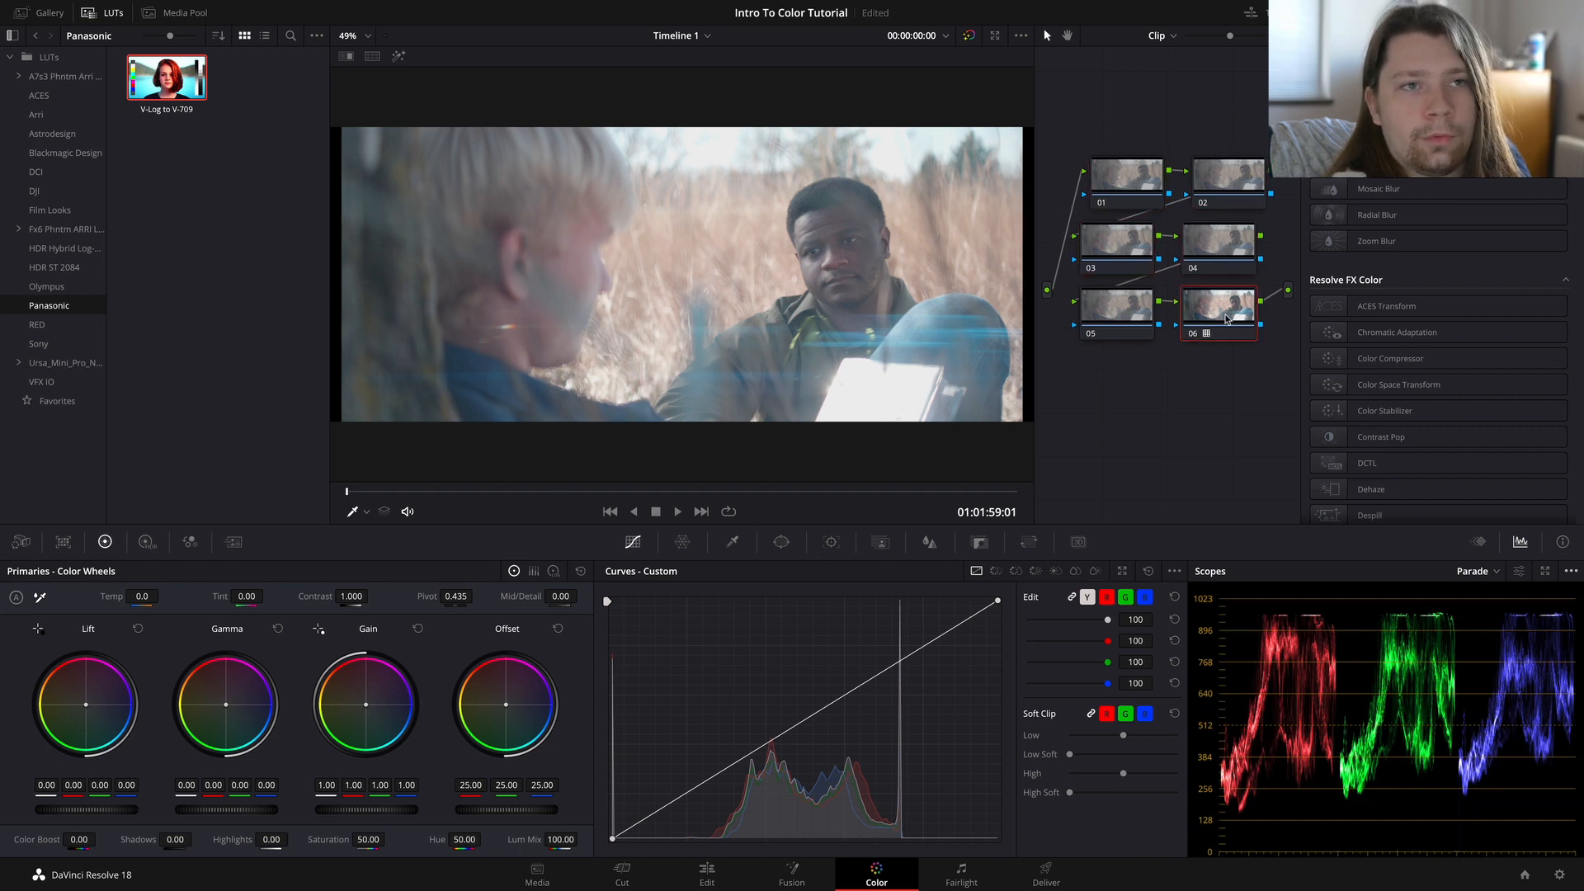
pyautogui.rightClick(1219, 314)
pyautogui.click(1271, 325)
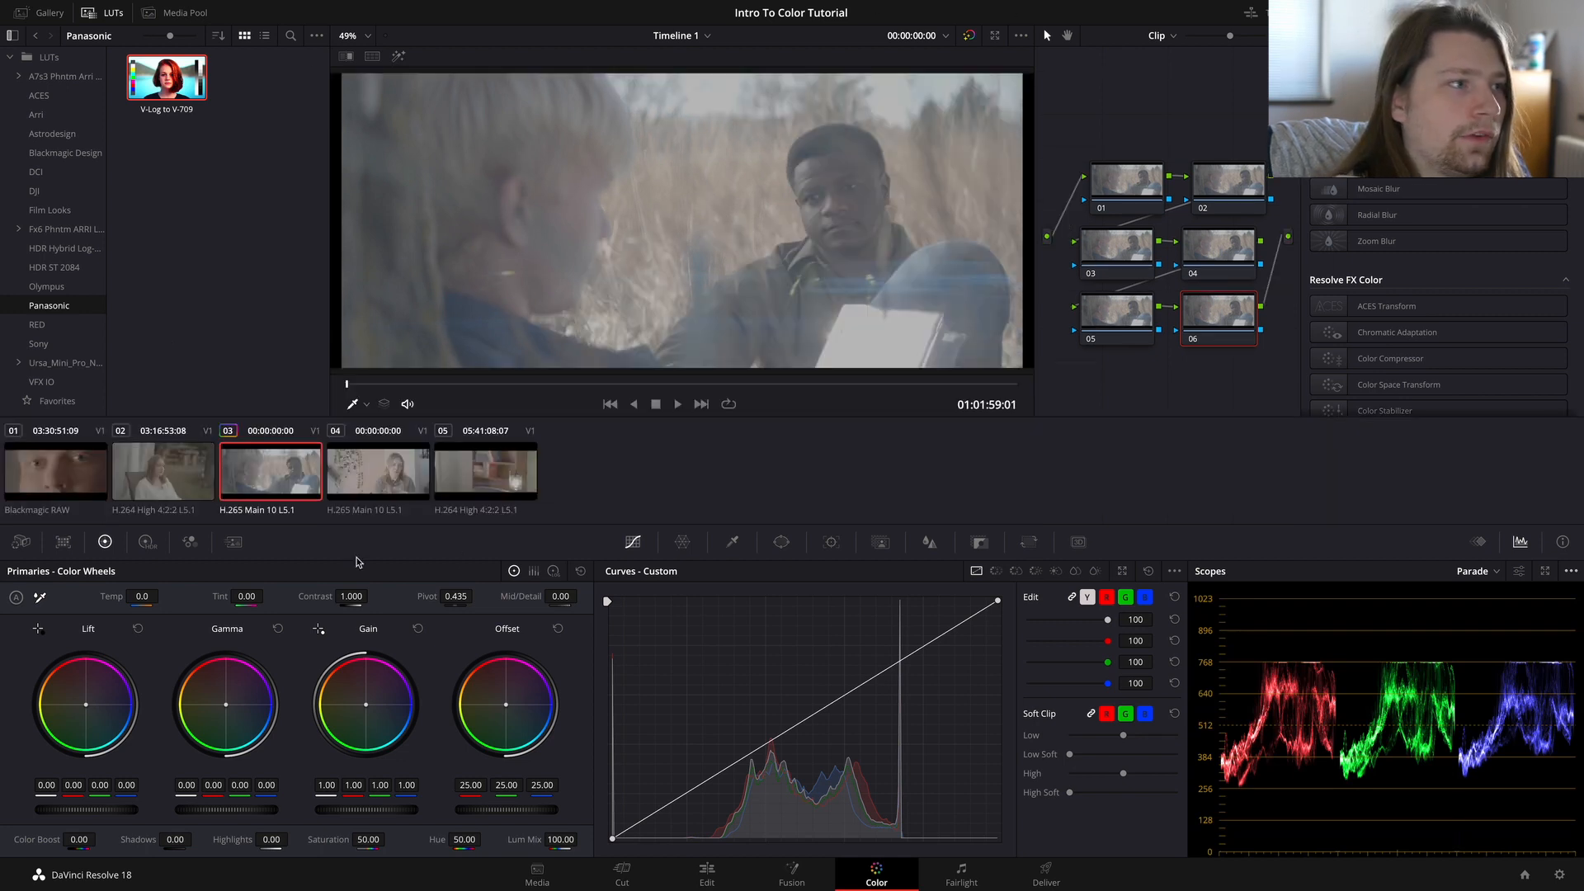
# Step: Apply the Neutral A7s3 LUT from the A7s3 Phantom SLog3 folder to the node of clip 02, viewed around its middle
pyautogui.click(193, 493)
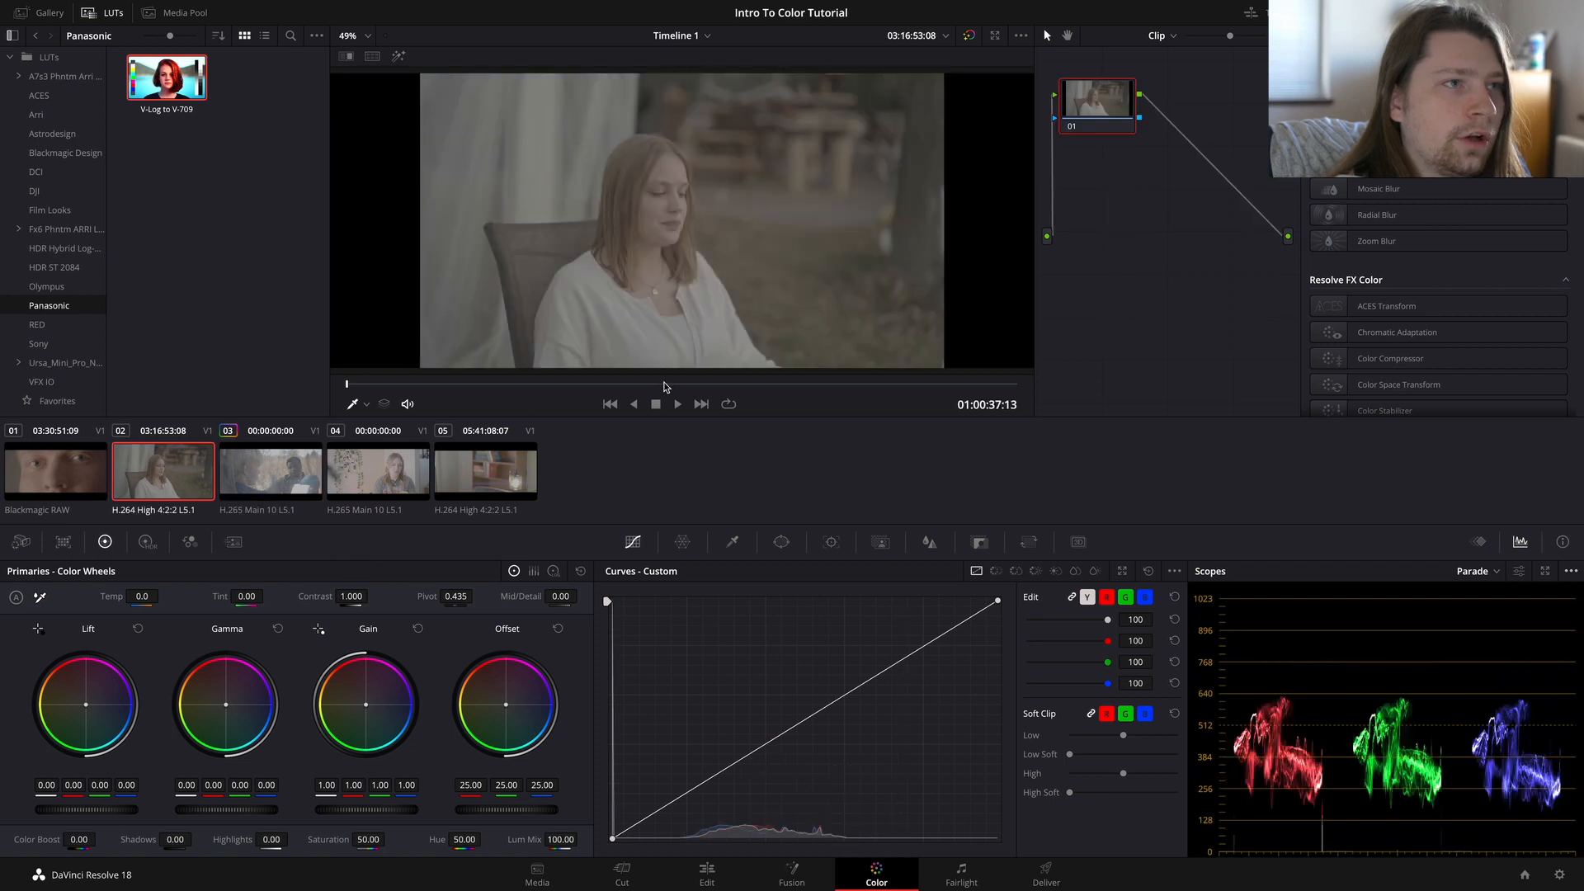
pyautogui.click(674, 383)
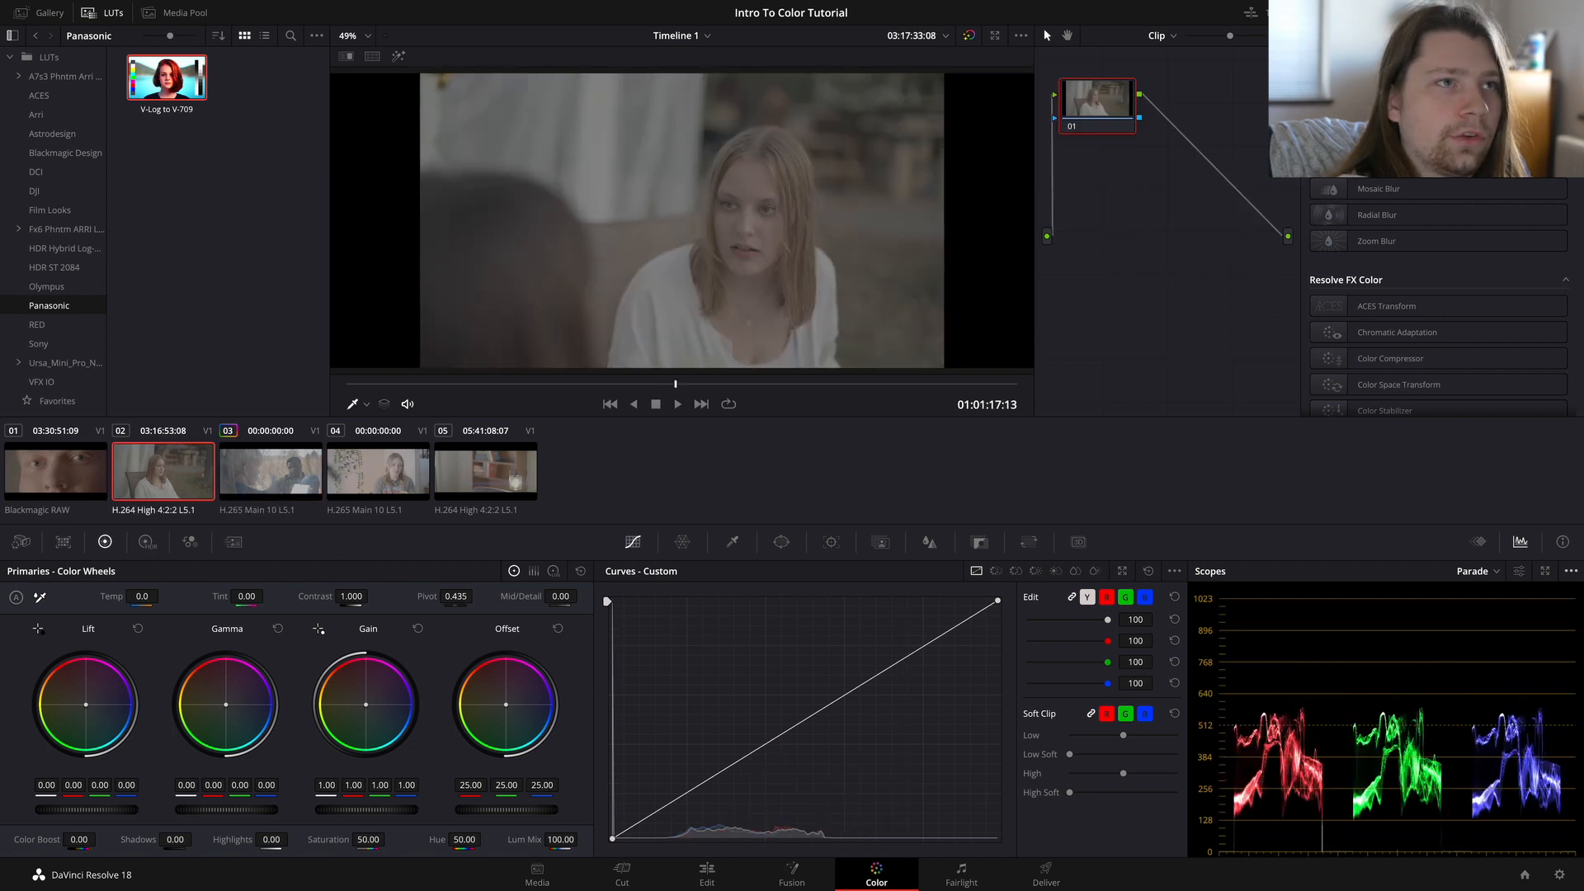
pyautogui.click(64, 77)
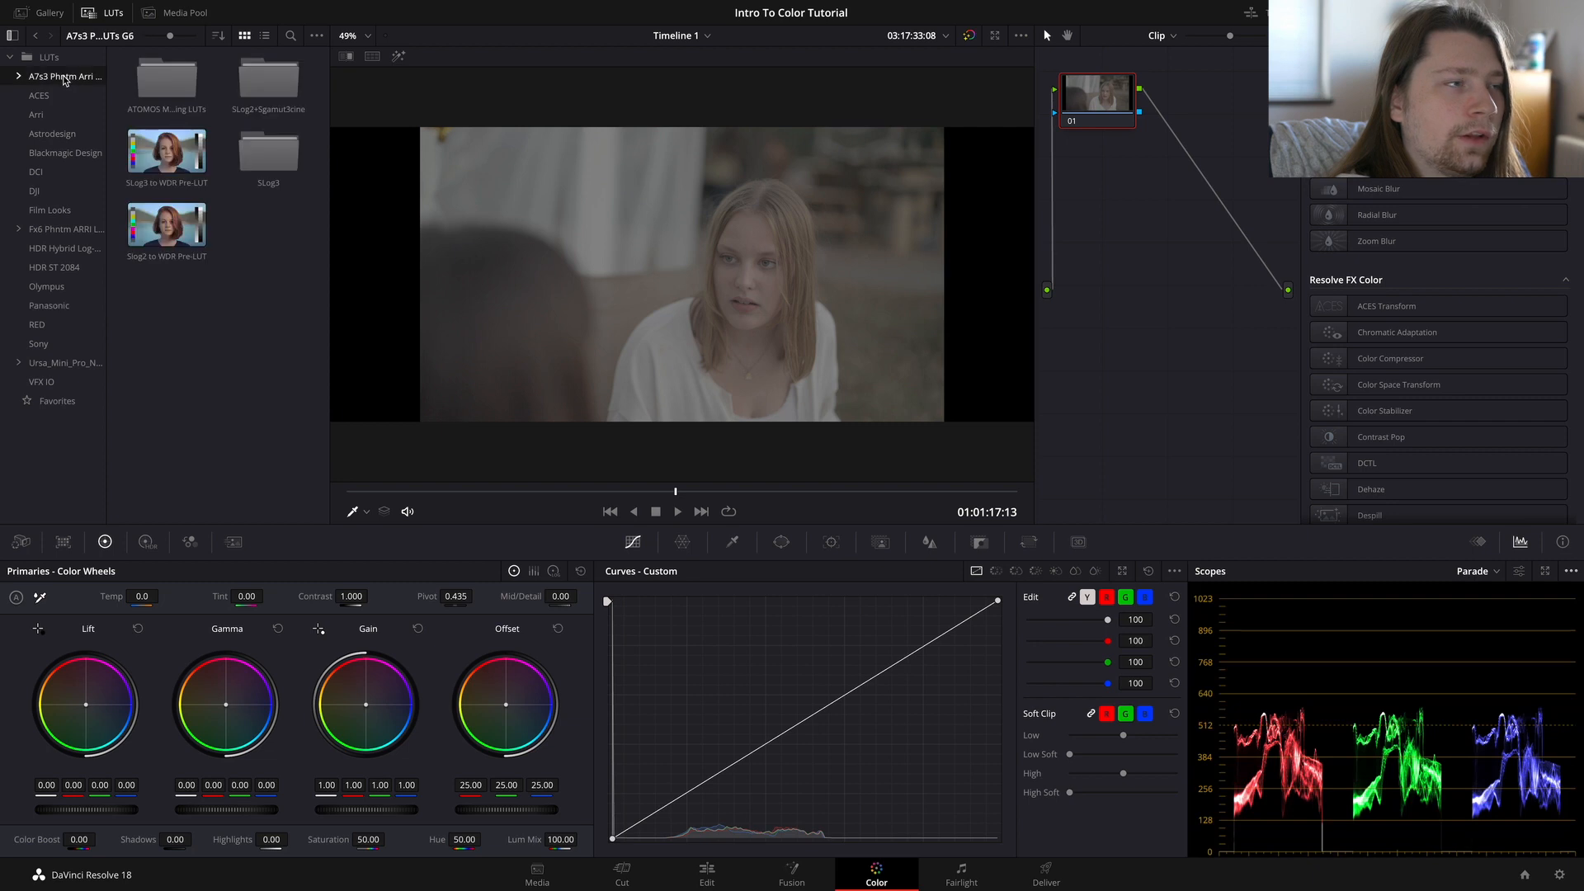
pyautogui.doubleClick(273, 164)
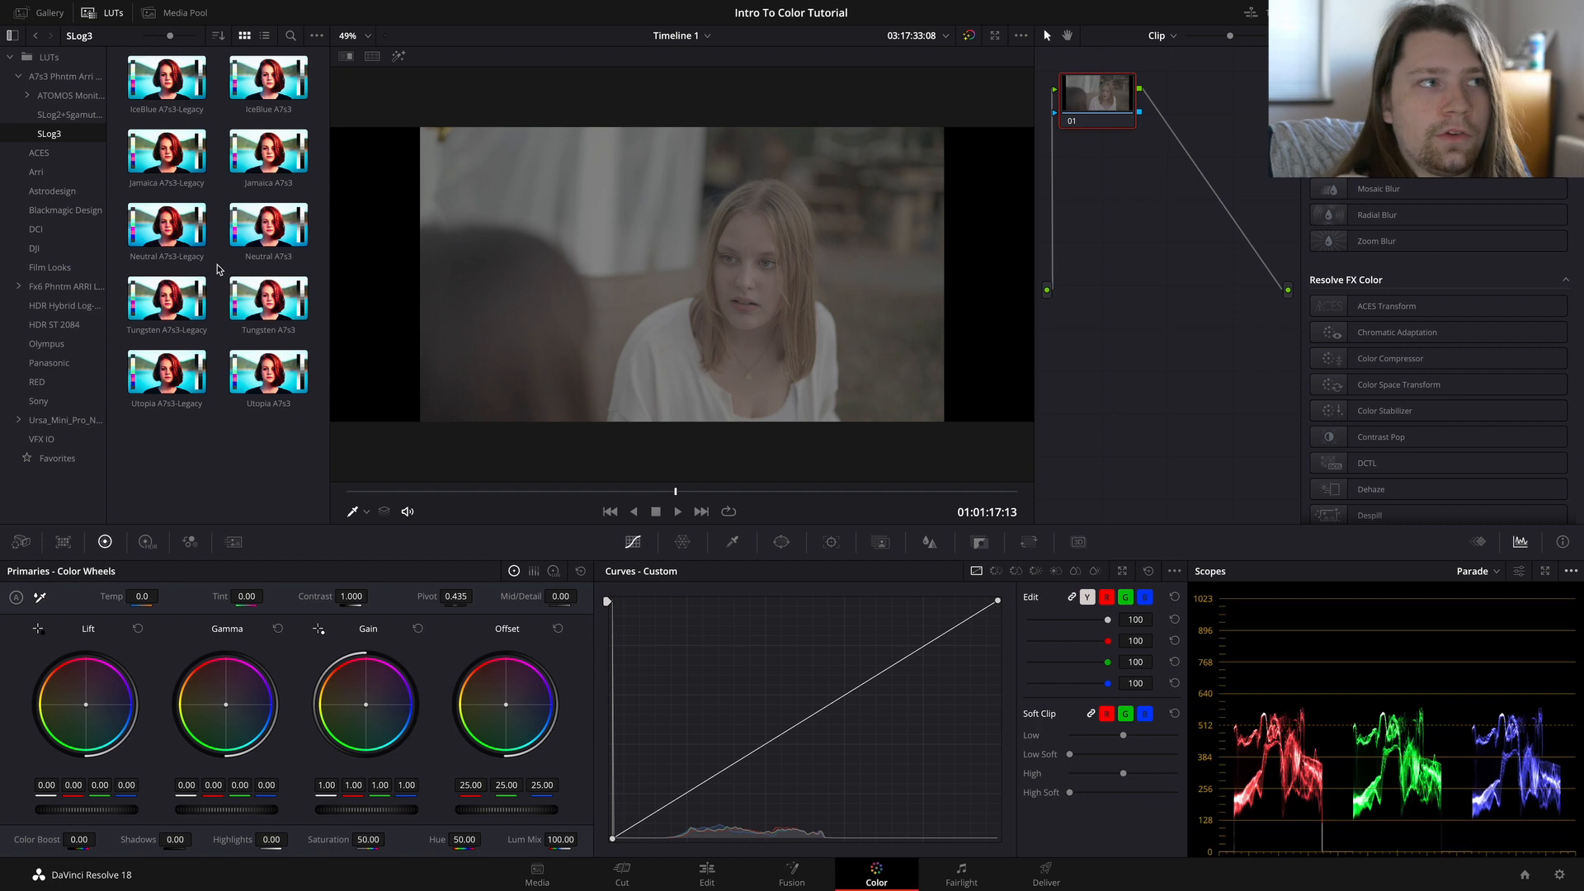
pyautogui.rightClick(257, 233)
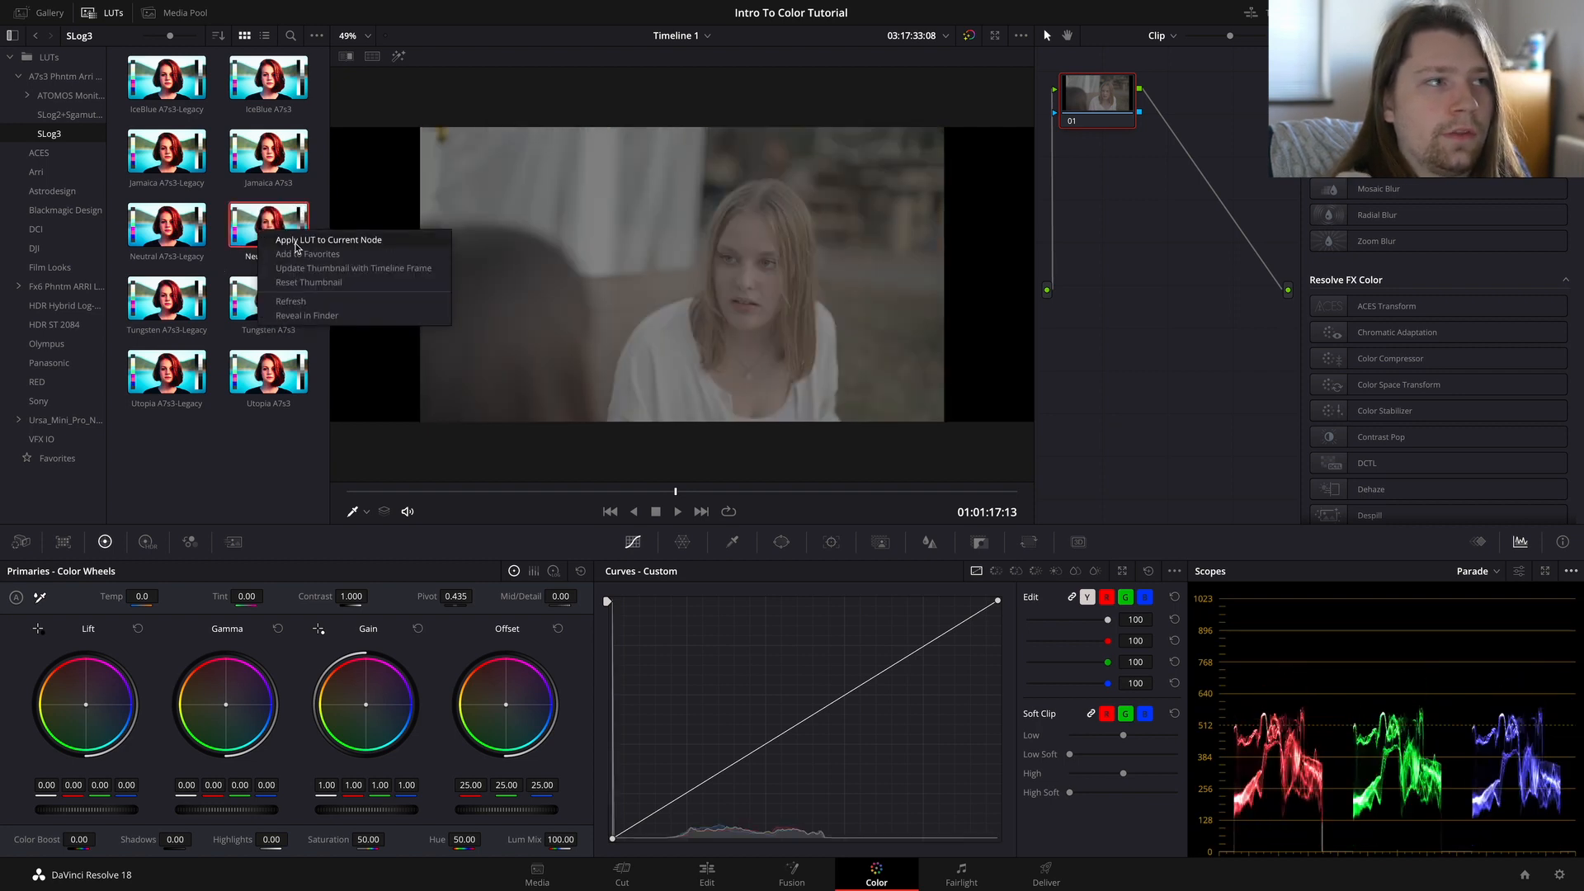
pyautogui.click(297, 240)
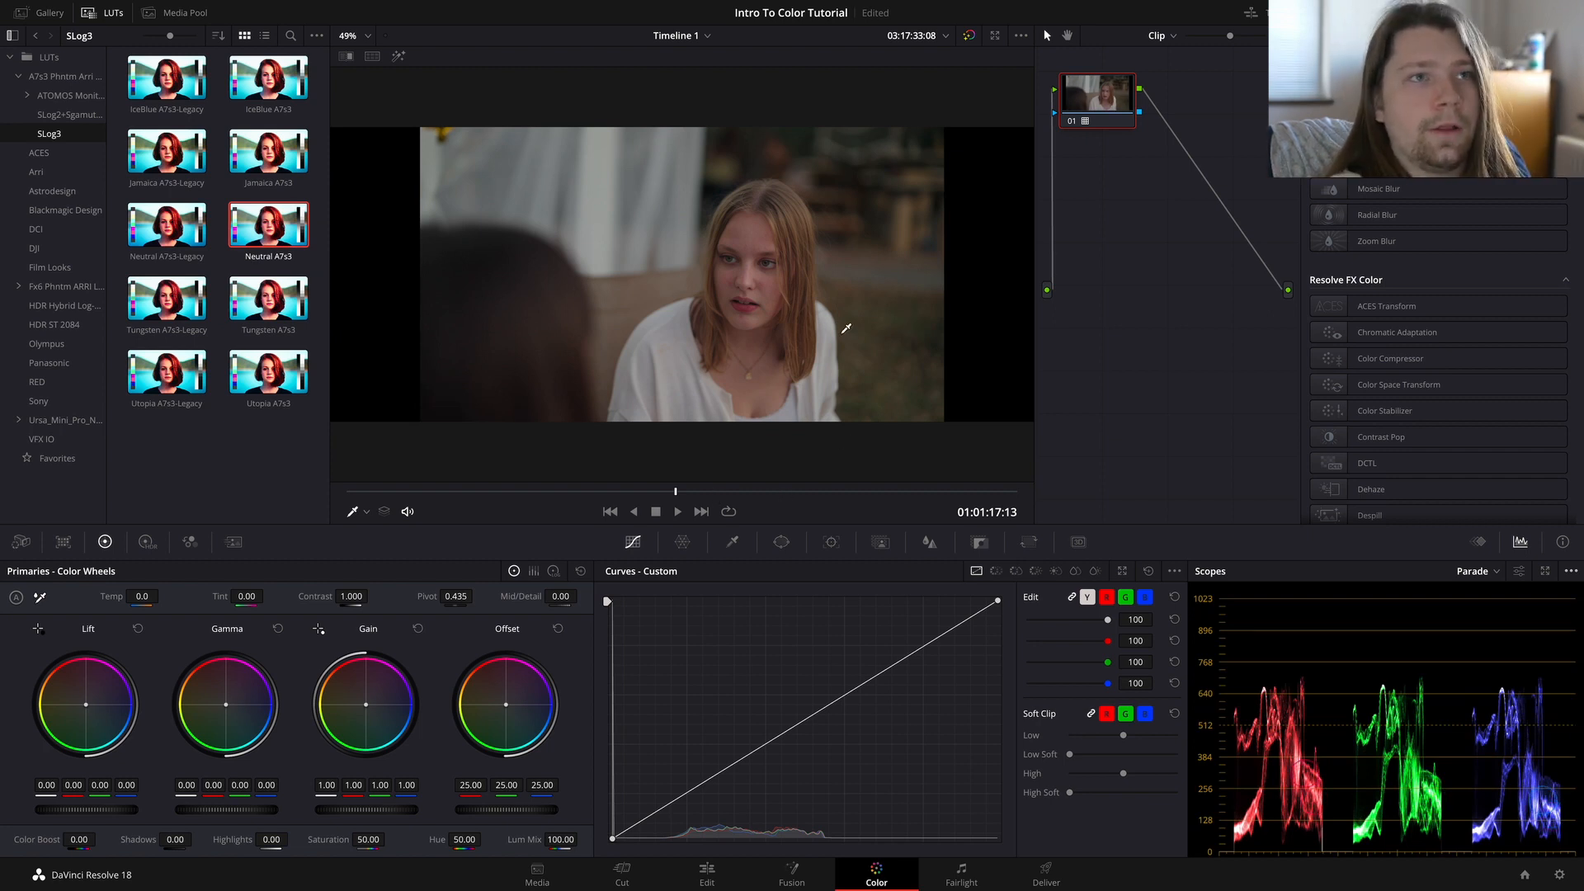
# Step: Reset the node grade on clip 02 to remove the LUT, and return to the LUT library's root folder
pyautogui.rightClick(1133, 119)
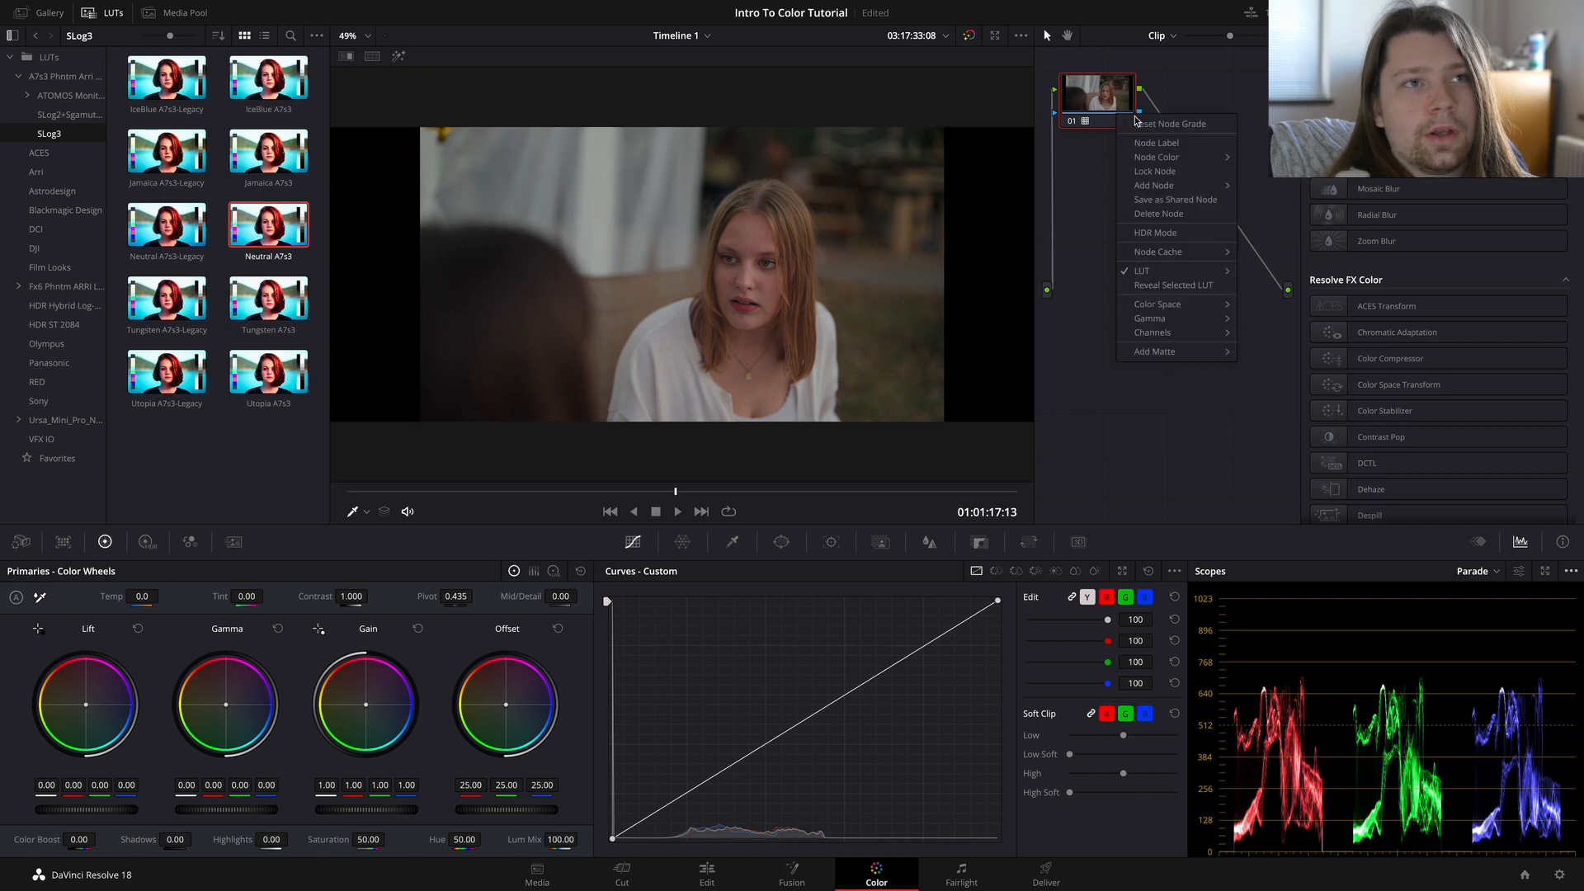
pyautogui.click(1151, 124)
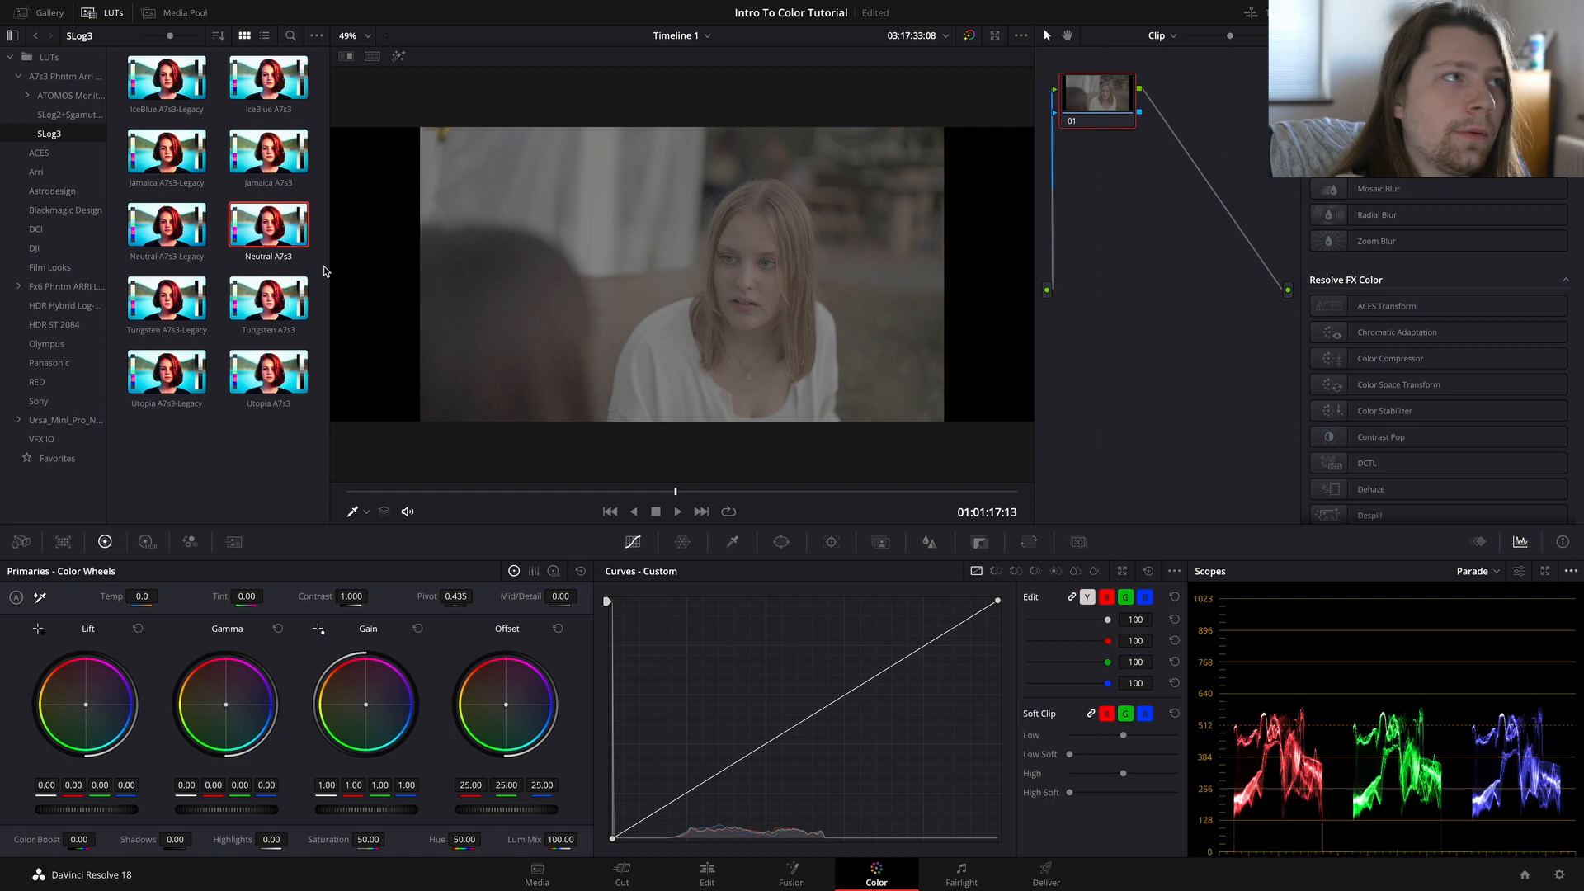
pyautogui.click(71, 65)
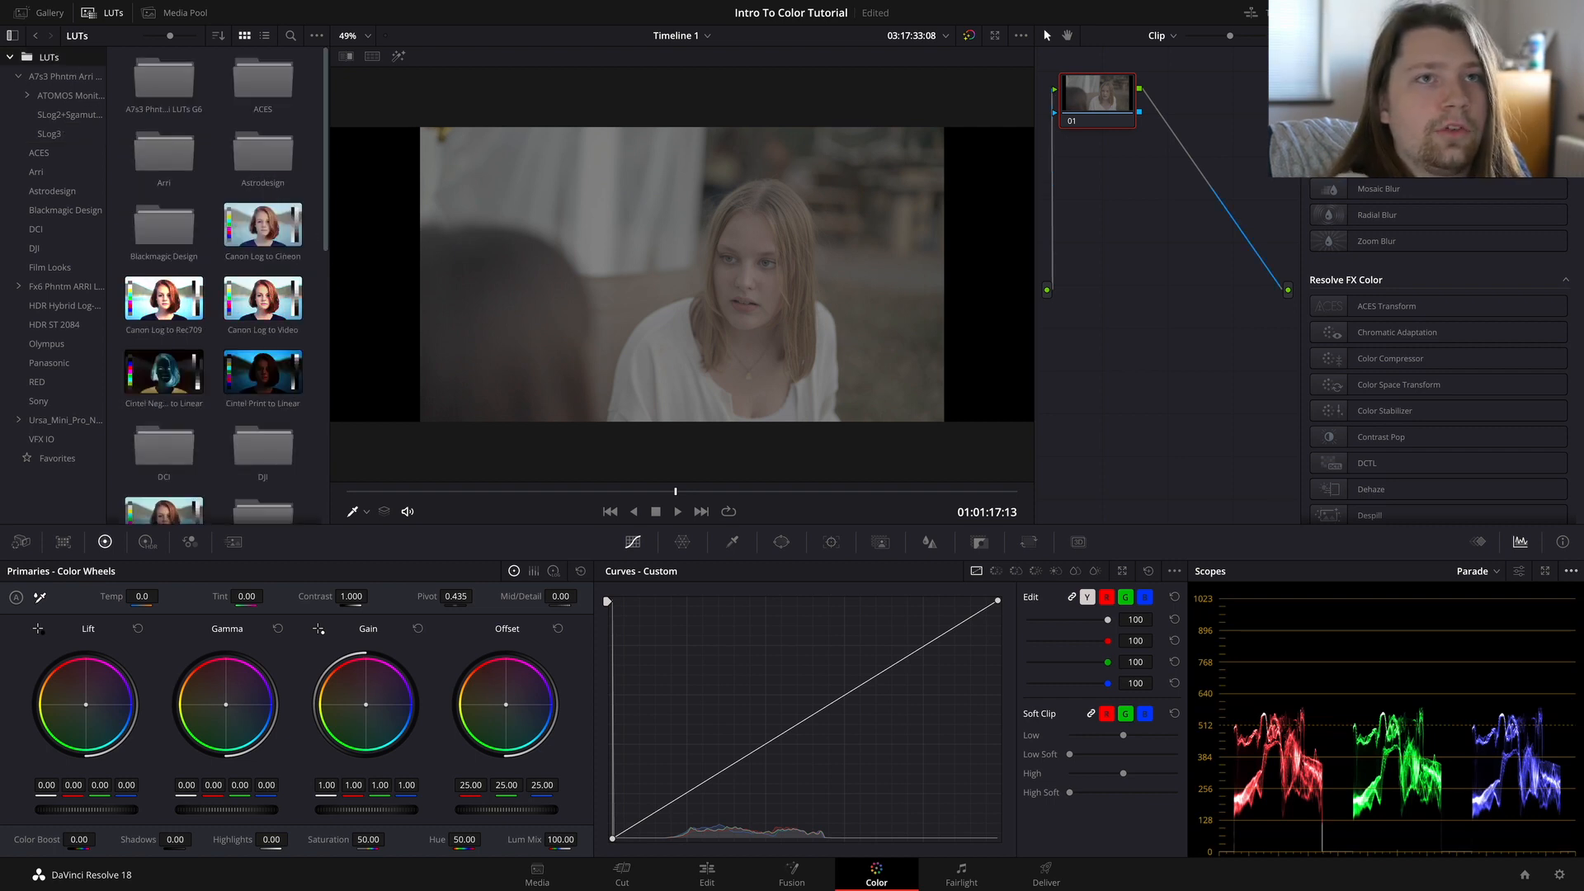
# Step: Return to clip 03, hide the clip thumbnails, and close the LUT browser
pyautogui.click(1346, 12)
pyautogui.click(305, 485)
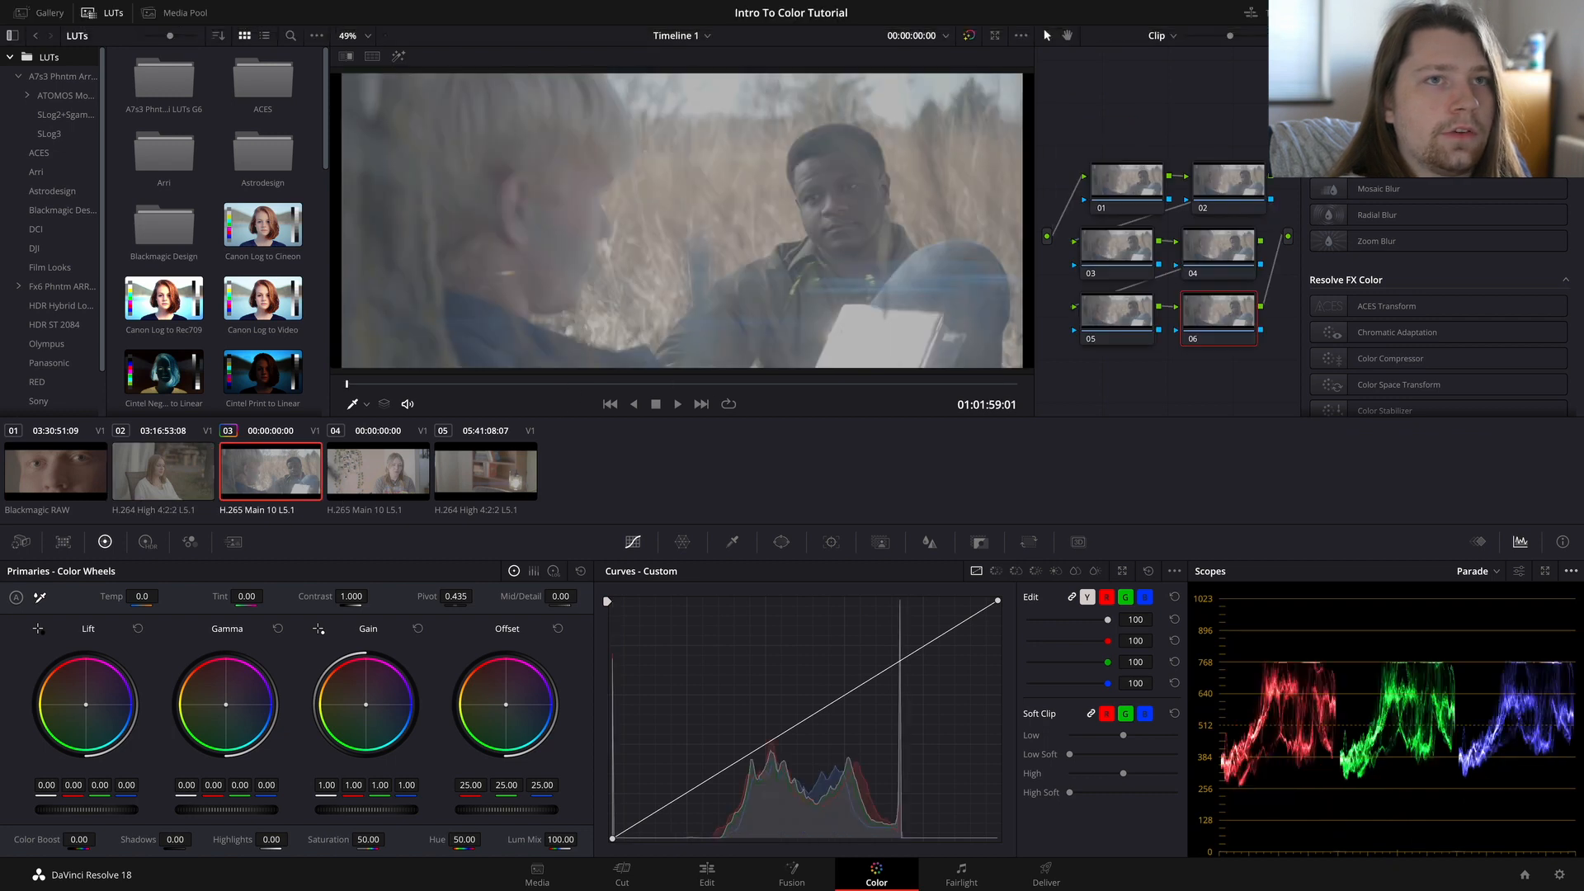
pyautogui.click(1346, 12)
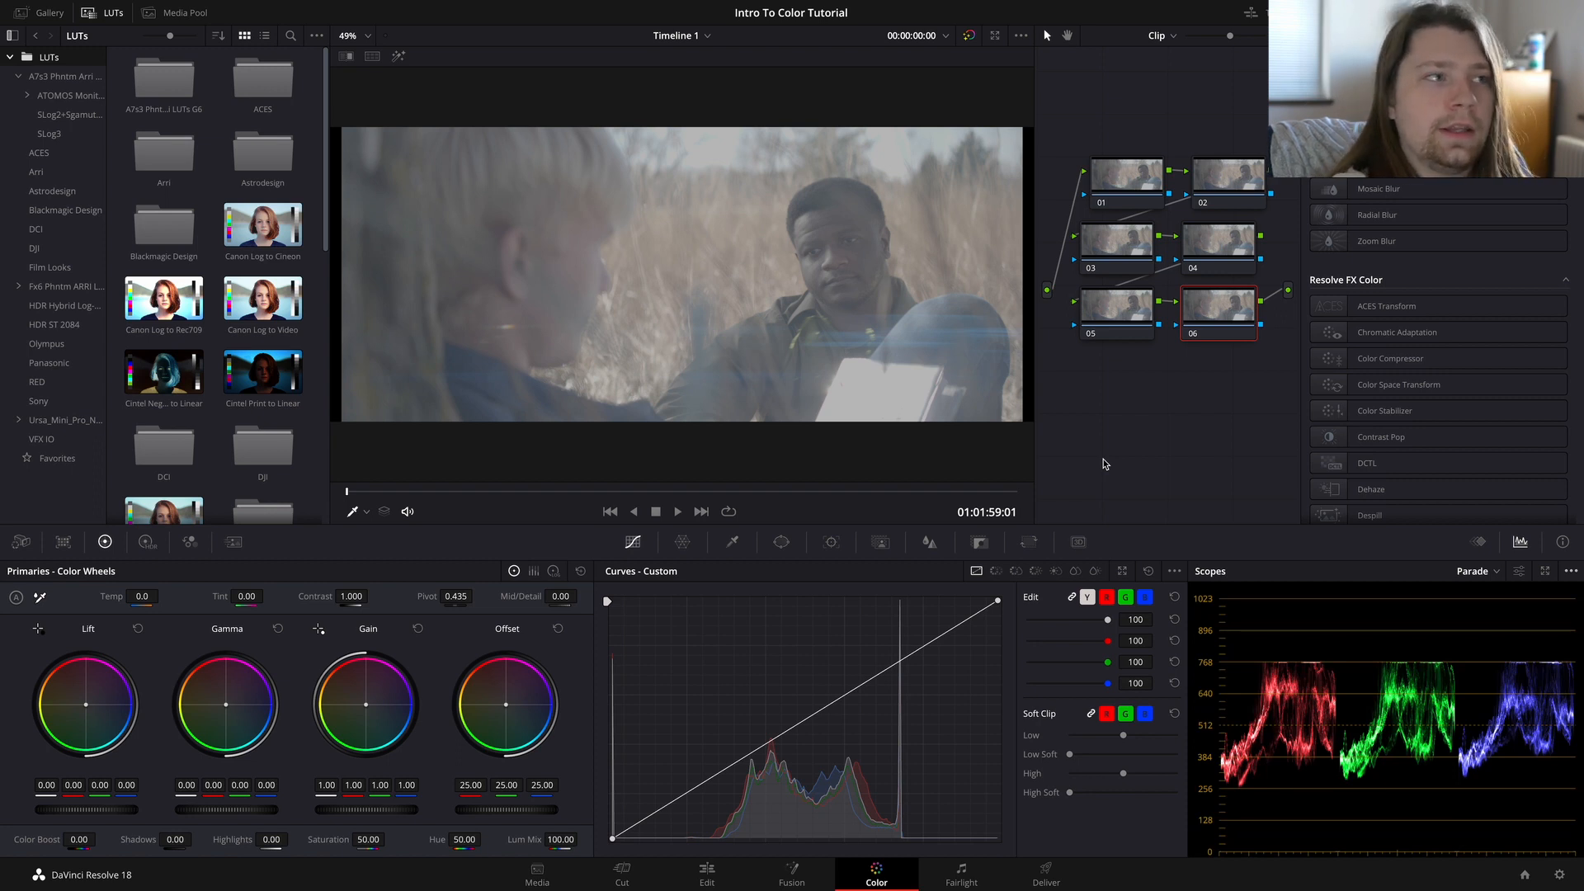
pyautogui.click(97, 12)
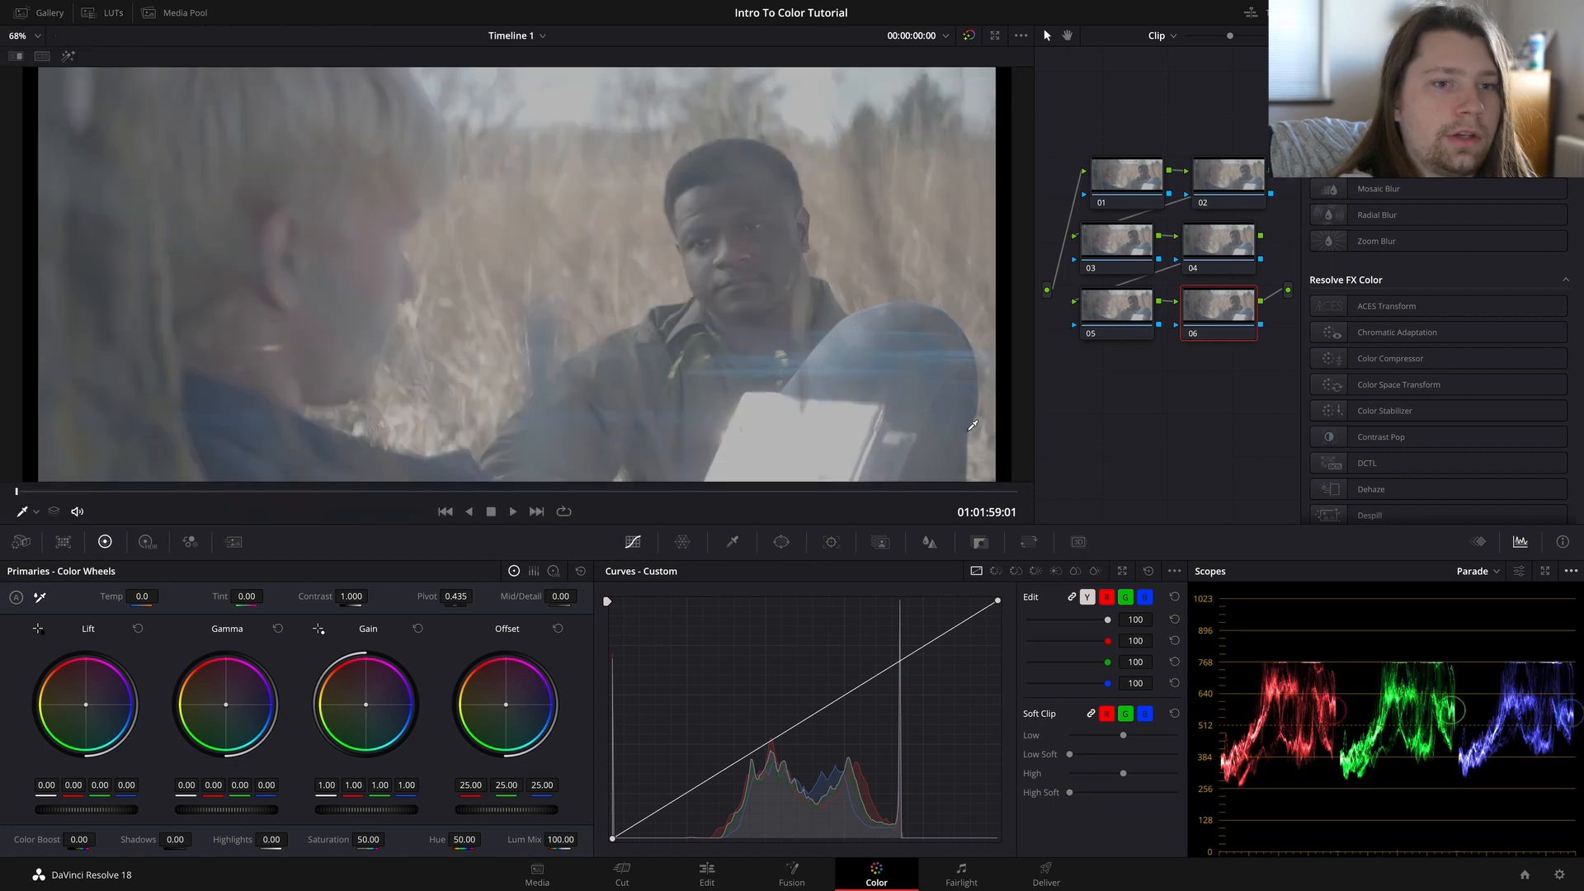
# Step: Set the project's color science to DaVinci YRGB Color Managed and turn off automatic color management
pyautogui.click(1559, 877)
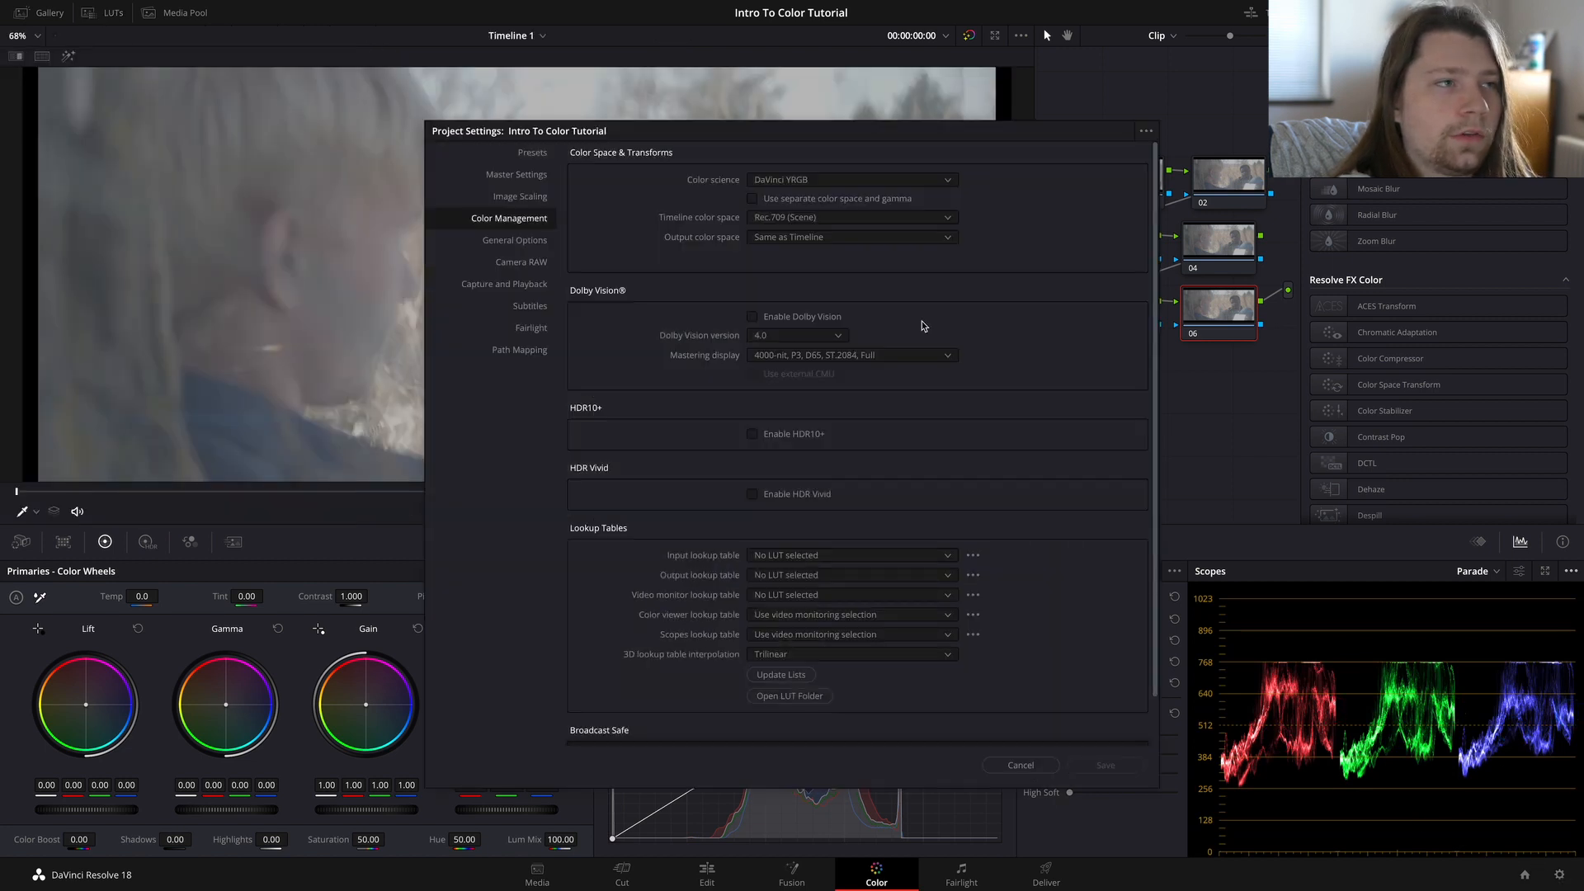
pyautogui.click(528, 175)
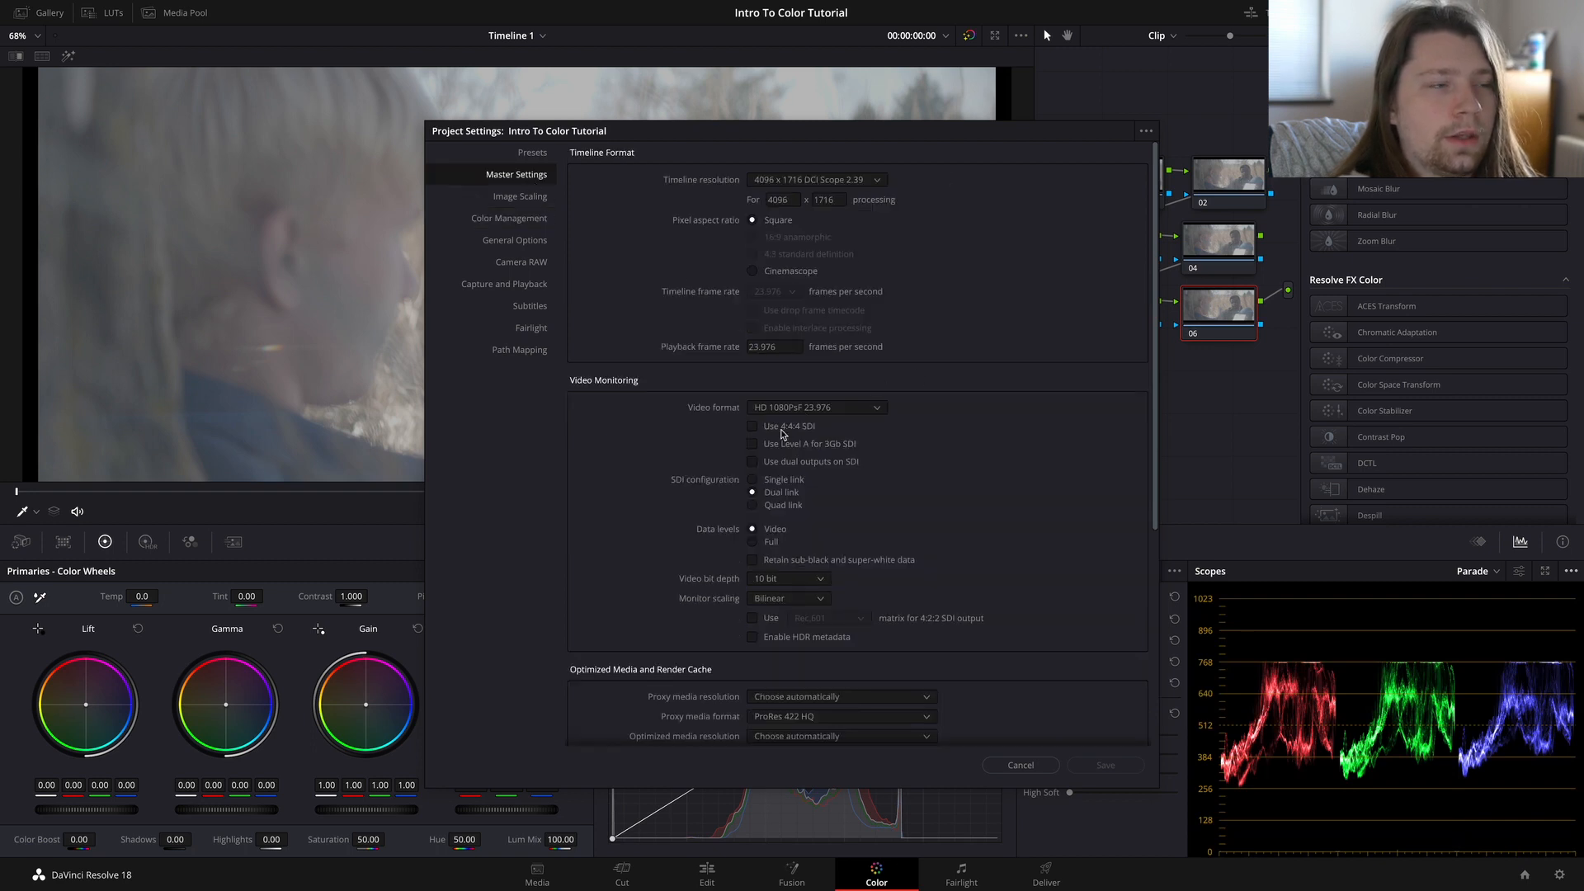
pyautogui.click(529, 221)
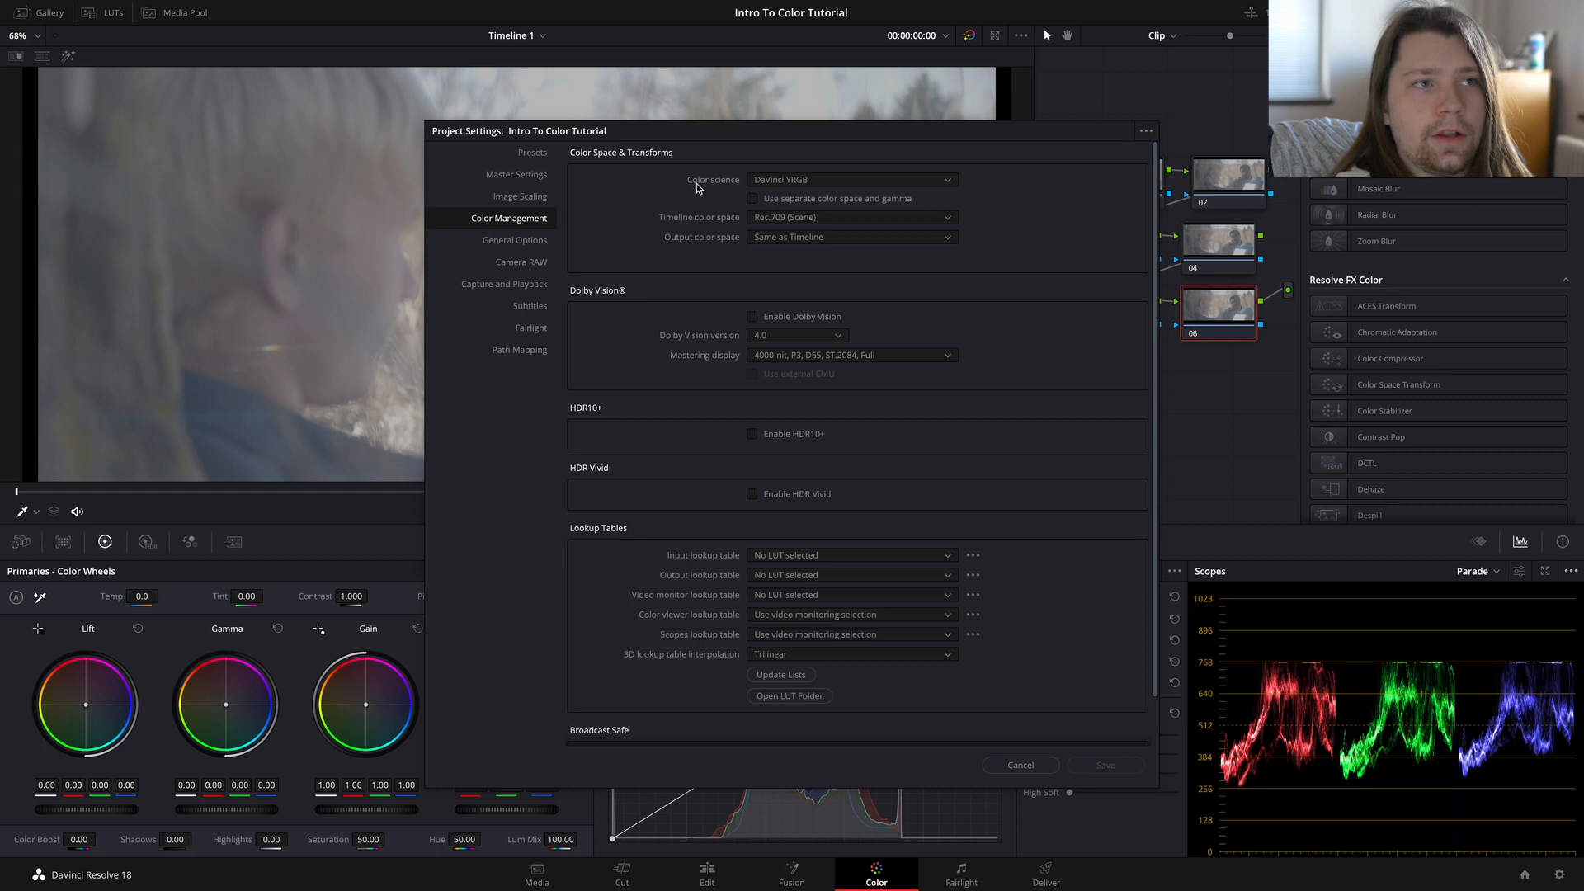
pyautogui.click(832, 181)
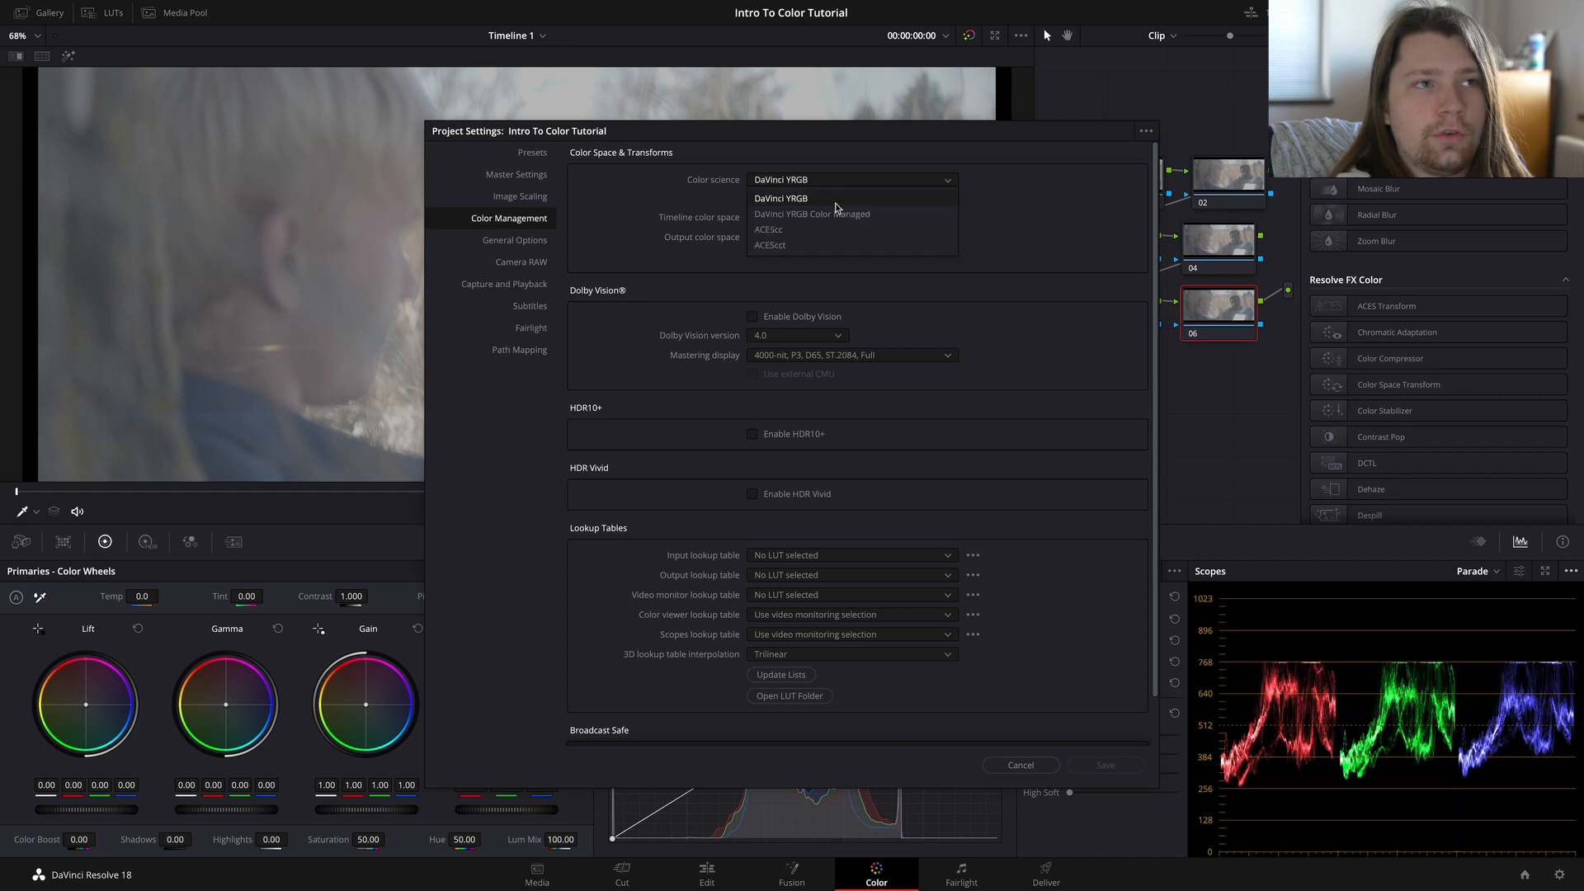
pyautogui.click(811, 215)
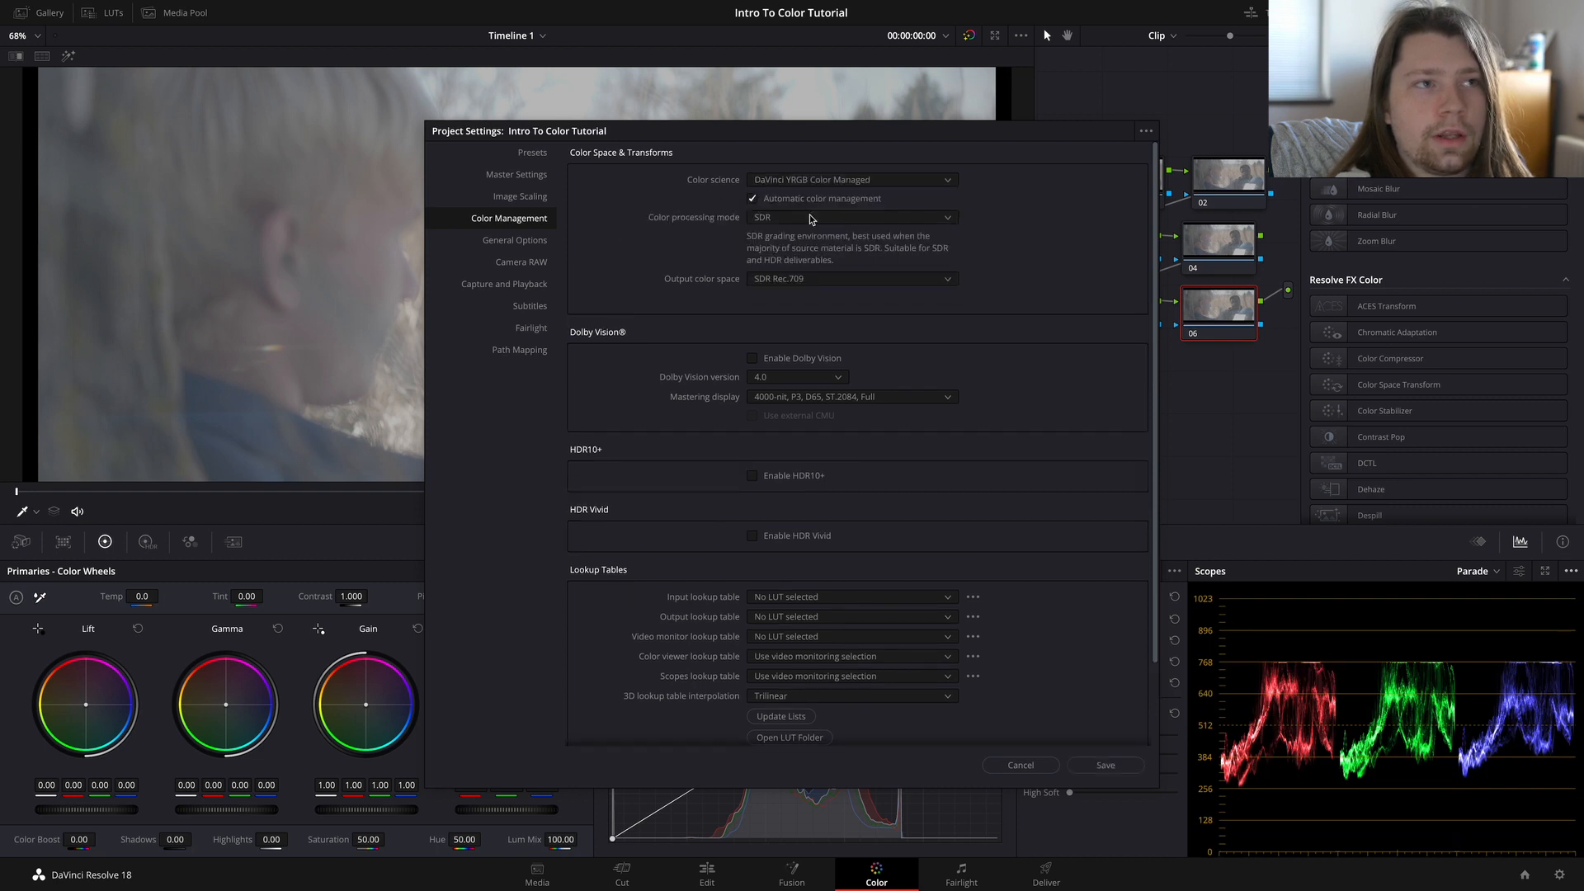
pyautogui.click(752, 200)
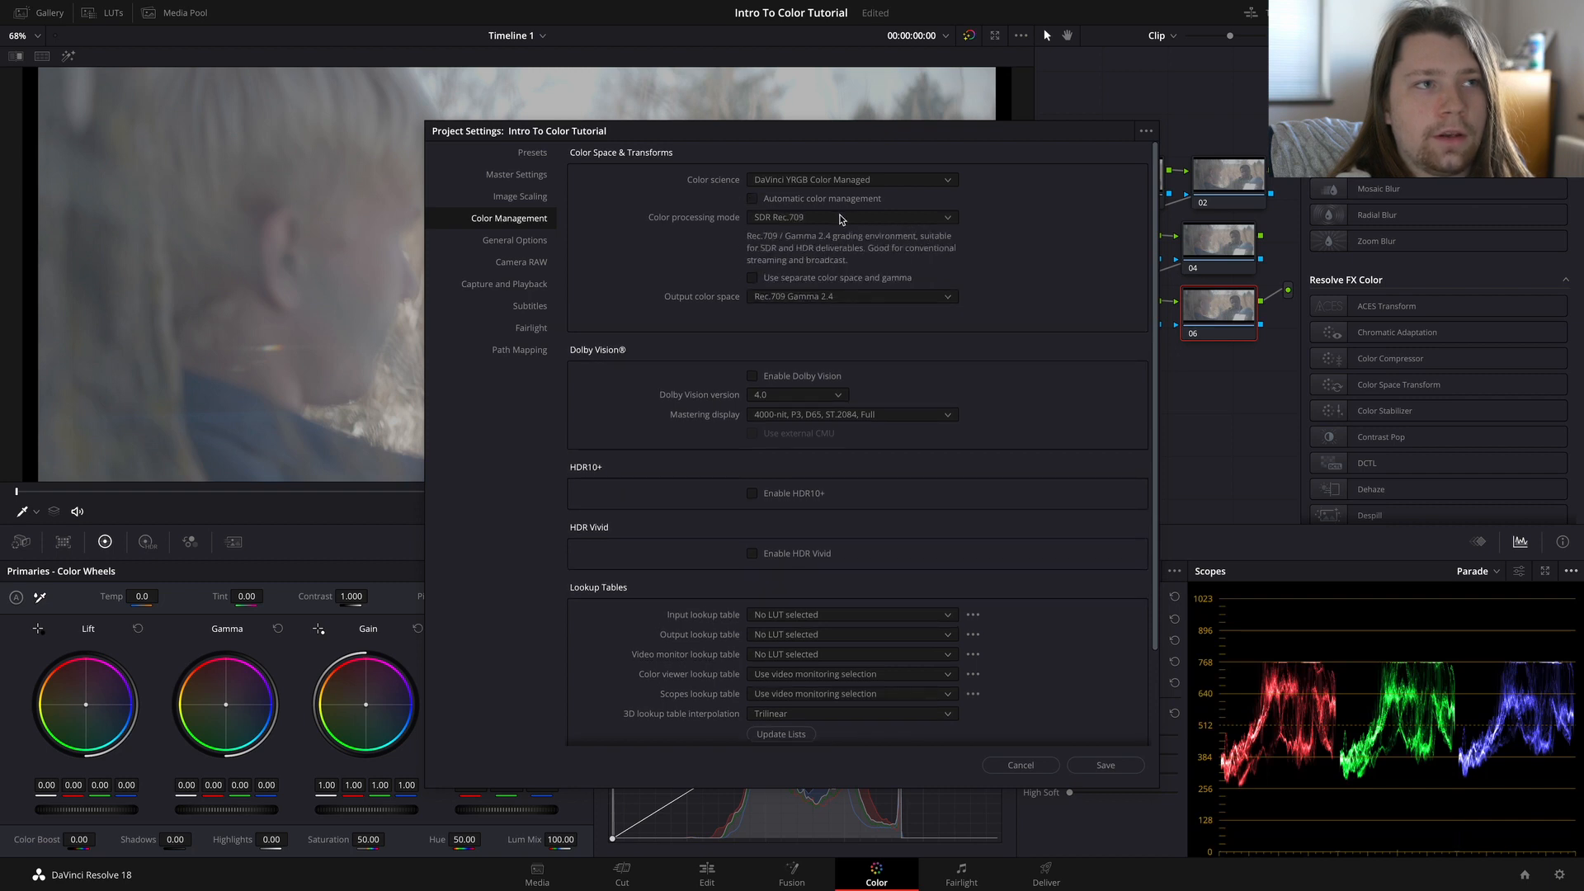
# Step: Set the color processing mode to HDR DaVinci Wide Gamut Intermediate and save the project settings
pyautogui.click(901, 218)
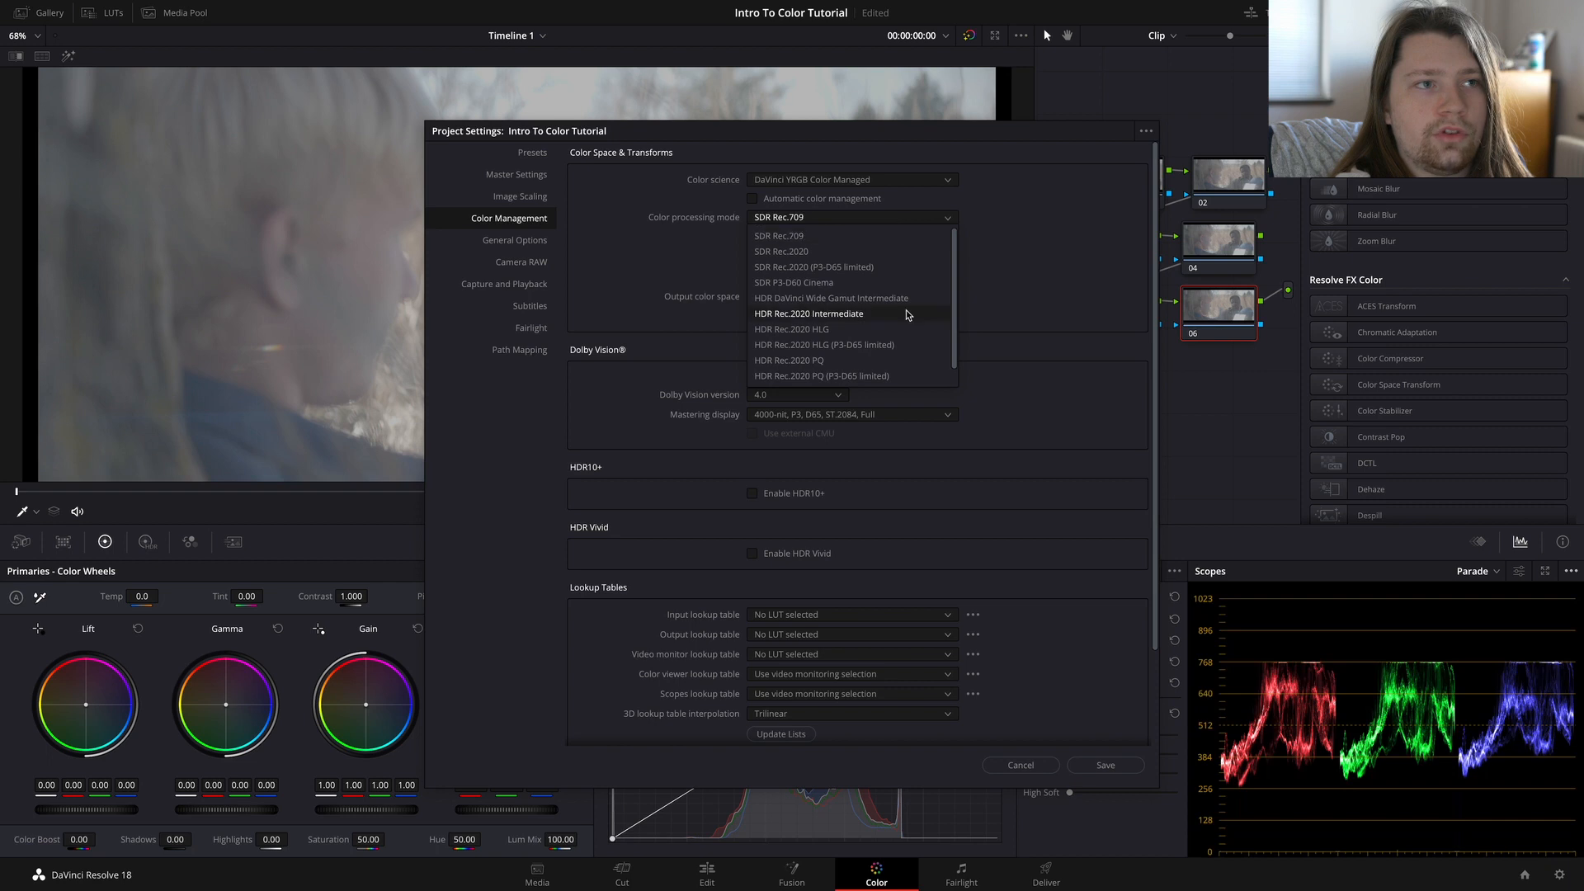
pyautogui.click(850, 299)
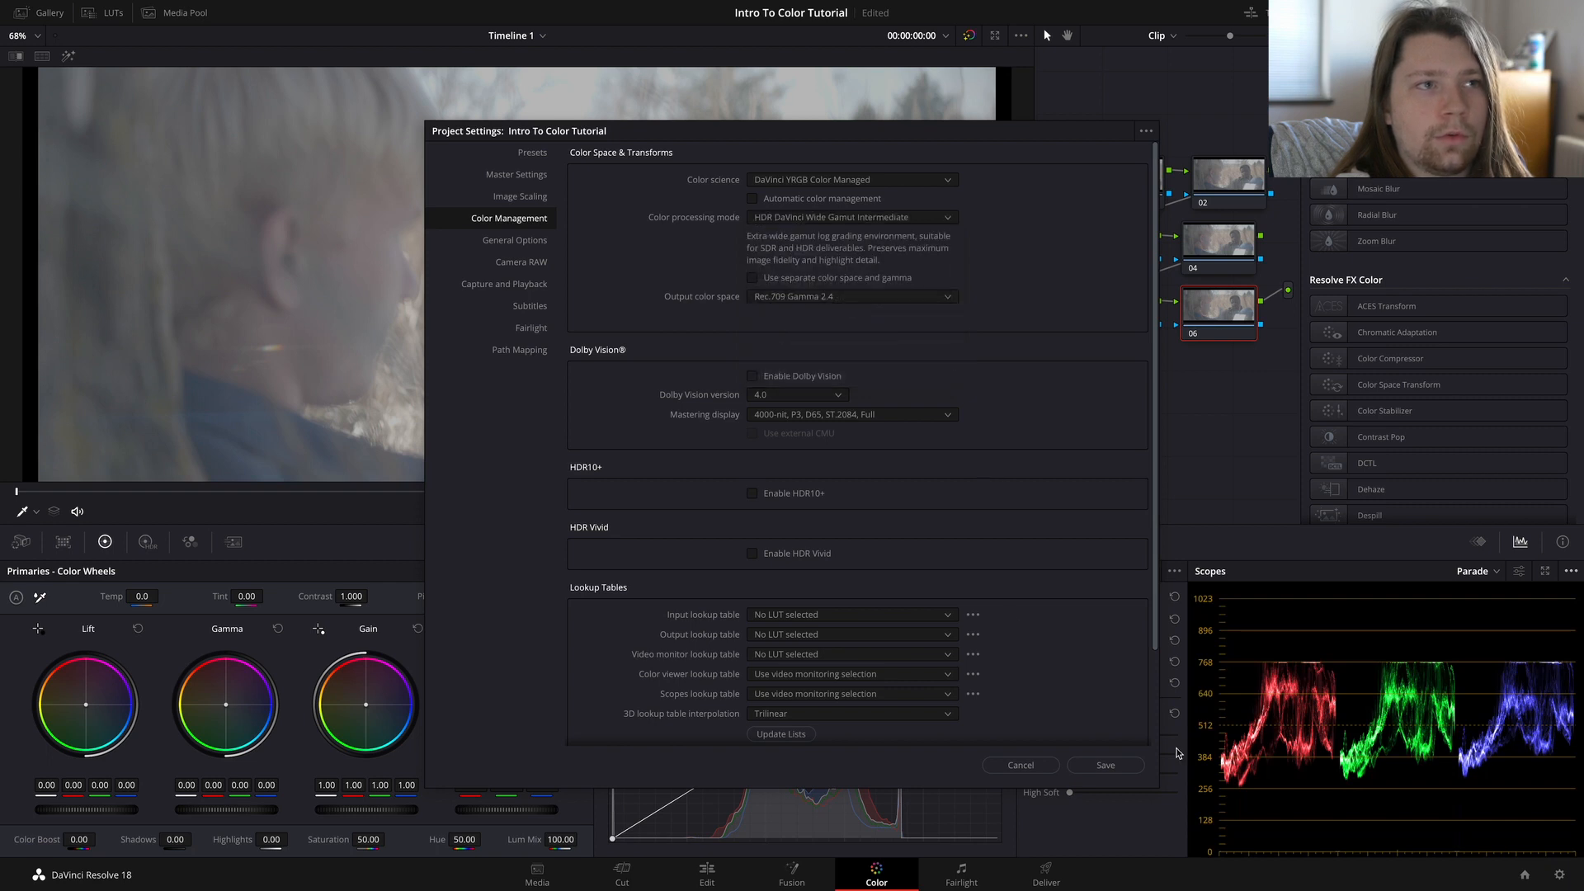
pyautogui.click(1104, 764)
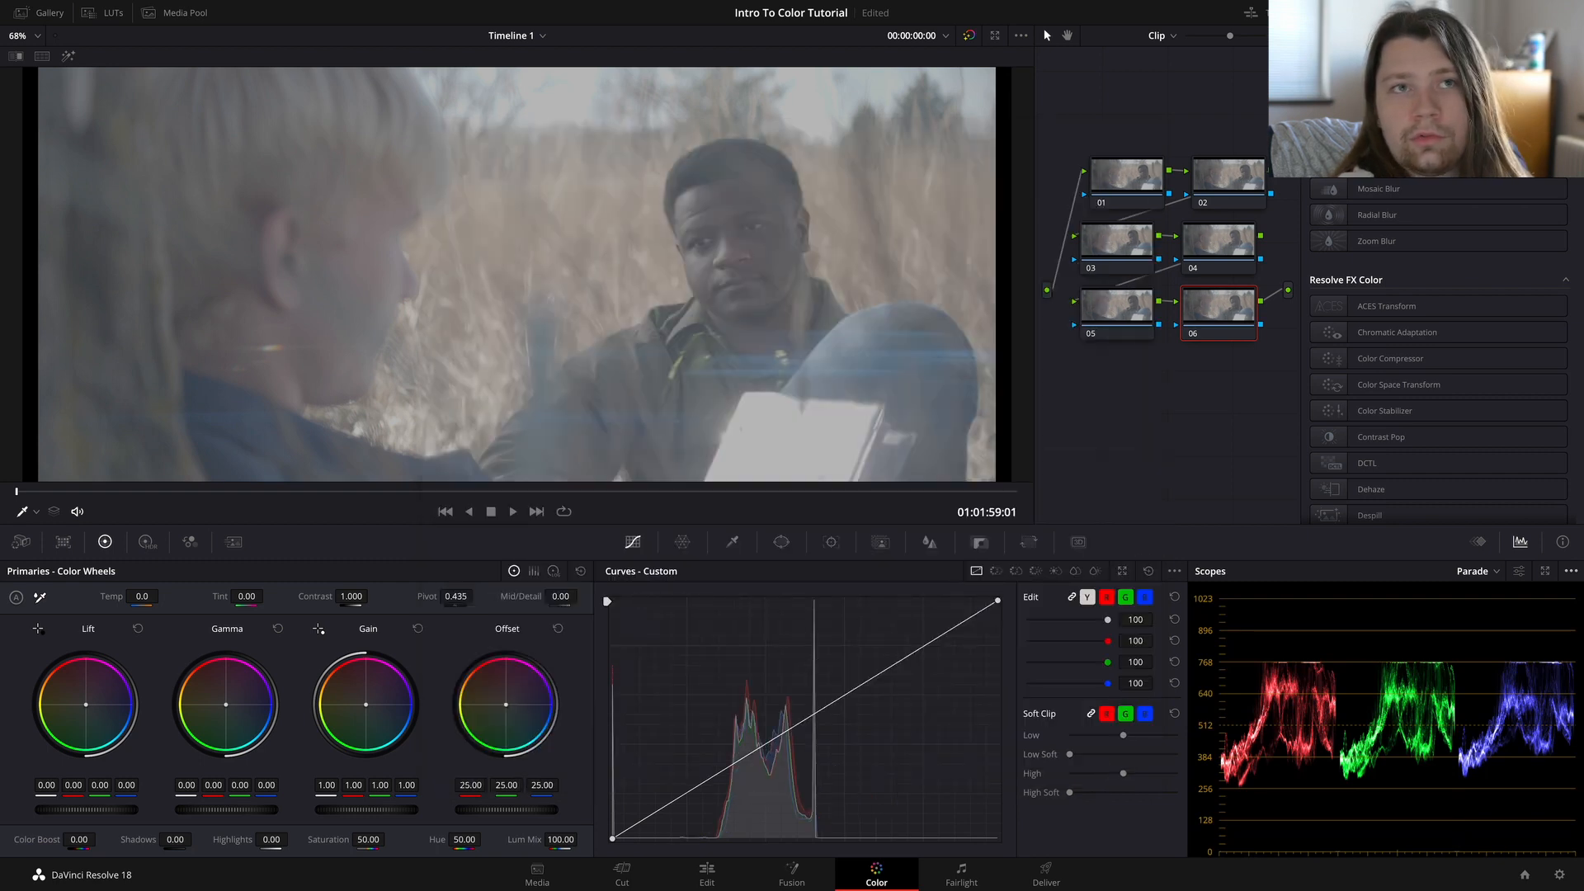
# Step: Show the clip thumbnails and set the input color space of clip 03 to Panasonic V-Gamut/V-Log
pyautogui.click(1346, 12)
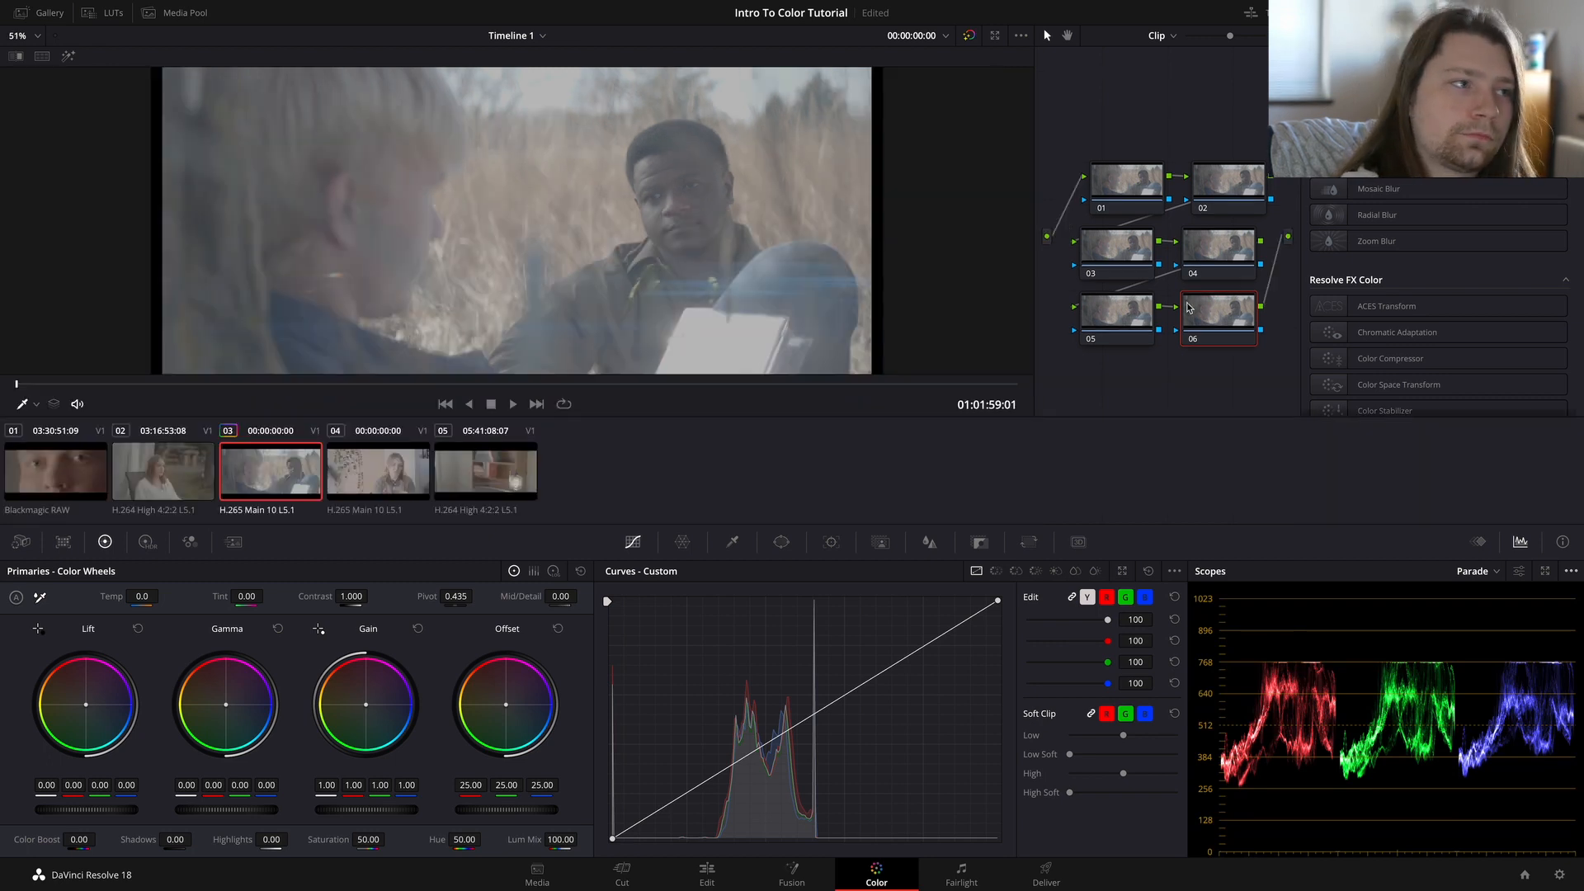
pyautogui.rightClick(280, 482)
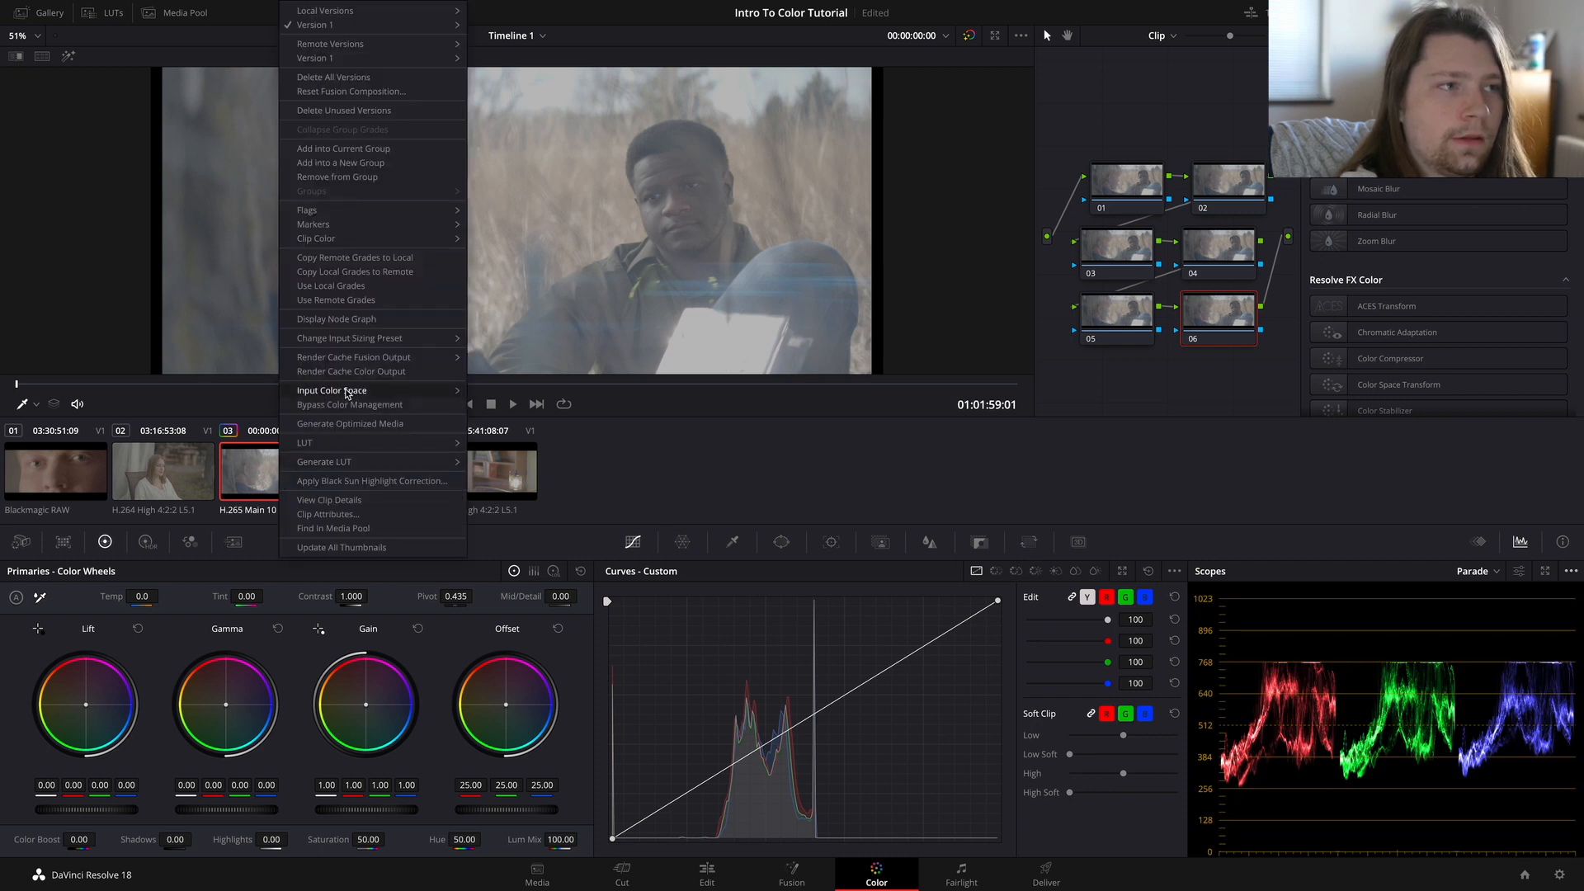
pyautogui.moveTo(347, 393)
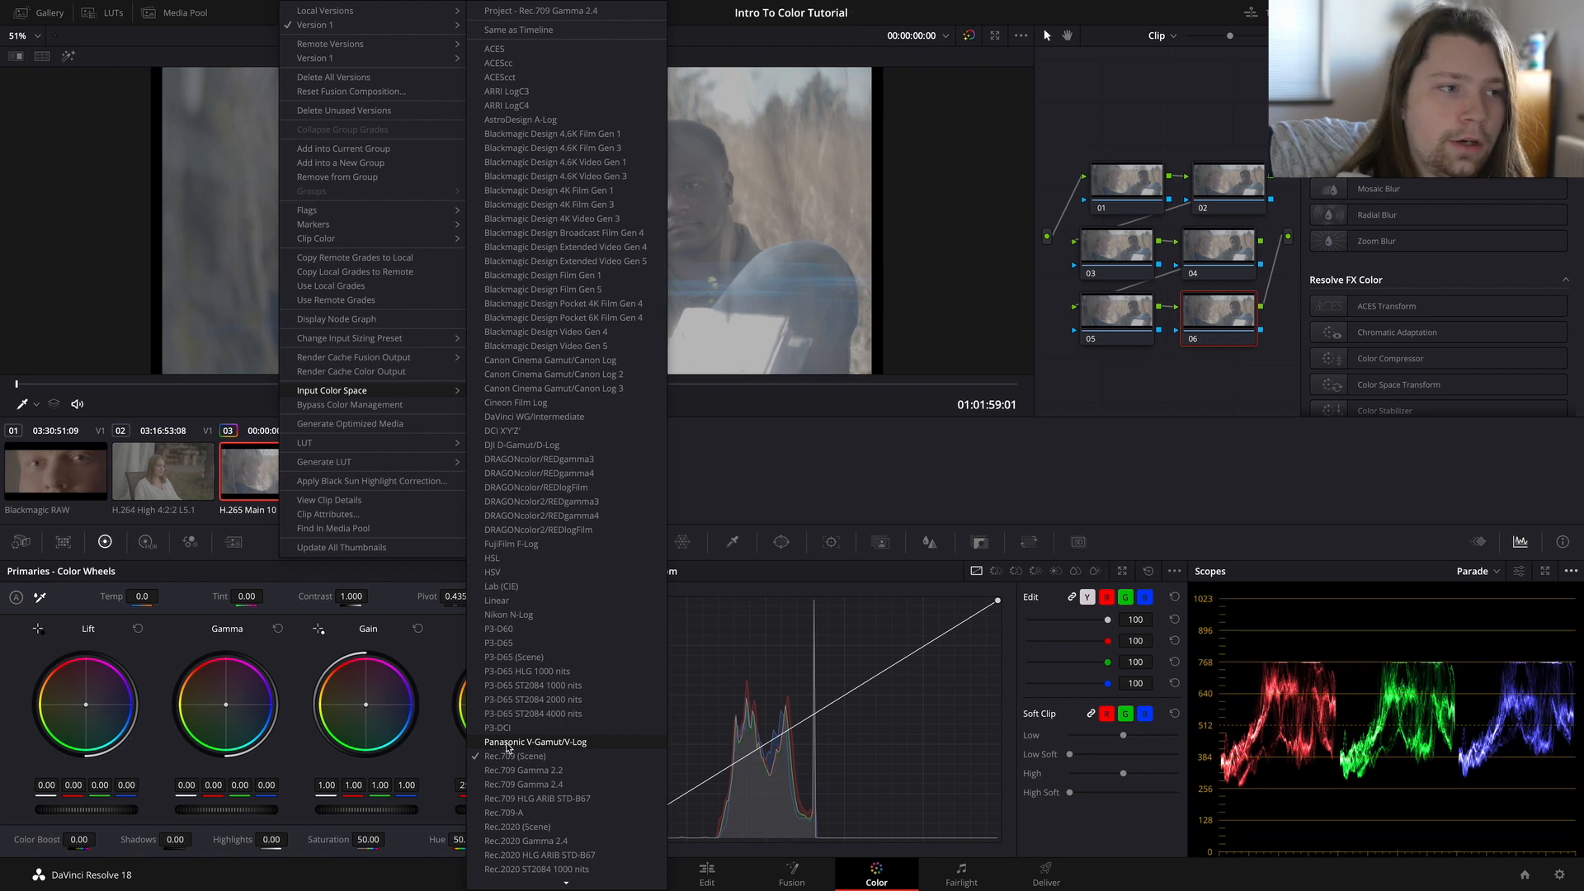
pyautogui.click(507, 743)
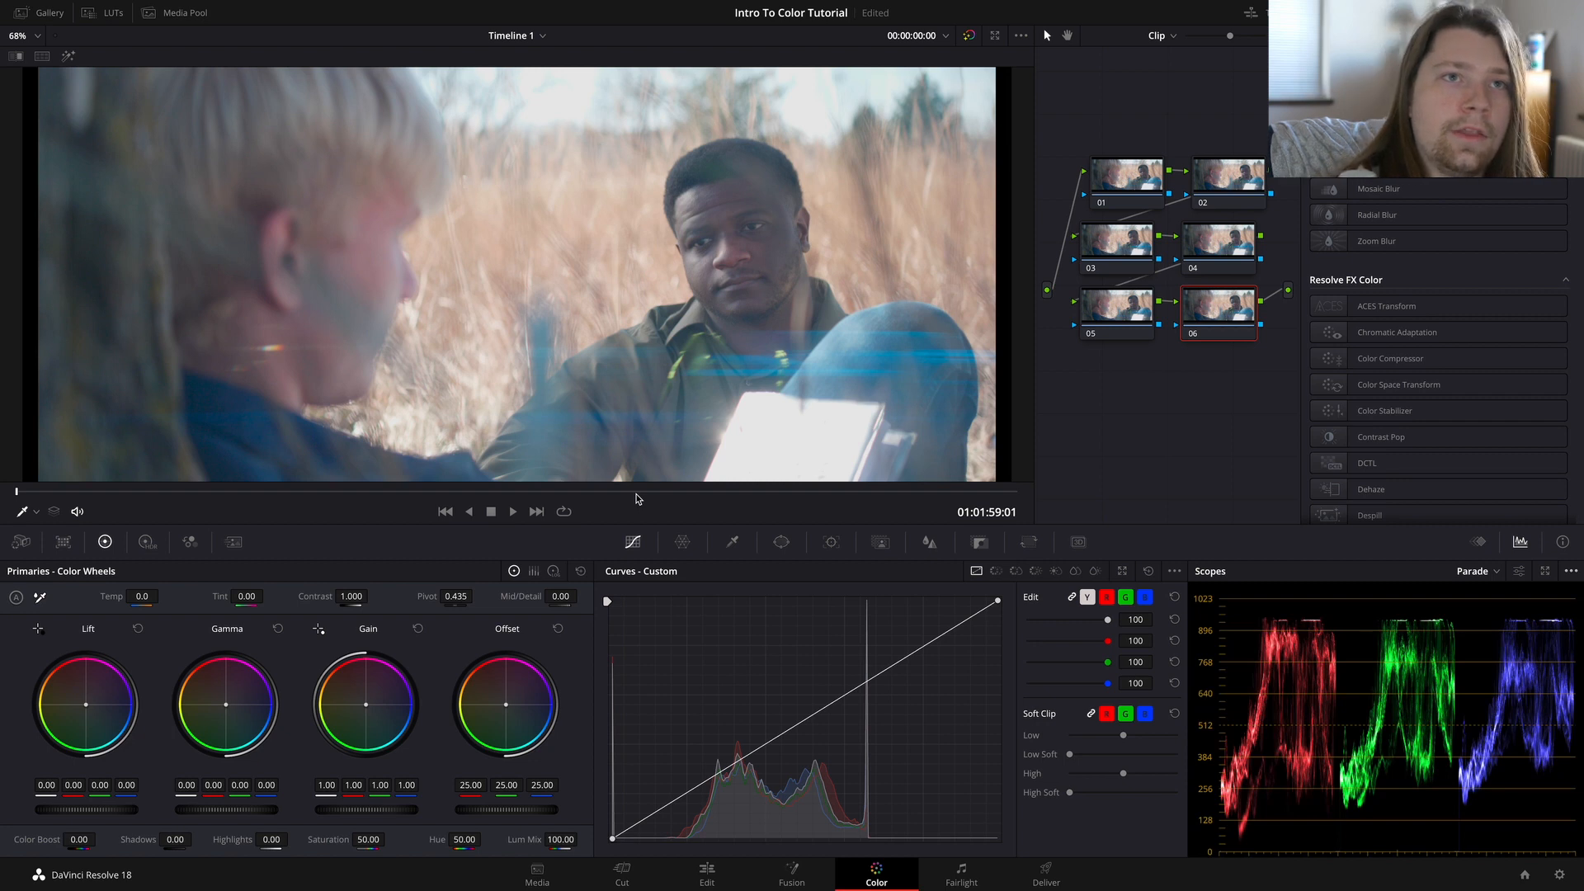
# Step: Set the input color space of clip 02 to S-Gamut3.Cine/S-Log3
pyautogui.click(1346, 13)
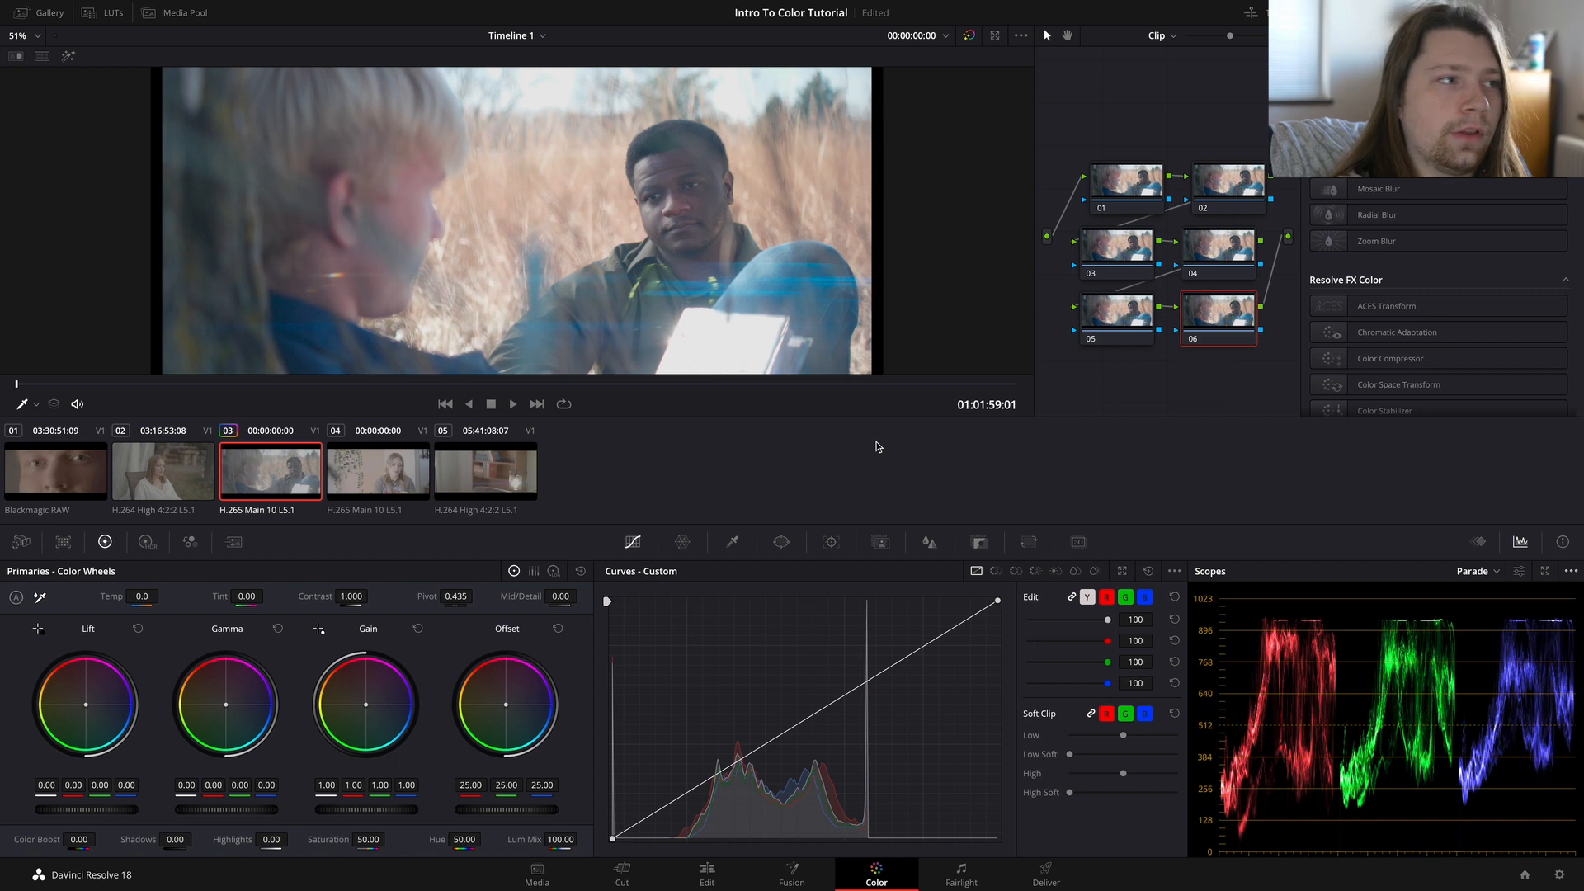
pyautogui.click(186, 487)
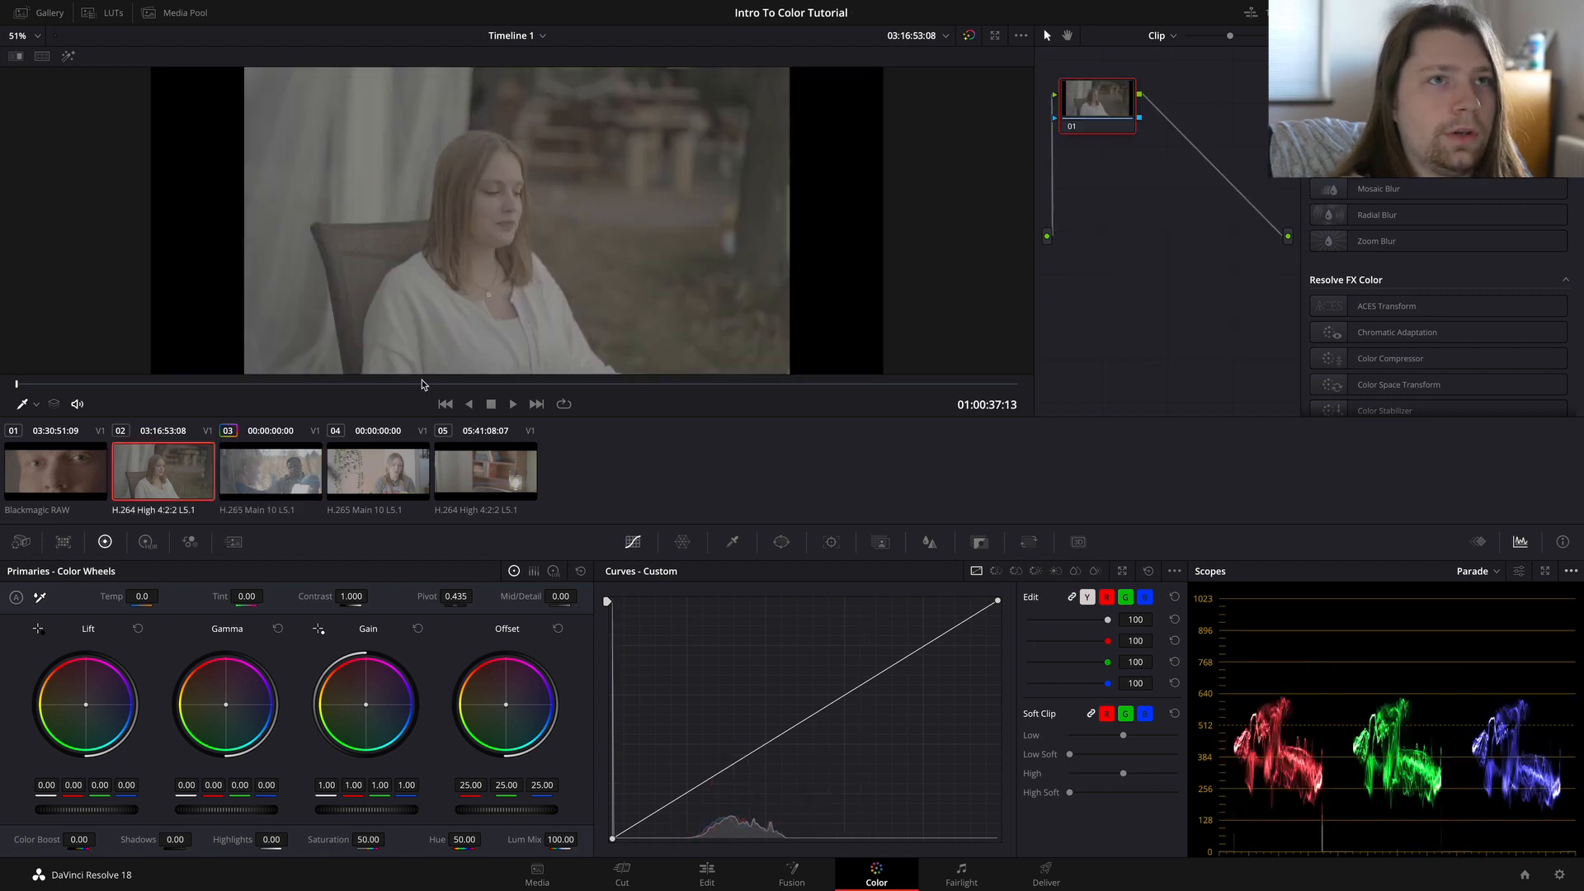
pyautogui.rightClick(172, 469)
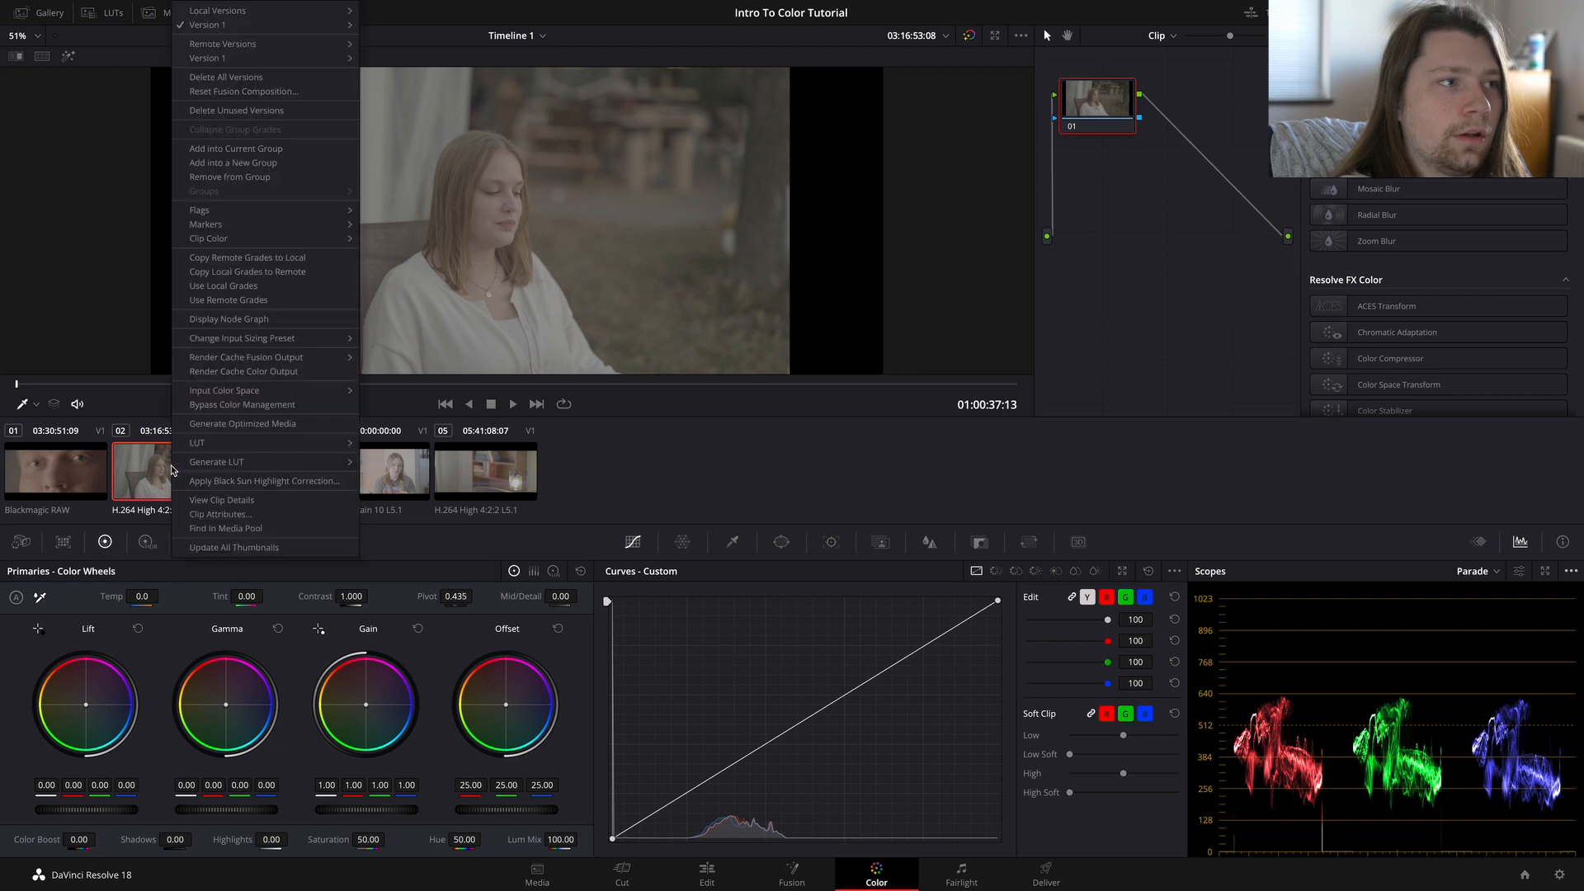
pyautogui.moveTo(248, 391)
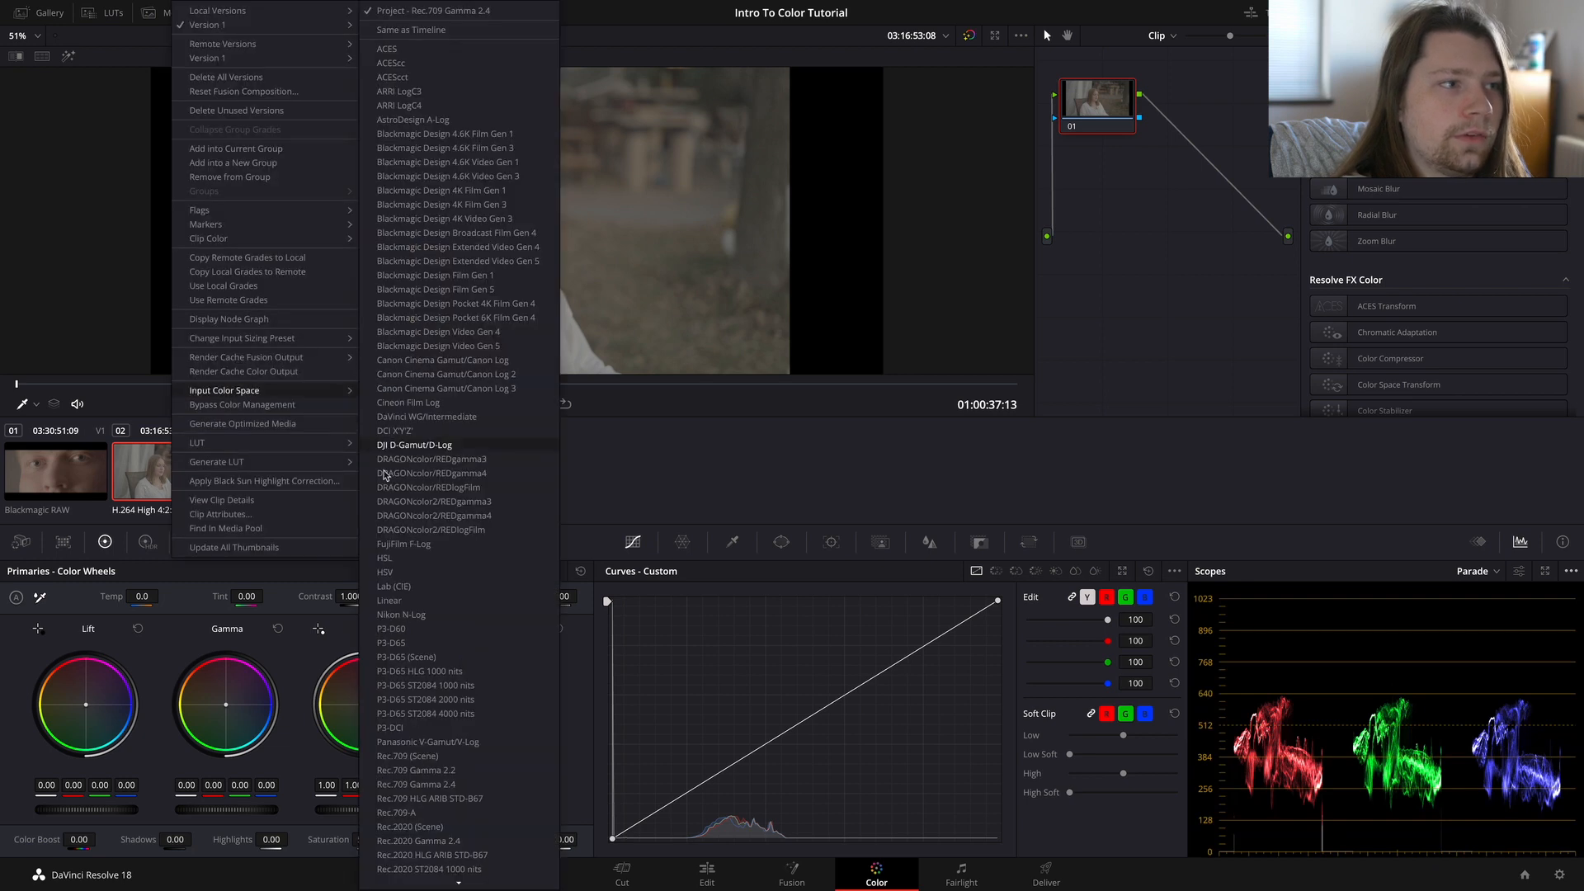
pyautogui.scroll(-3, 410, 672)
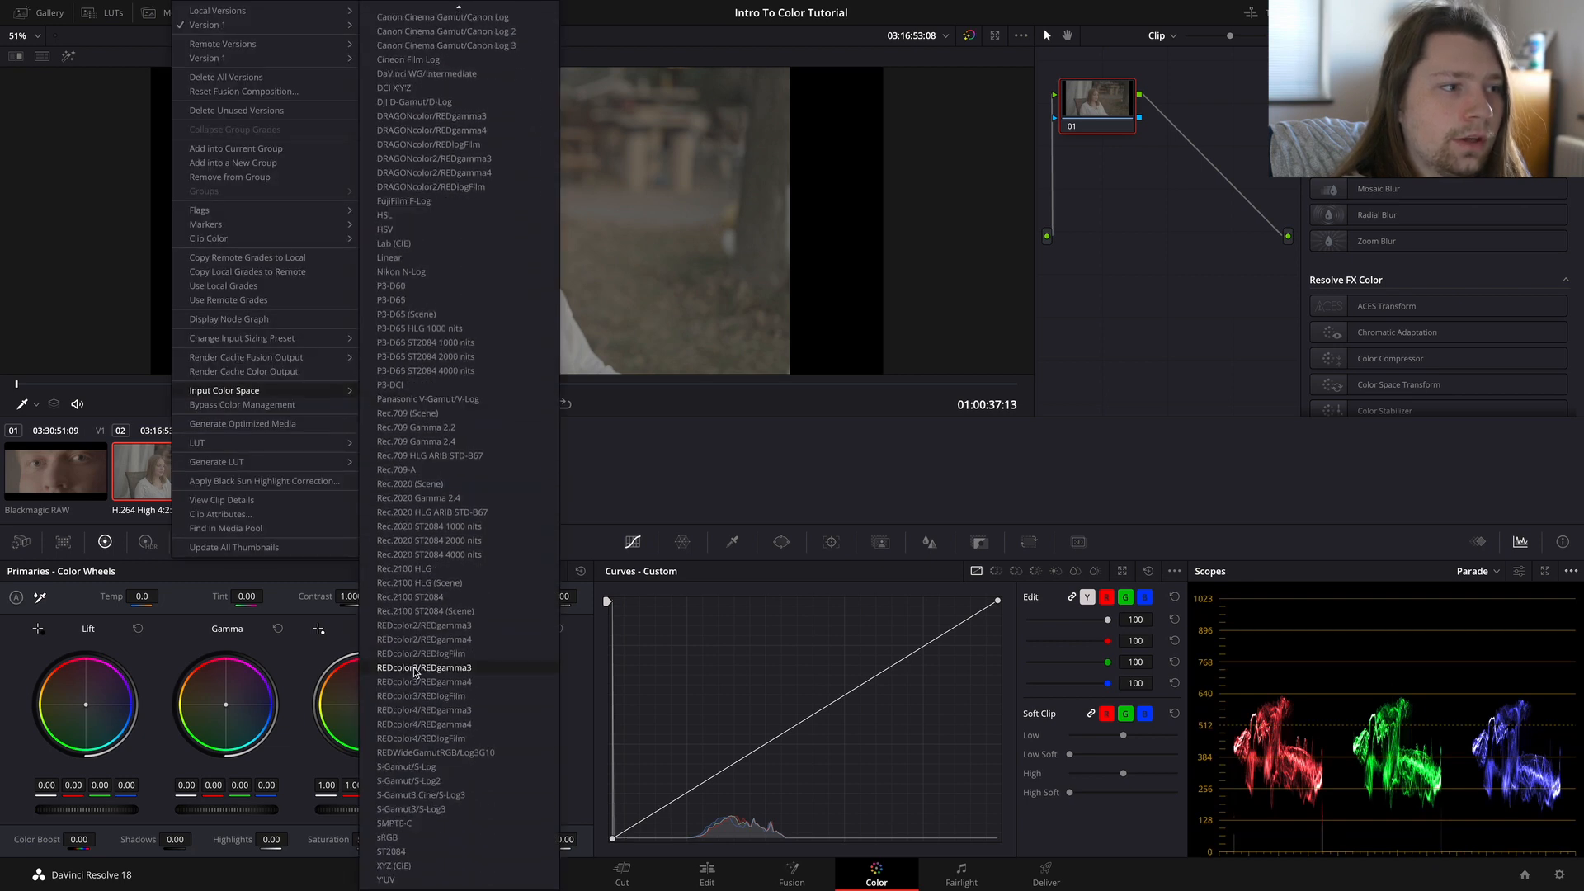
pyautogui.click(464, 797)
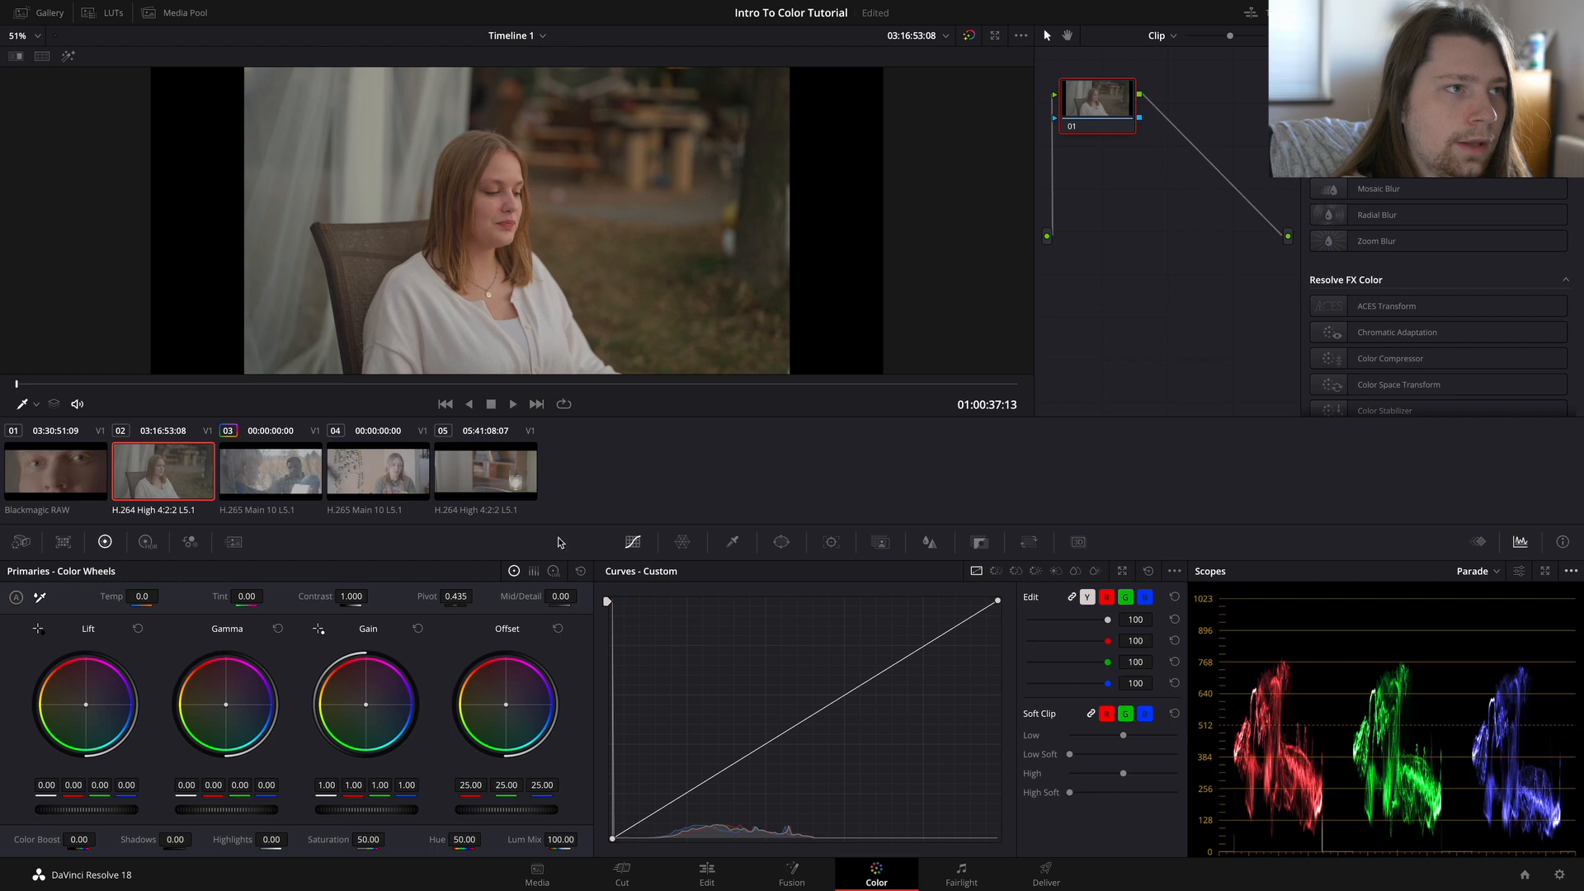
# Step: Check another frame of clip 02 and view the Blackmagic RAW clip 01
pyautogui.moveTo(347, 385); pyautogui.dragTo(392, 386)
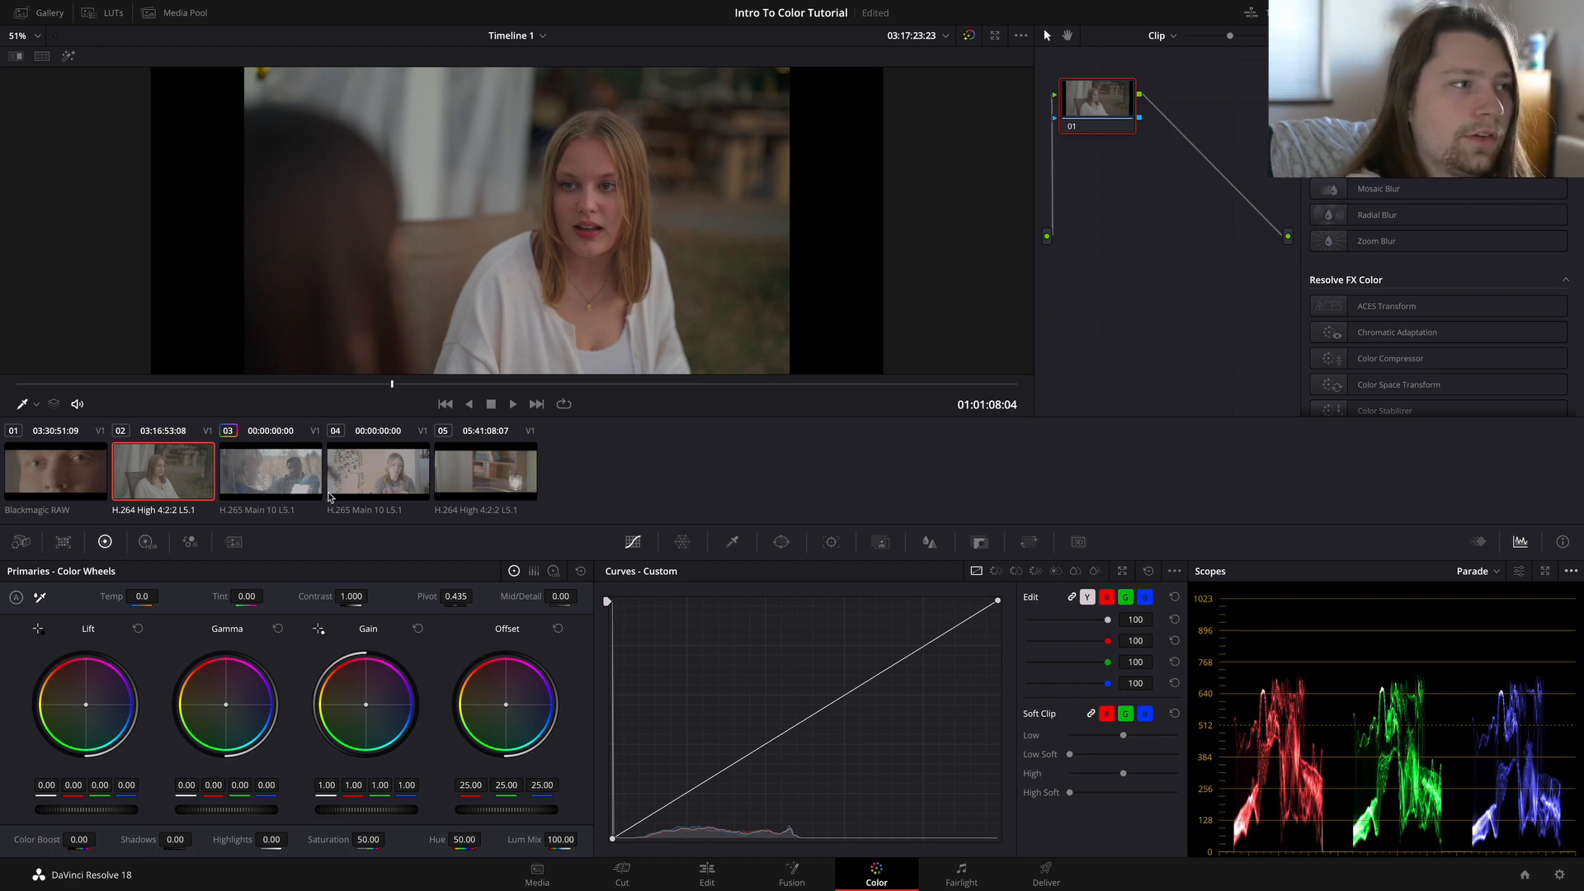
pyautogui.click(52, 483)
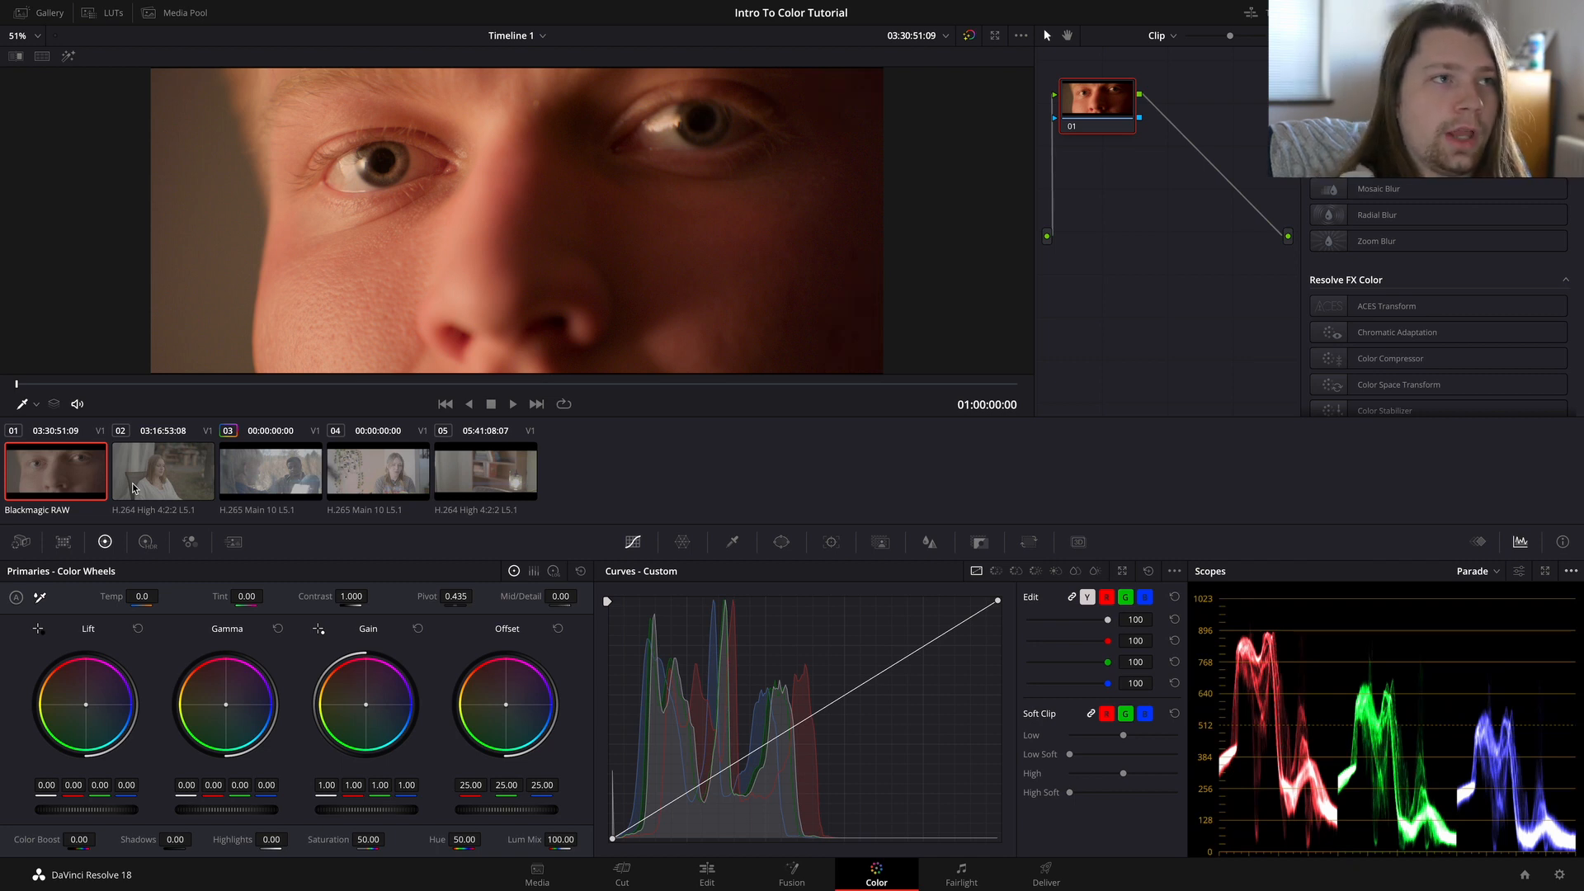
# Step: Check another frame of clip 01 and view clips 02 through 05 one after another
pyautogui.moveTo(93, 385); pyautogui.dragTo(859, 388)
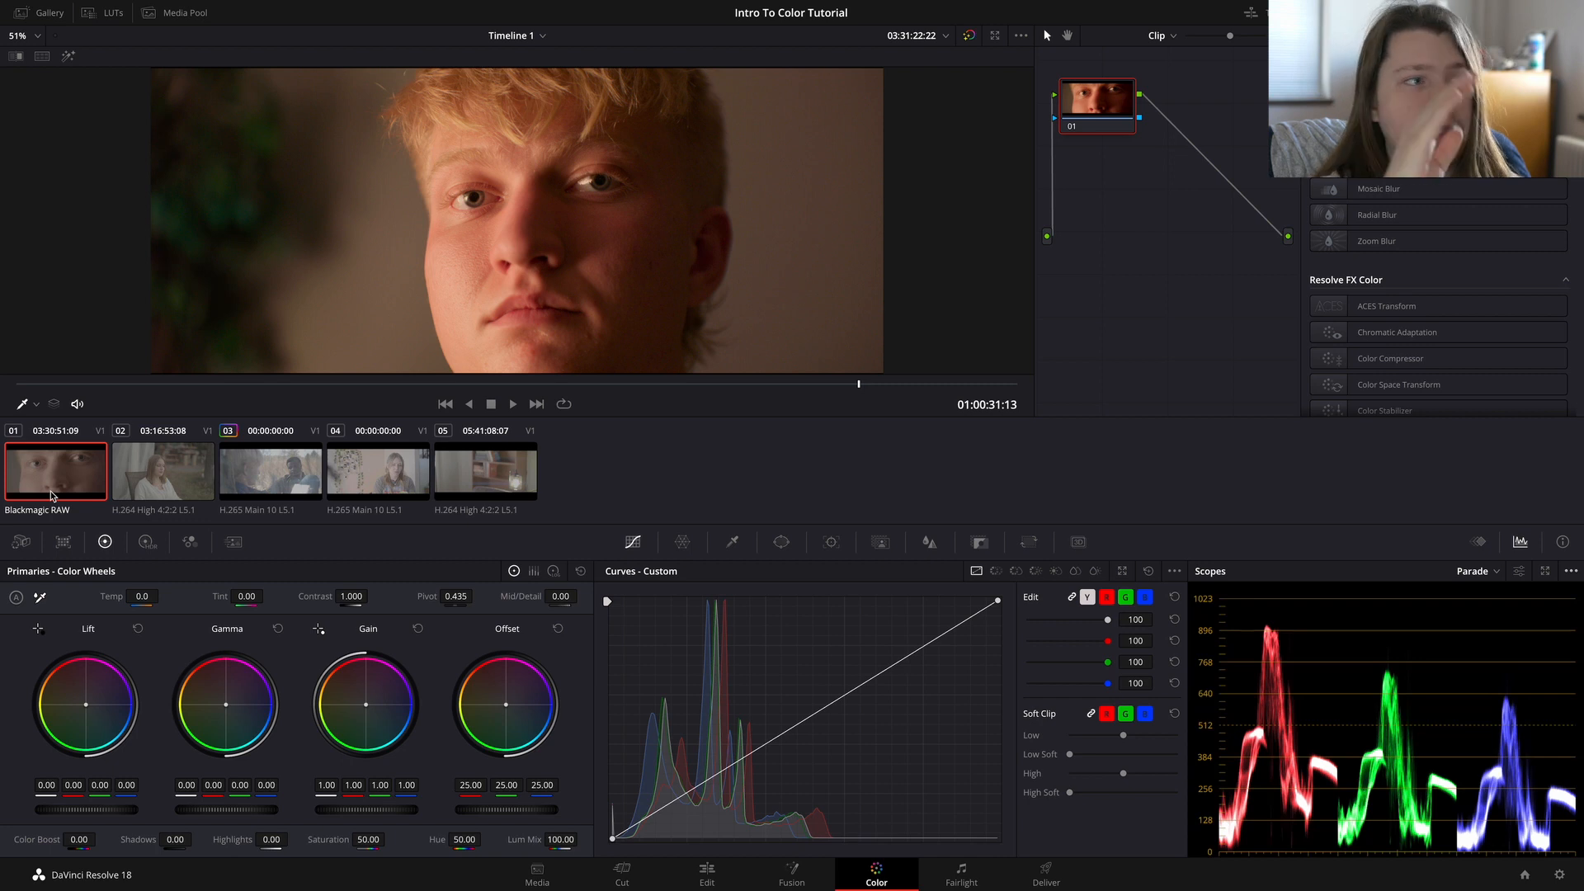
pyautogui.click(206, 478)
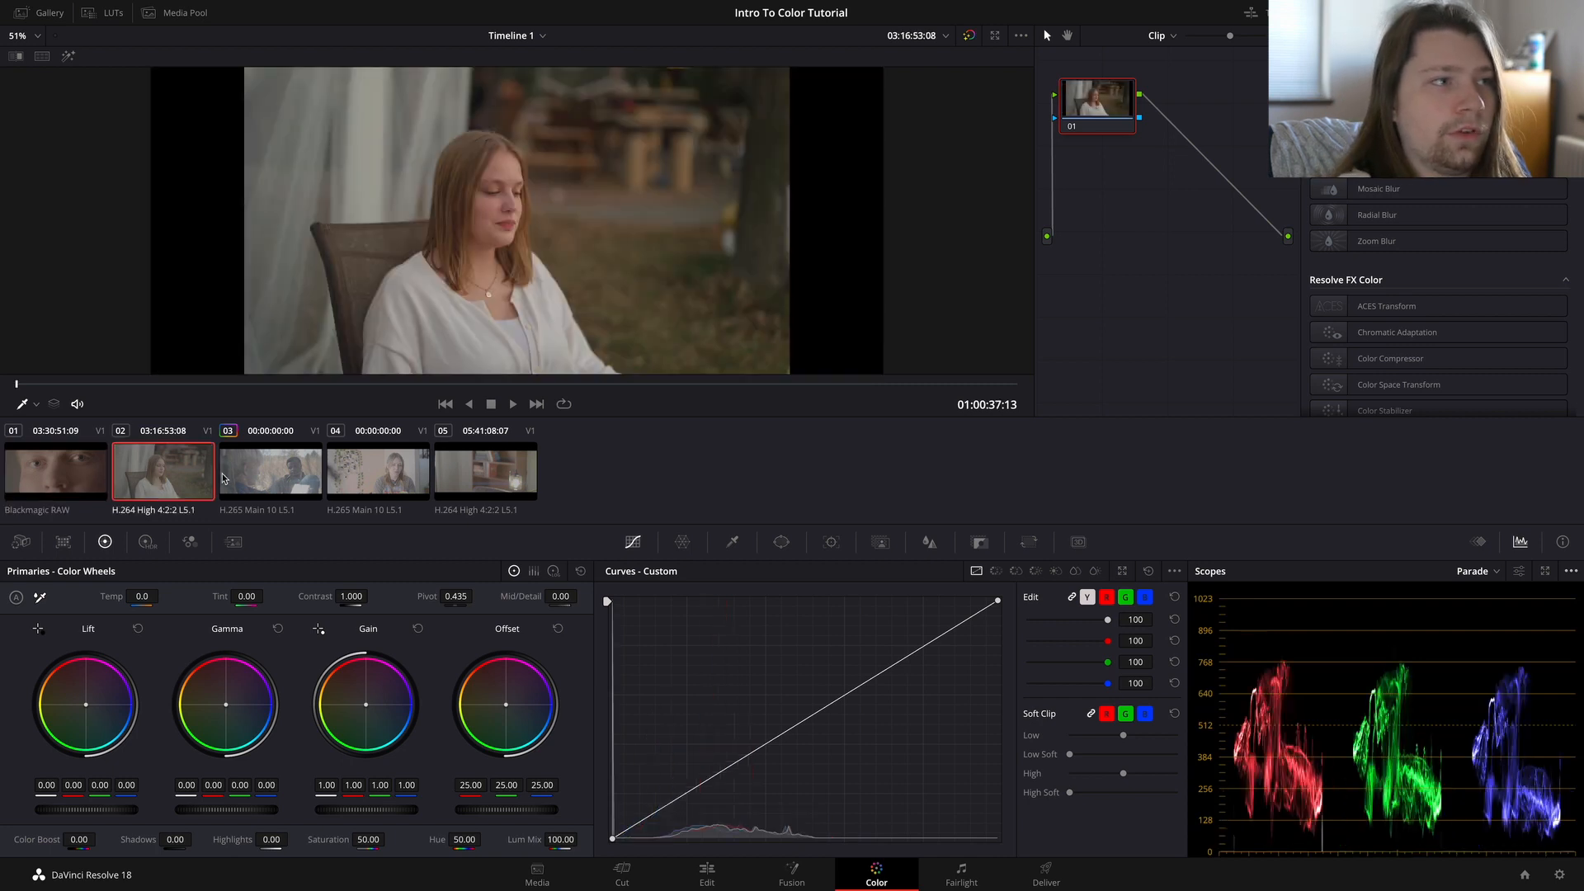
pyautogui.click(271, 472)
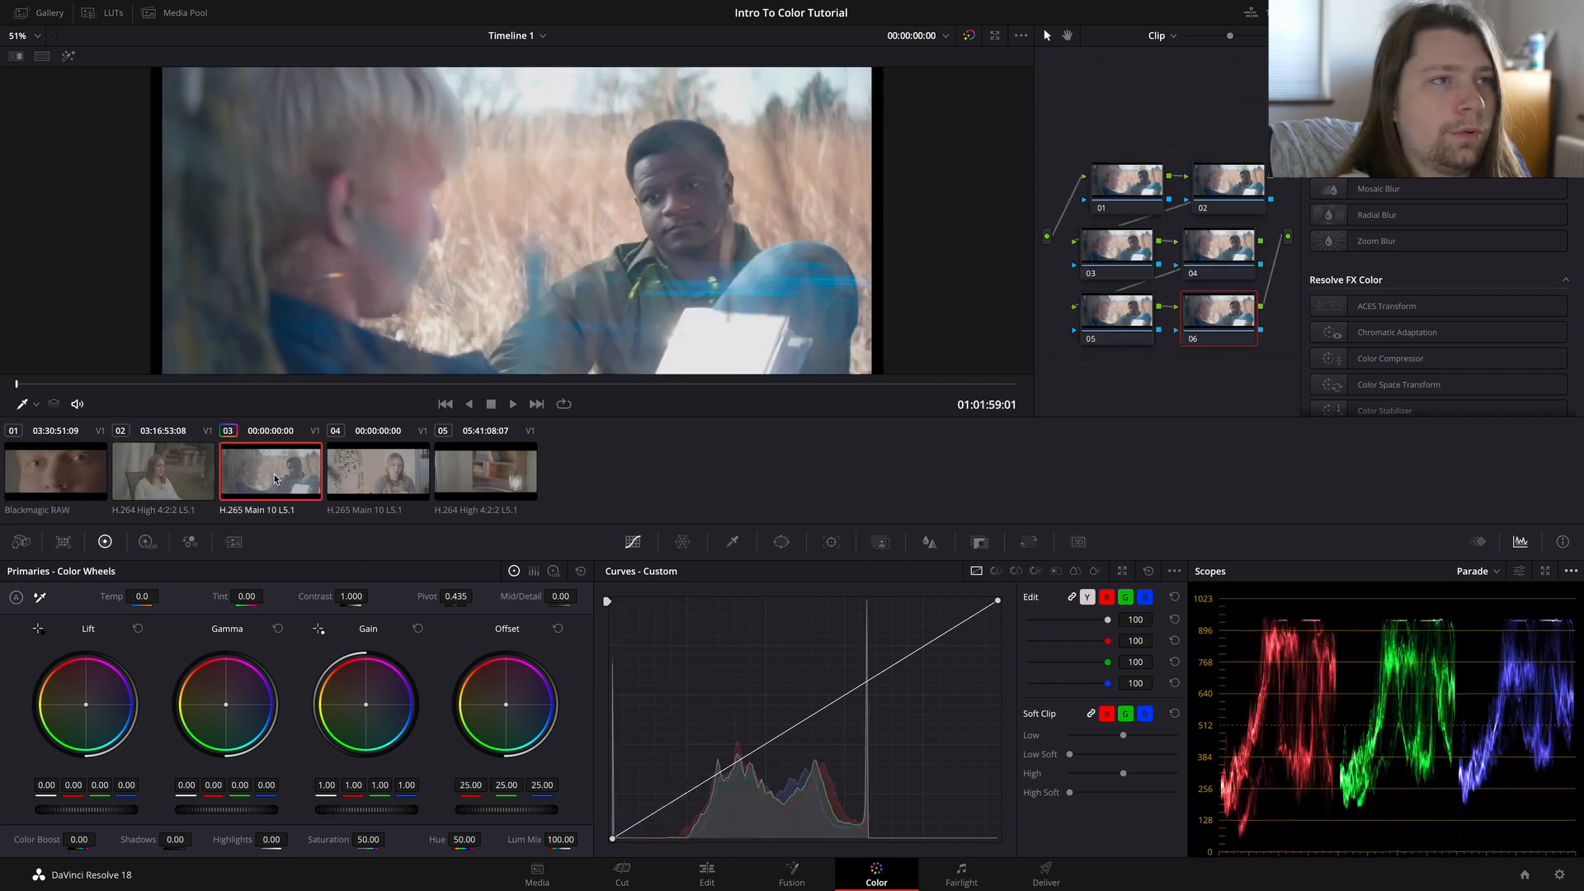
pyautogui.click(367, 480)
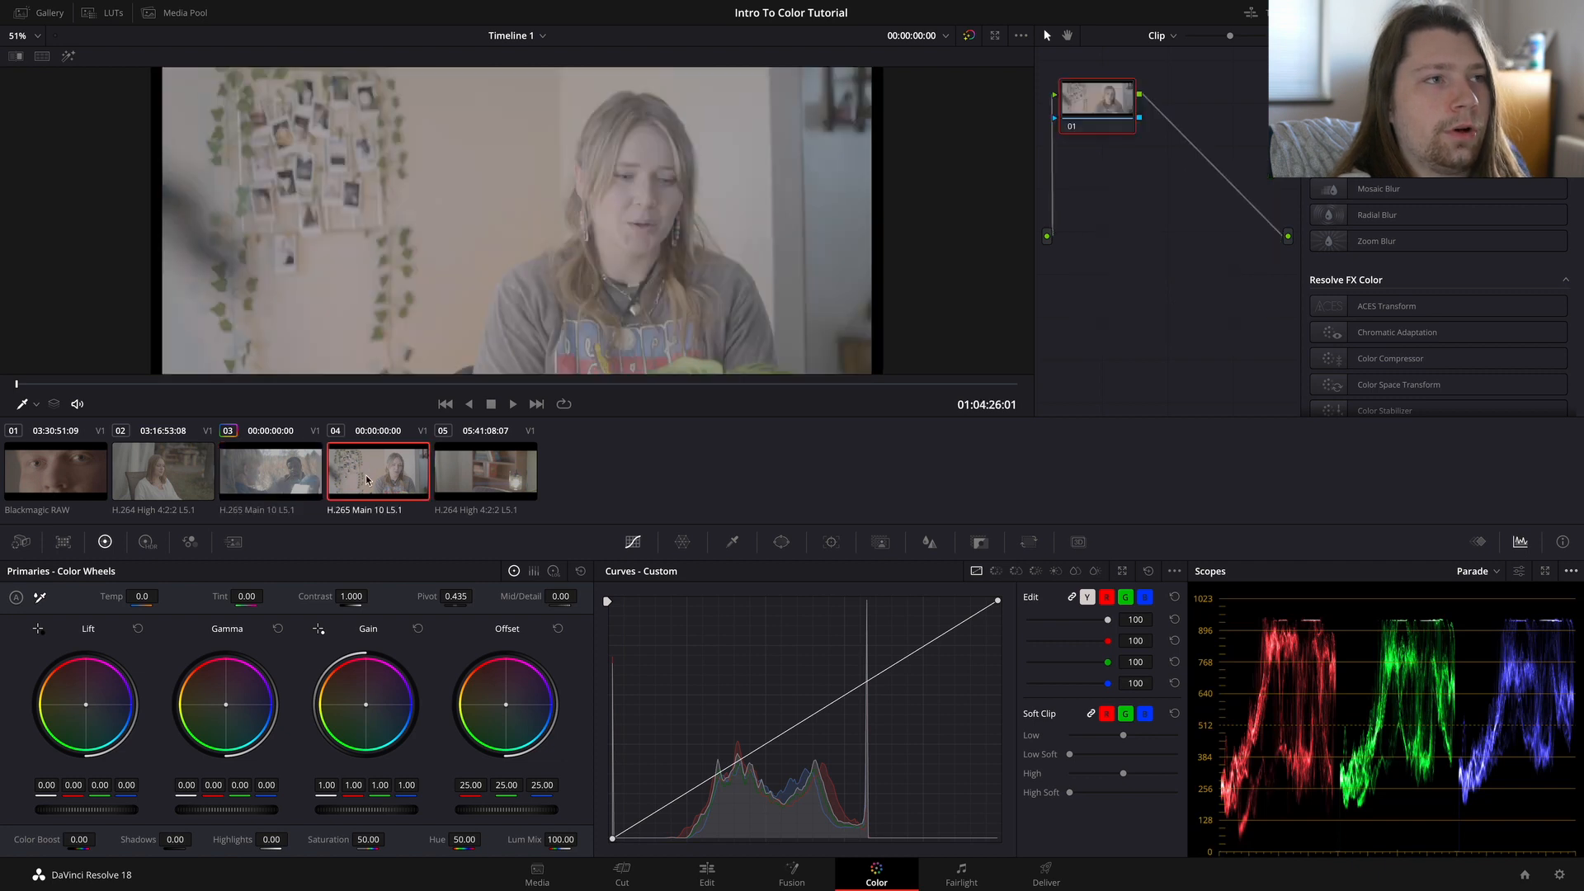
pyautogui.click(500, 480)
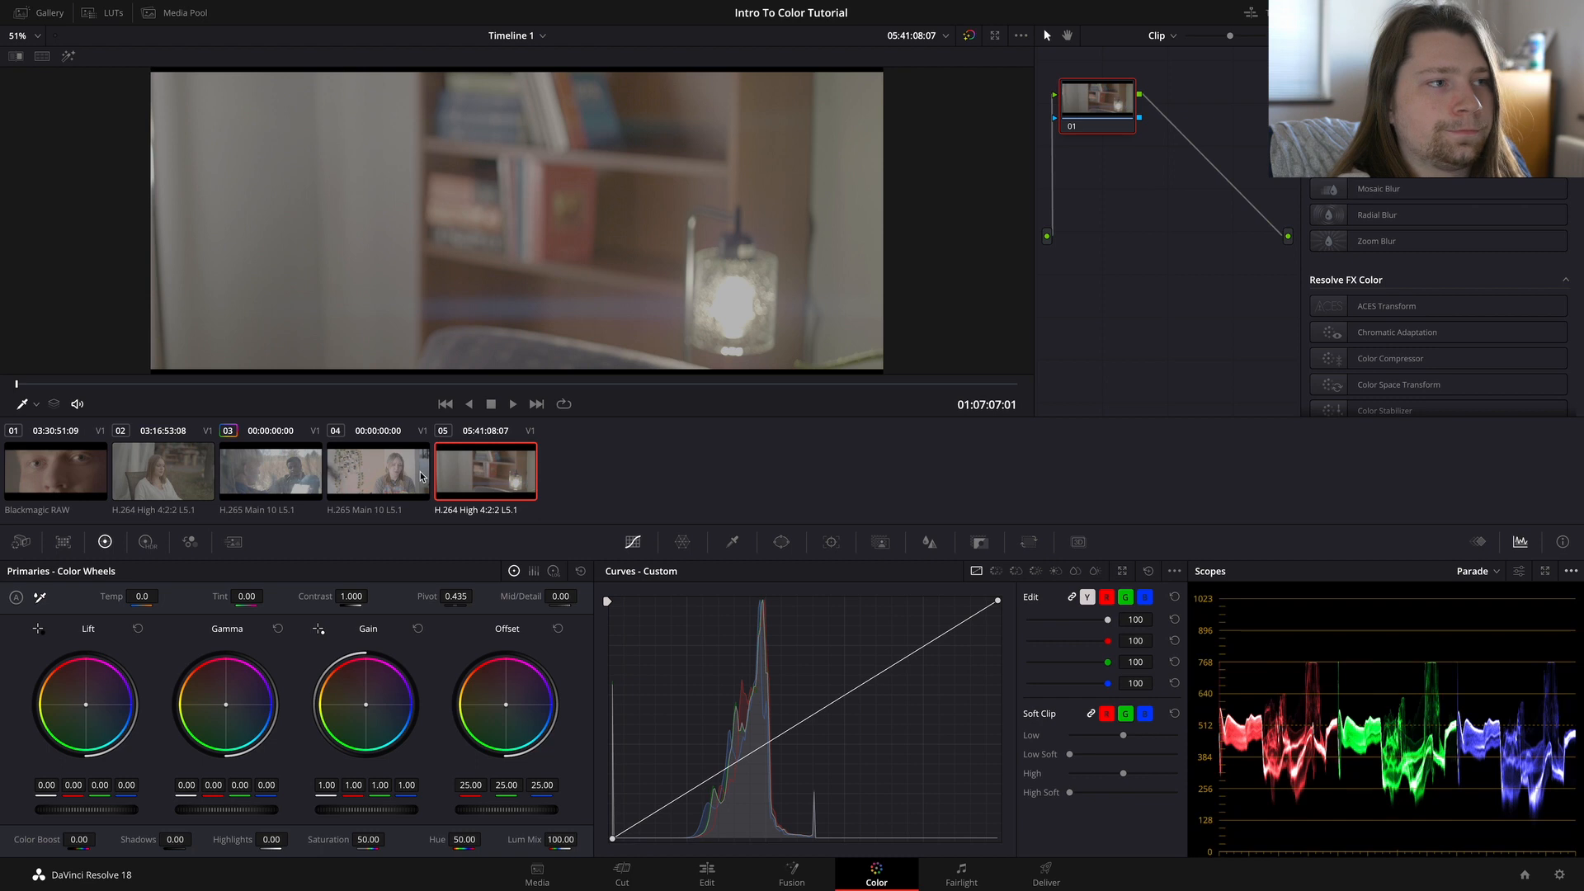
# Step: Set the input color space of clips 04 and 05 together to Panasonic V-Gamut/V-Log
pyautogui.click(389, 478)
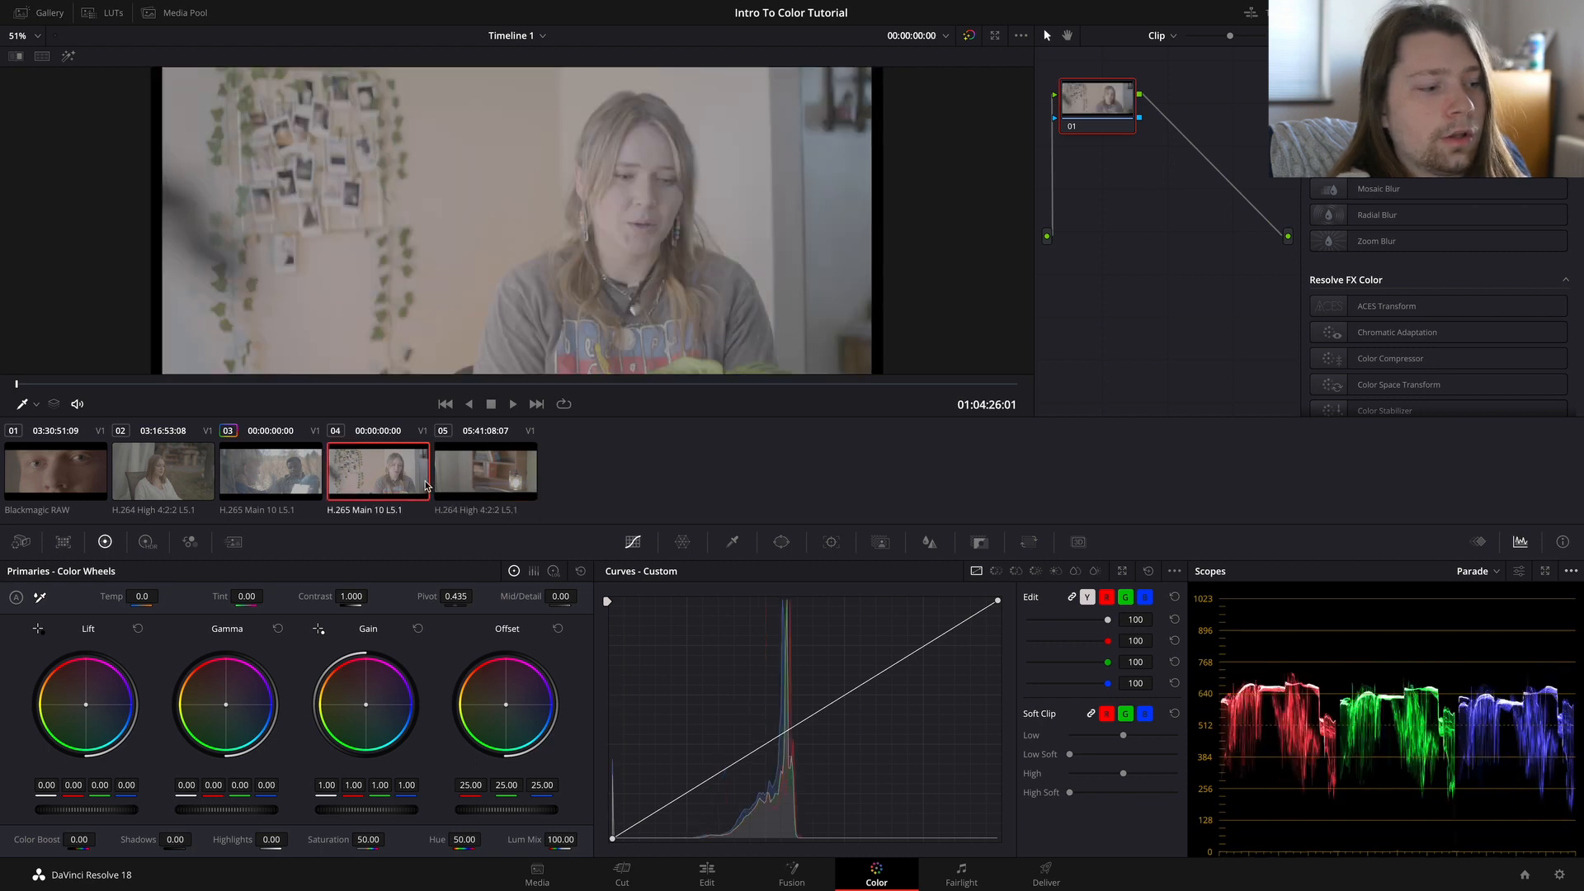
pyautogui.keyDown('ctrl'); pyautogui.click(460, 481); pyautogui.keyUp('ctrl')
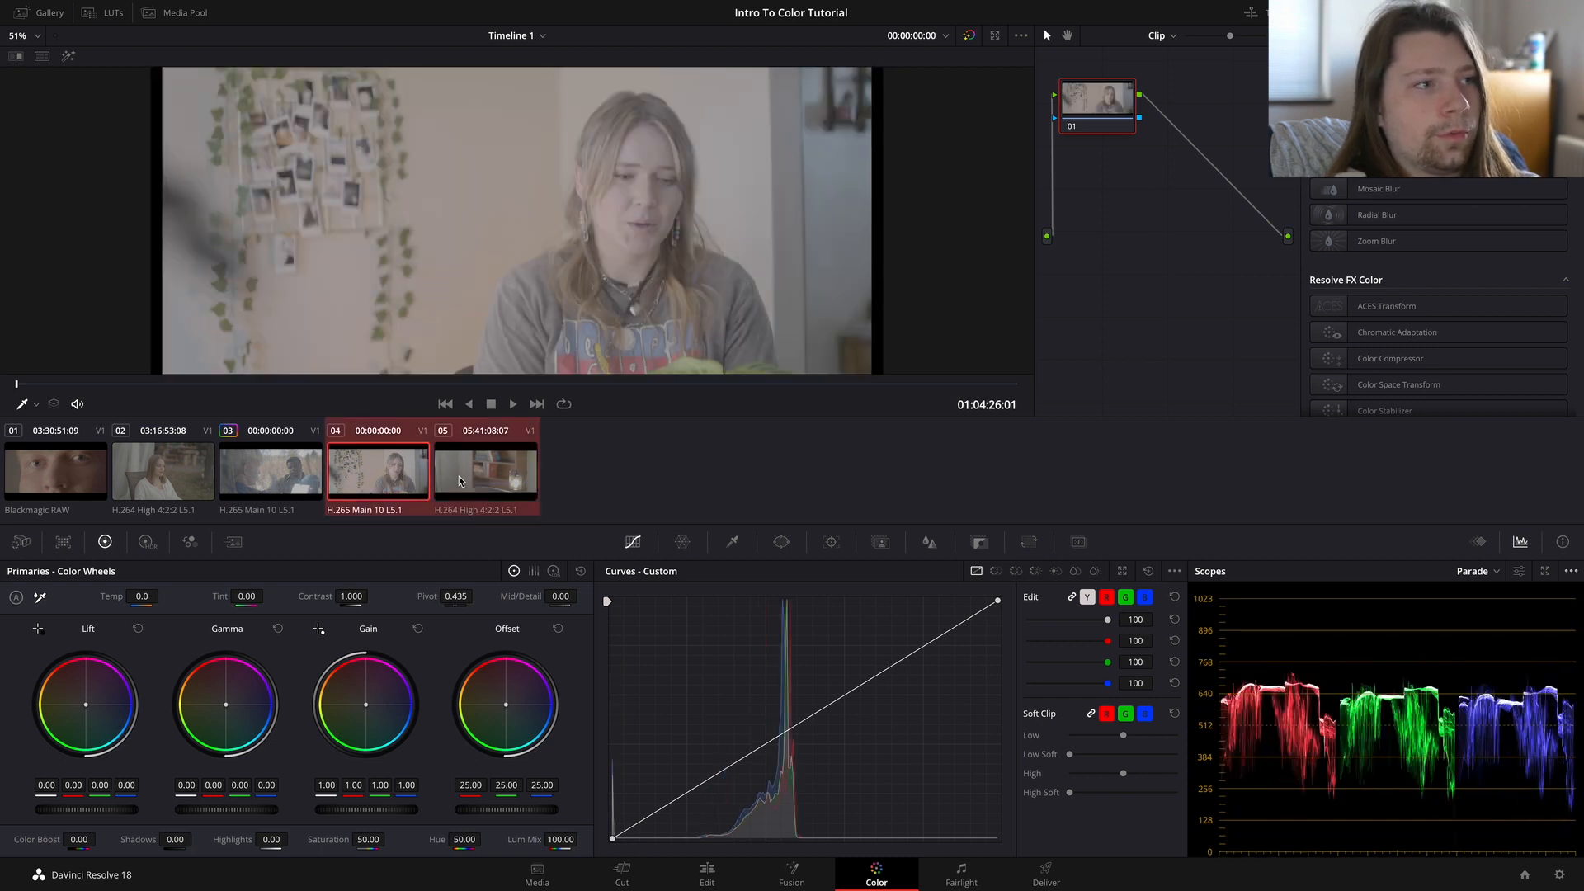
pyautogui.rightClick(384, 479)
pyautogui.moveTo(482, 410)
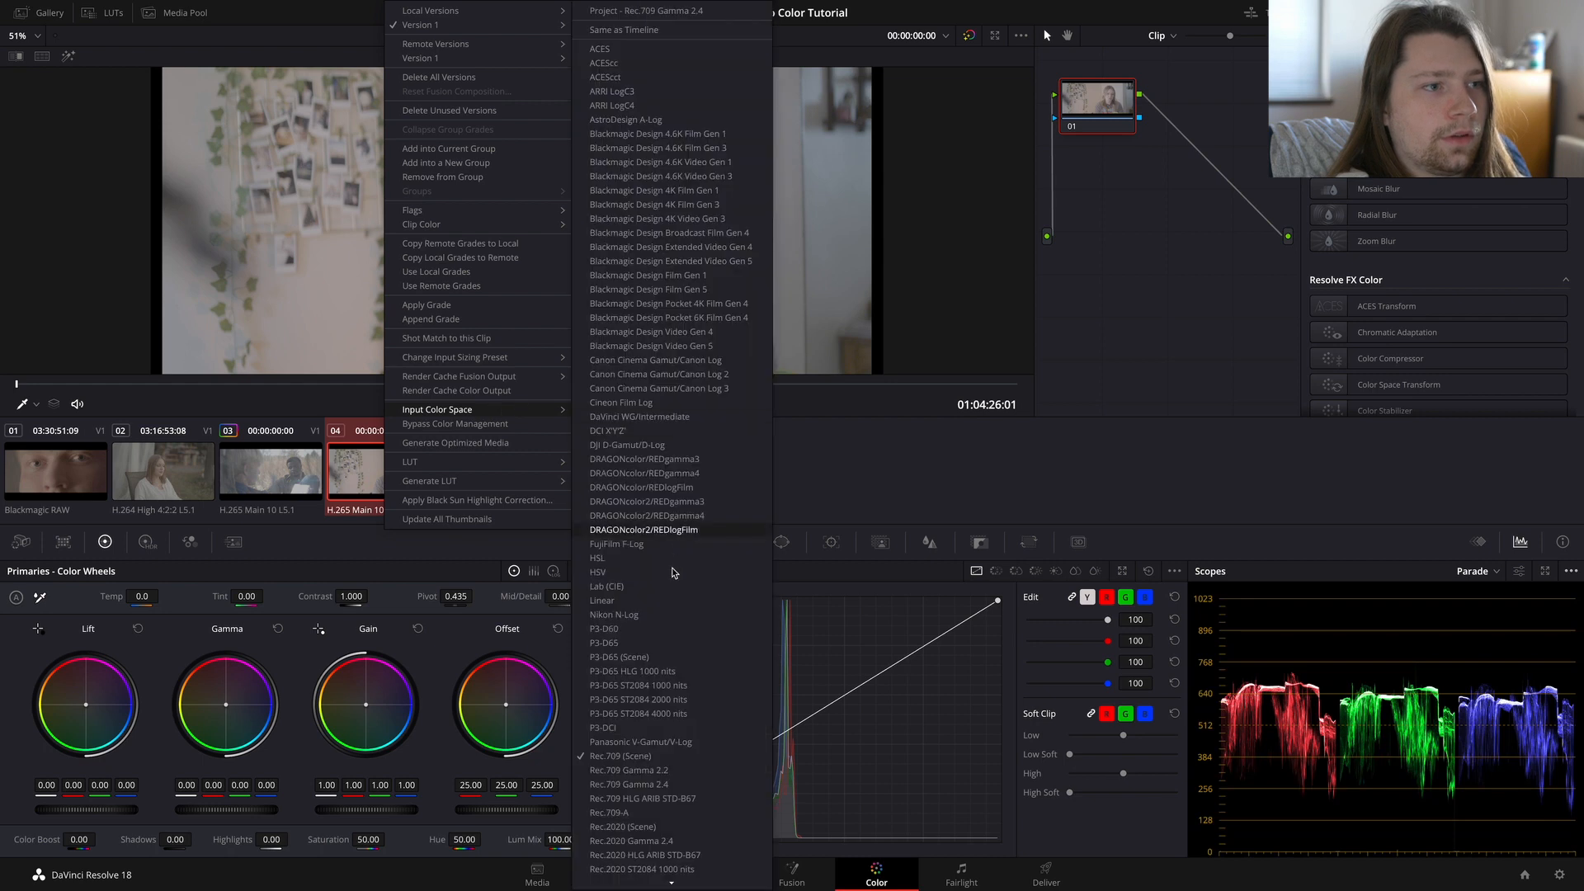
pyautogui.click(676, 742)
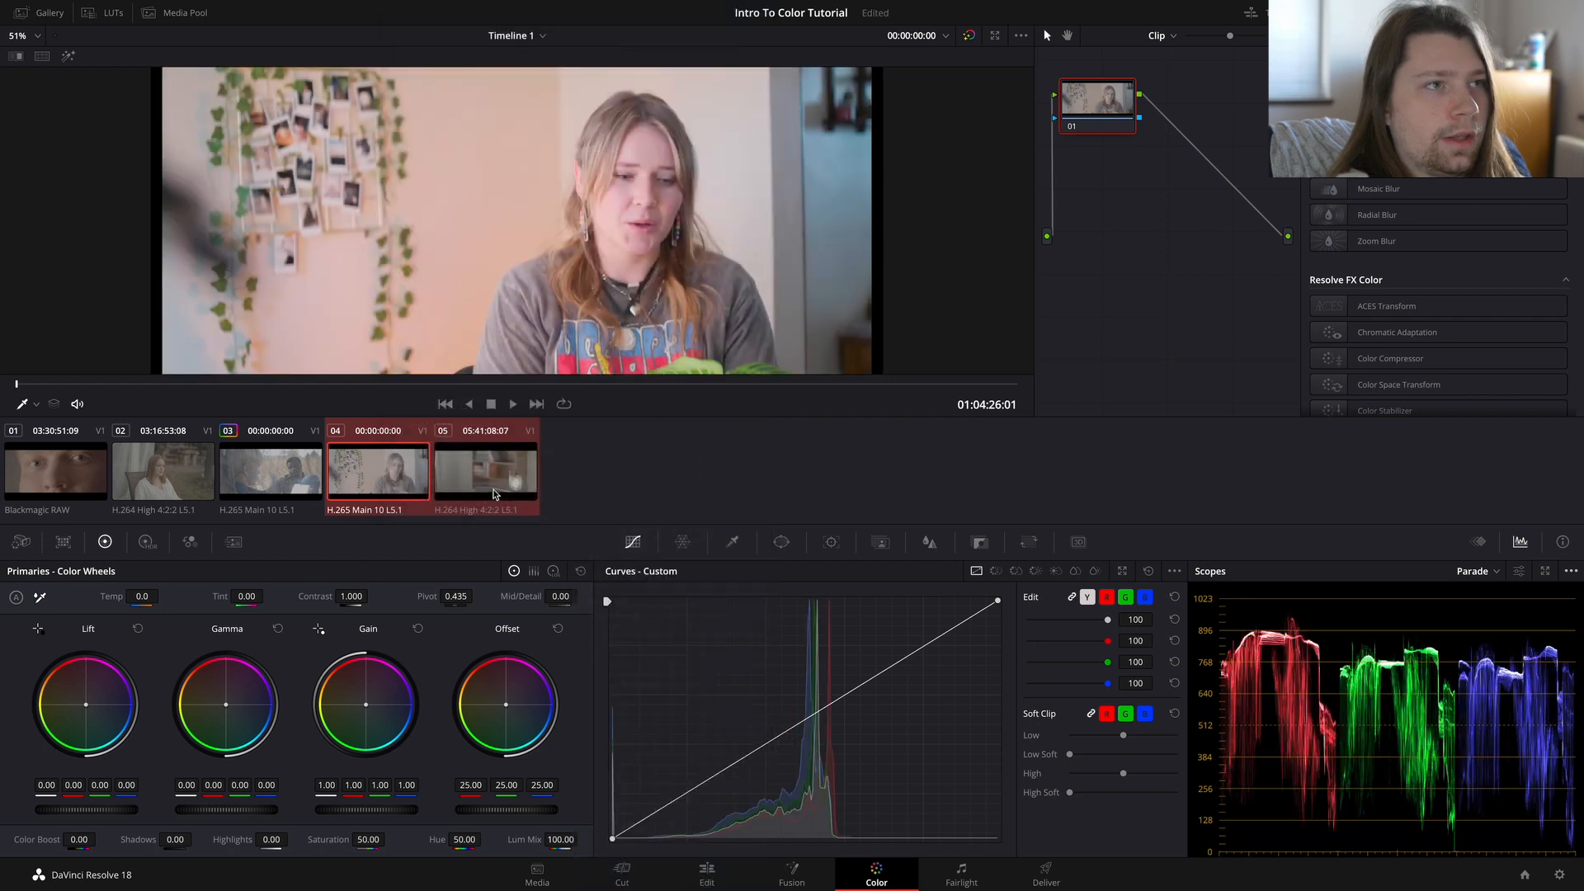
# Step: Check another frame of clip 05 and review the converted images of the other four clips, ending on clip 03
pyautogui.click(495, 493)
pyautogui.moveTo(494, 385); pyautogui.dragTo(554, 385)
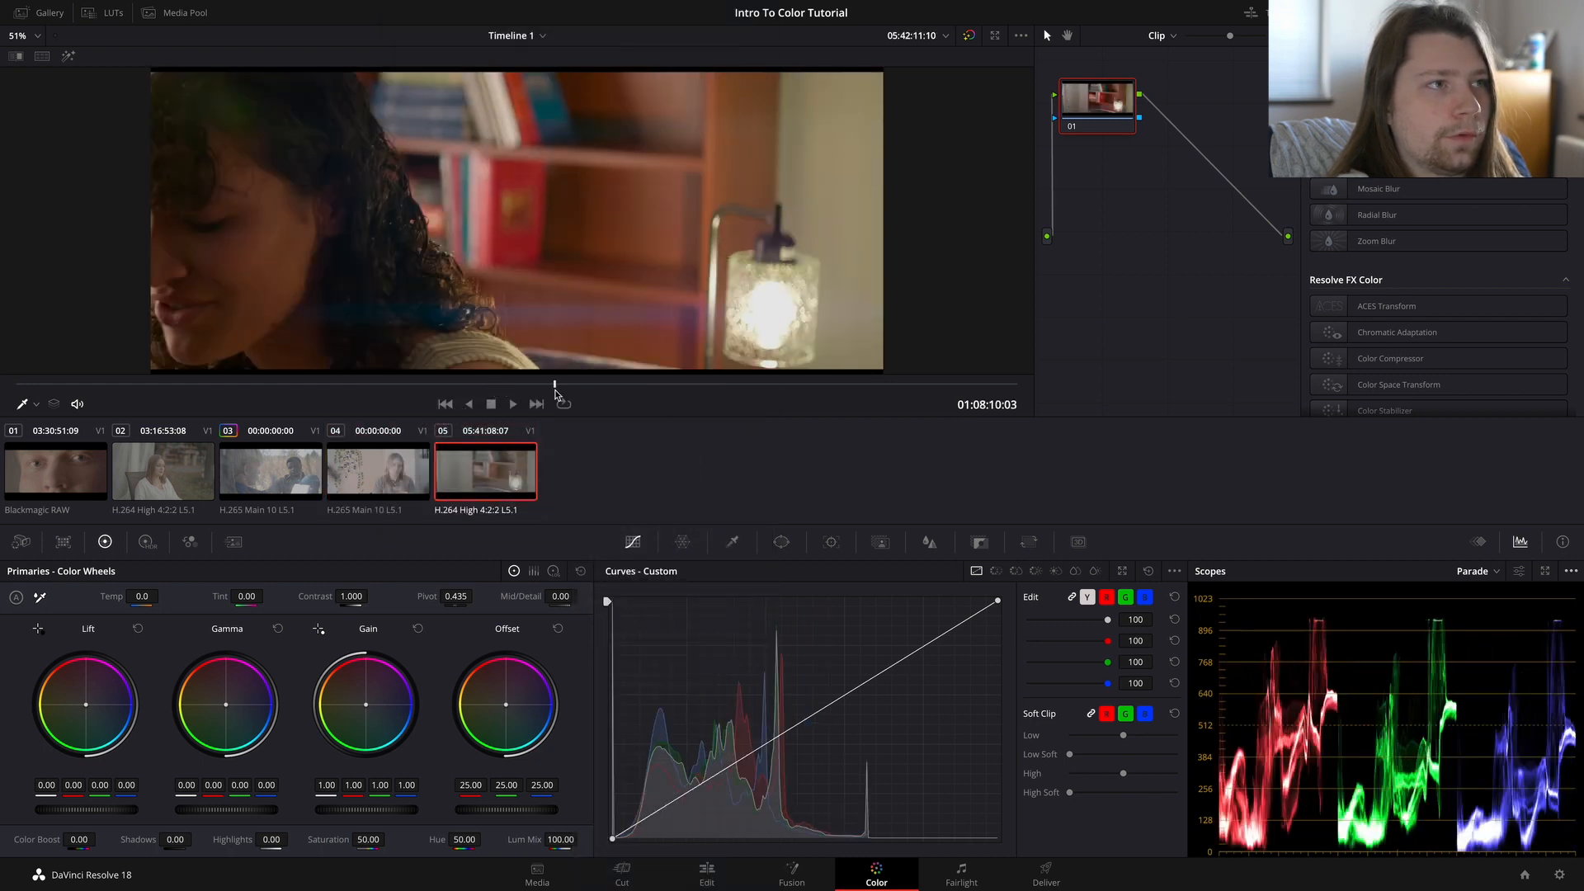
pyautogui.click(377, 462)
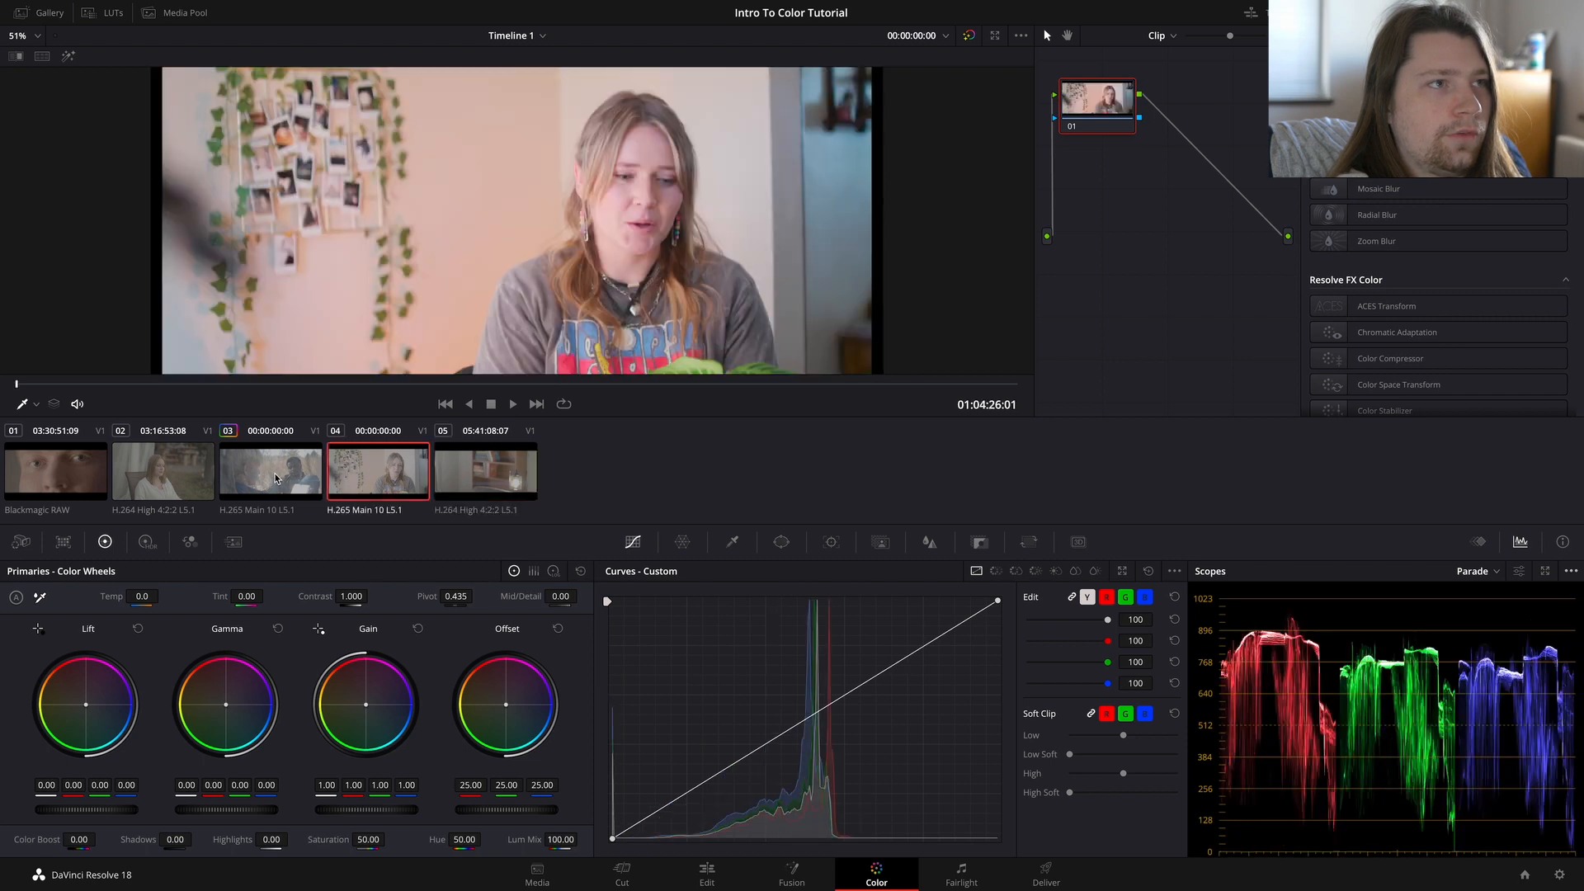
pyautogui.click(275, 478)
pyautogui.click(62, 481)
pyautogui.click(164, 482)
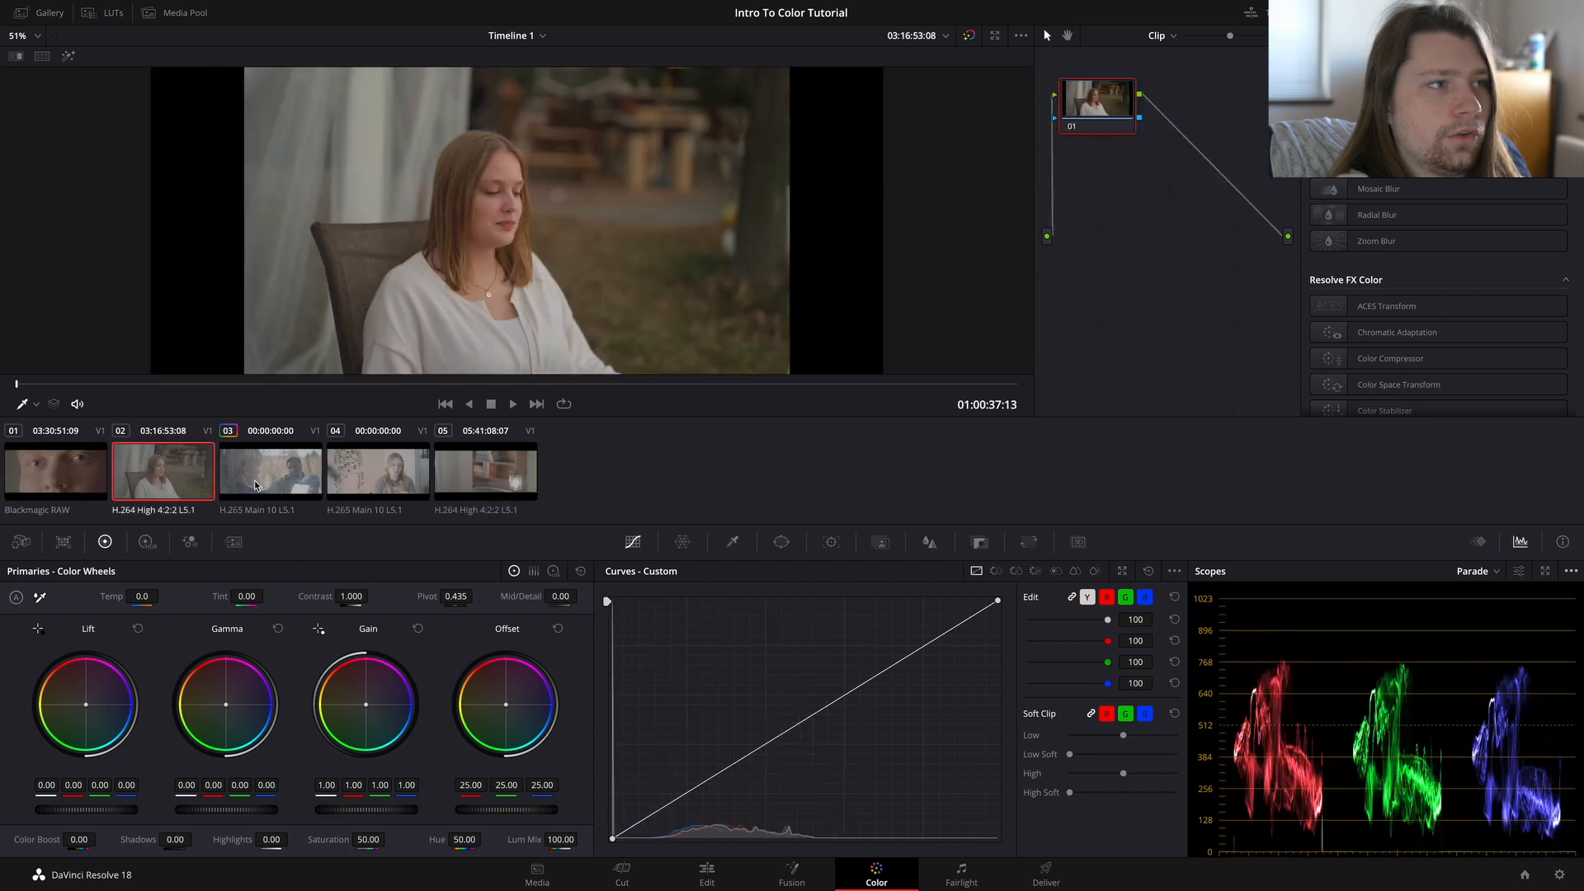
pyautogui.click(270, 486)
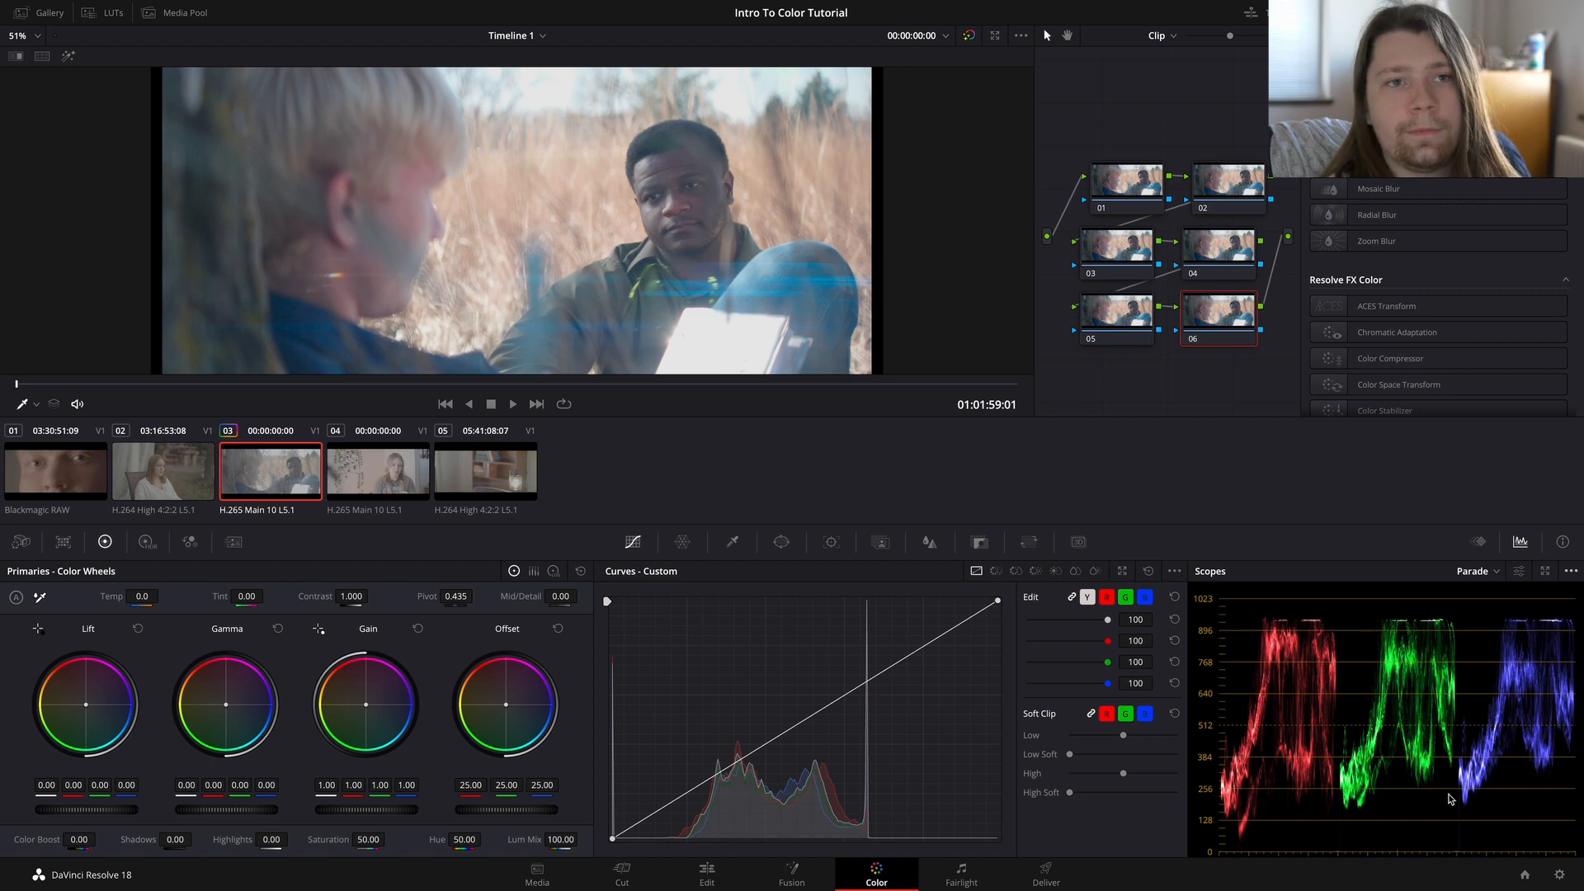
# Step: Switch the project's color science to DaVinci YRGB and save the project settings
pyautogui.click(1558, 875)
pyautogui.click(899, 181)
pyautogui.click(892, 200)
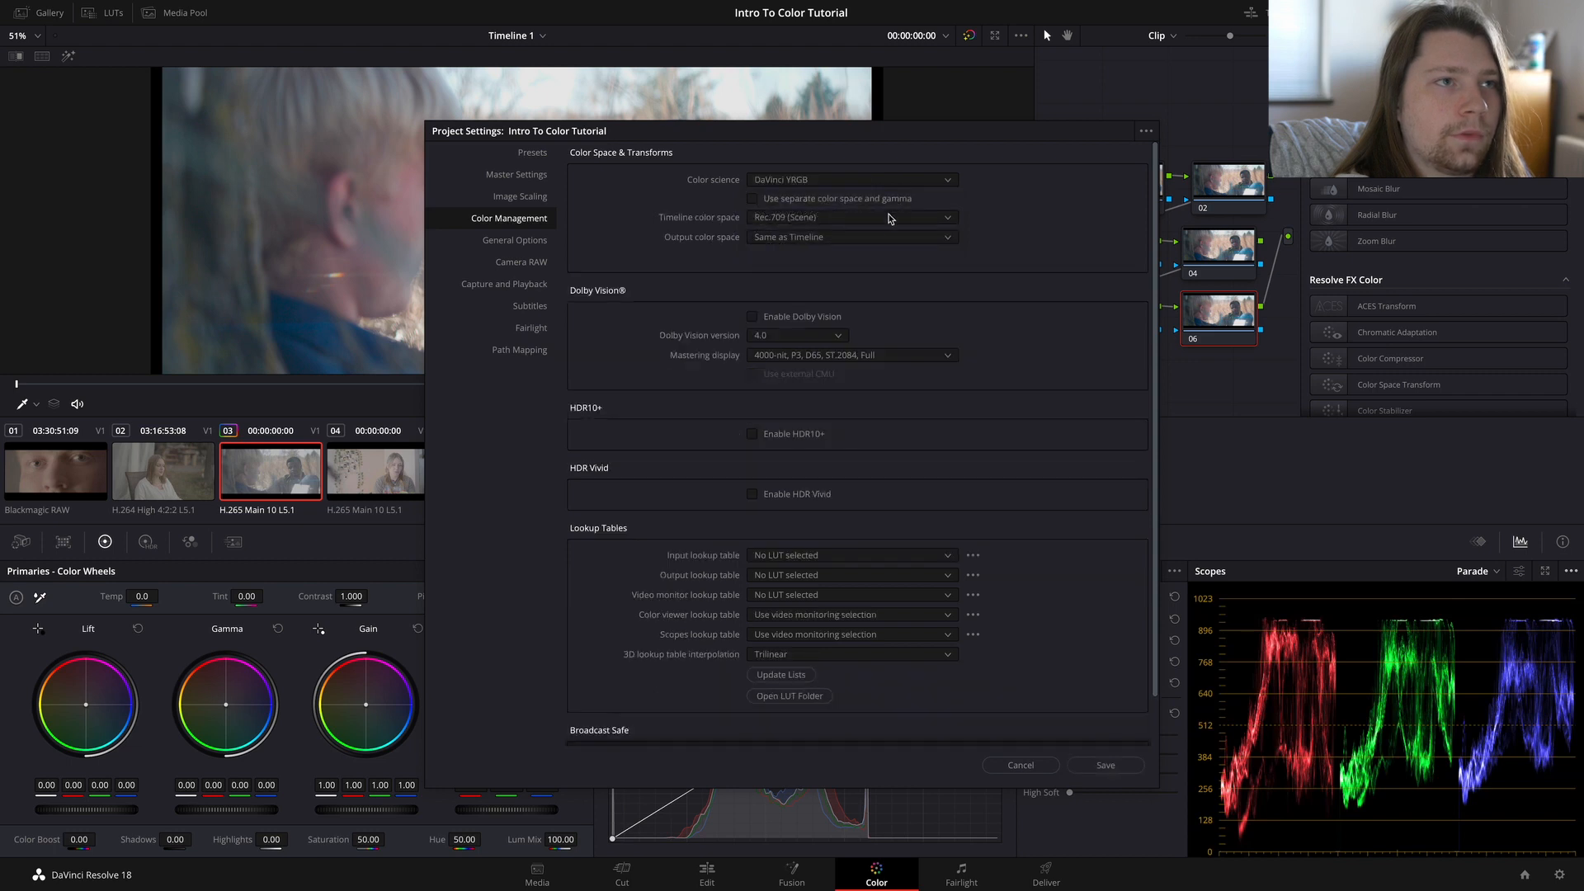
pyautogui.click(1104, 765)
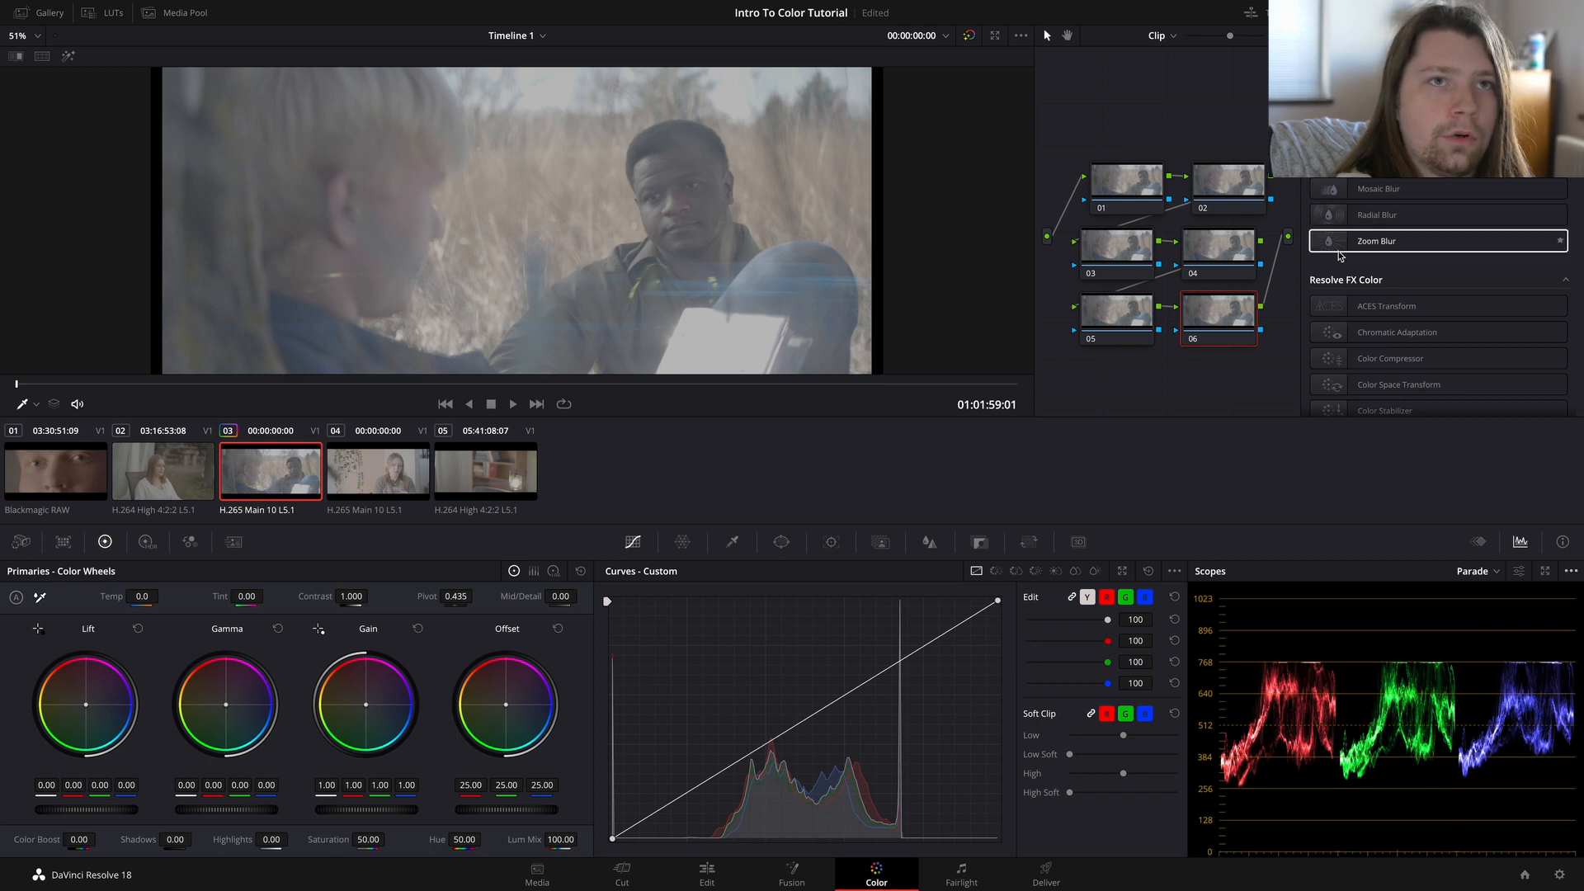
# Step: Apply the Color Space Transform effect to node 06 of clip 03
pyautogui.click(1485, 14)
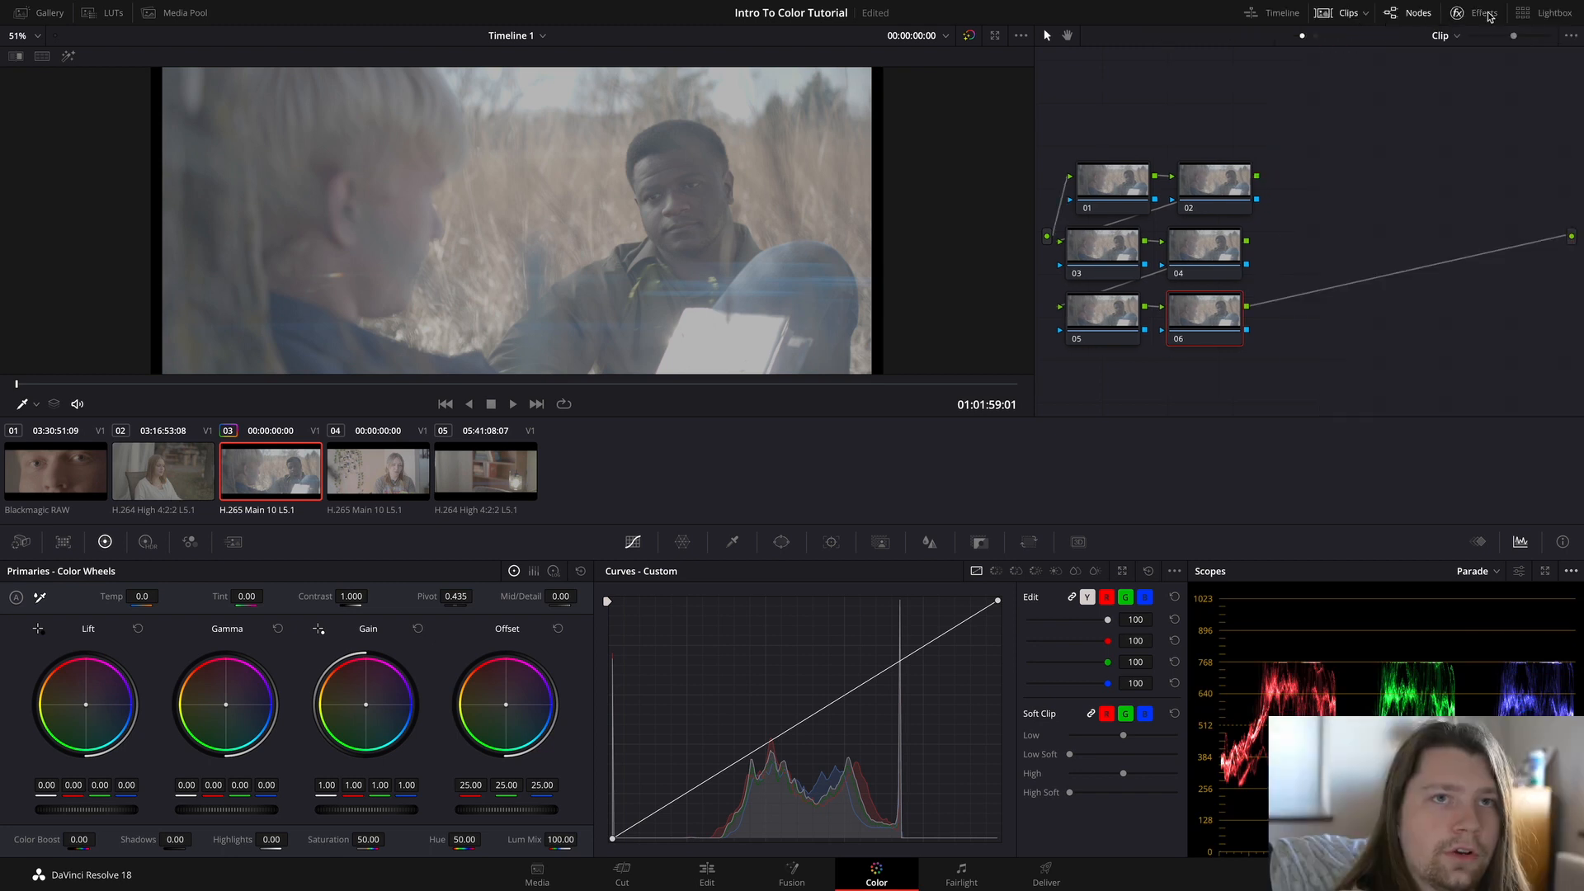
pyautogui.click(1485, 13)
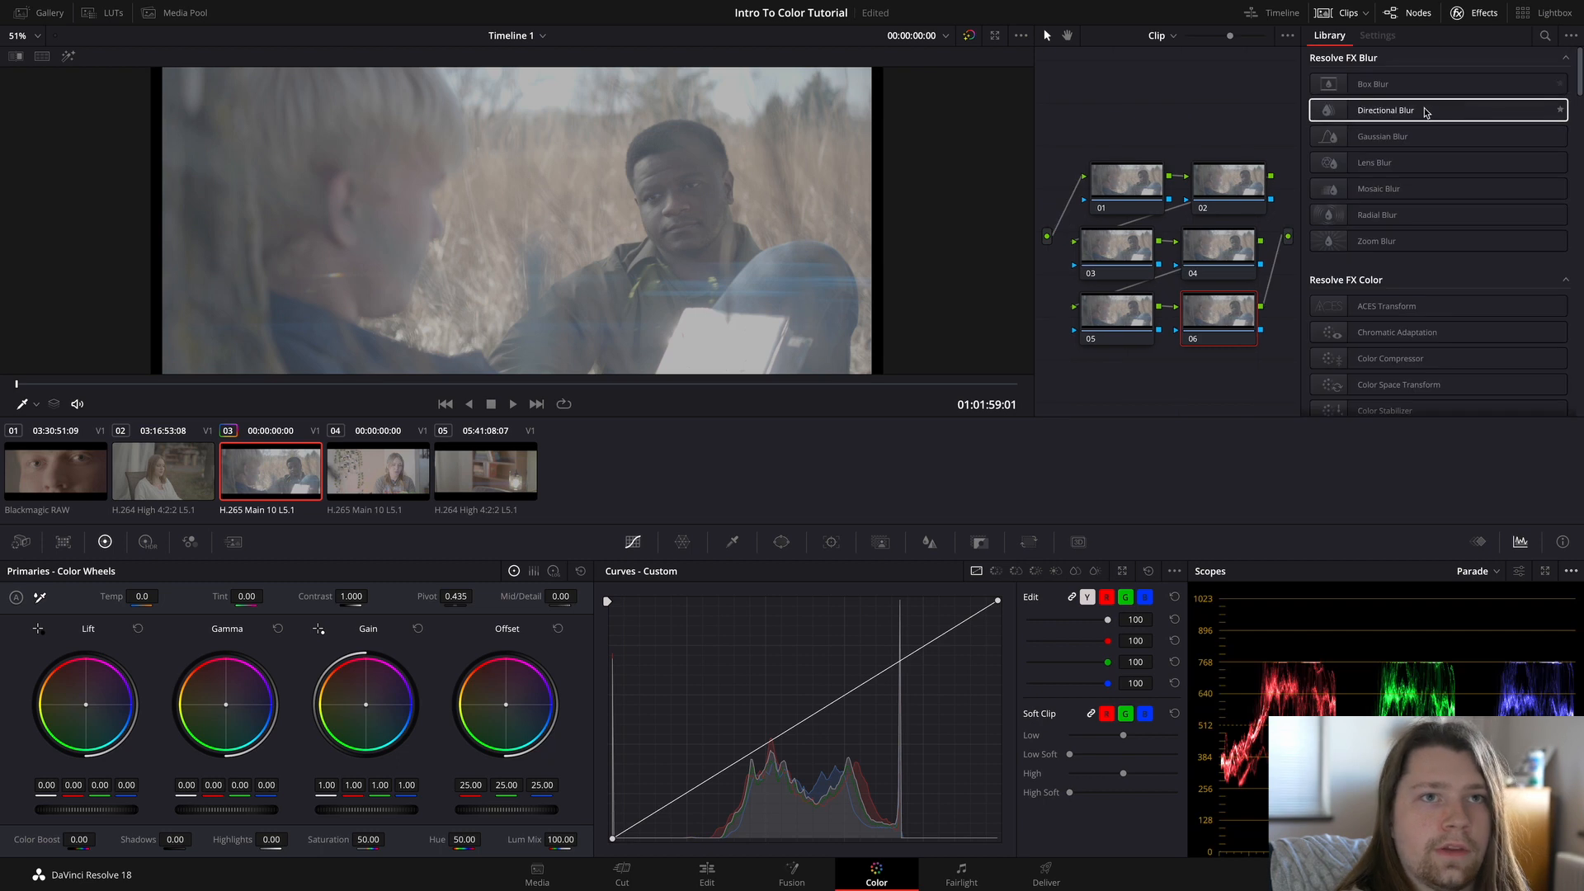
pyautogui.scroll(-1, 1332, 278)
pyautogui.scroll(1, 1334, 274)
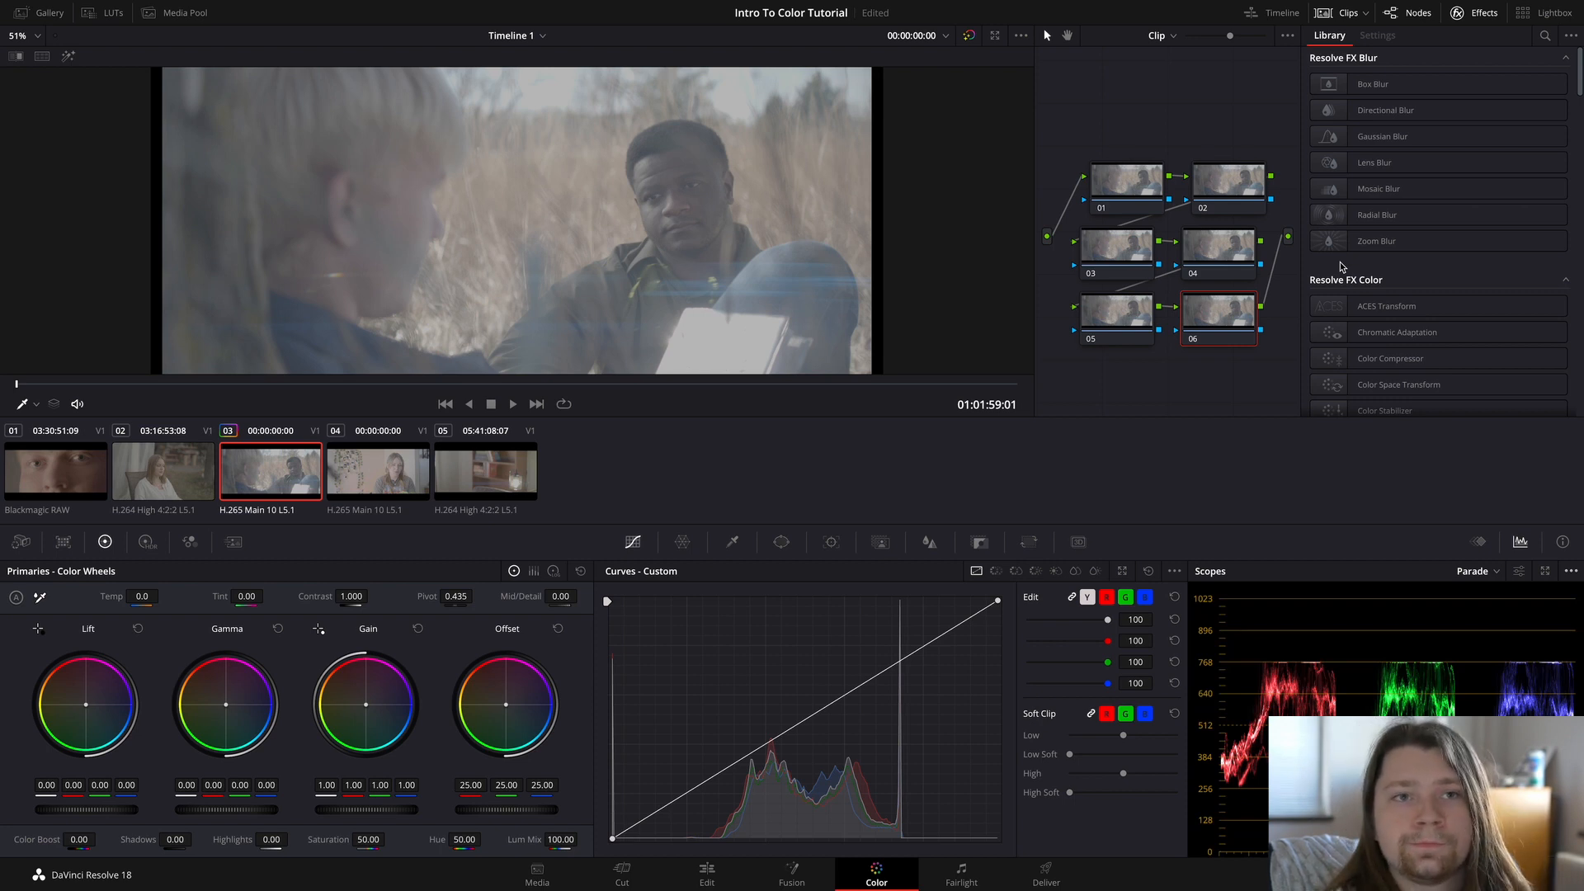
pyautogui.scroll(-1, 1345, 268)
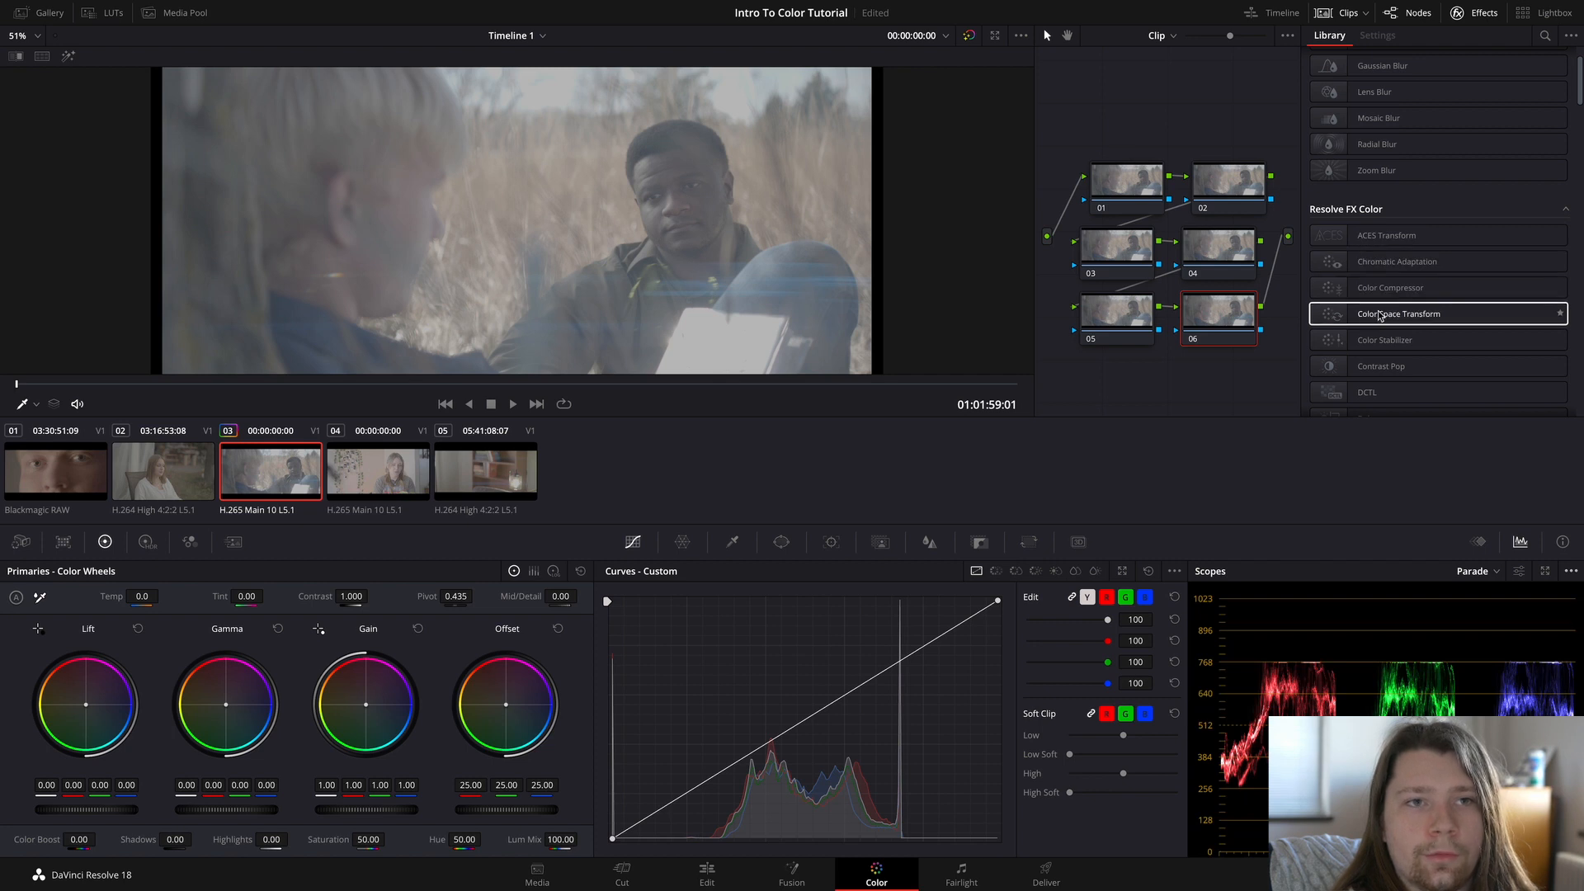
pyautogui.moveTo(1379, 315); pyautogui.dragTo(1217, 324)
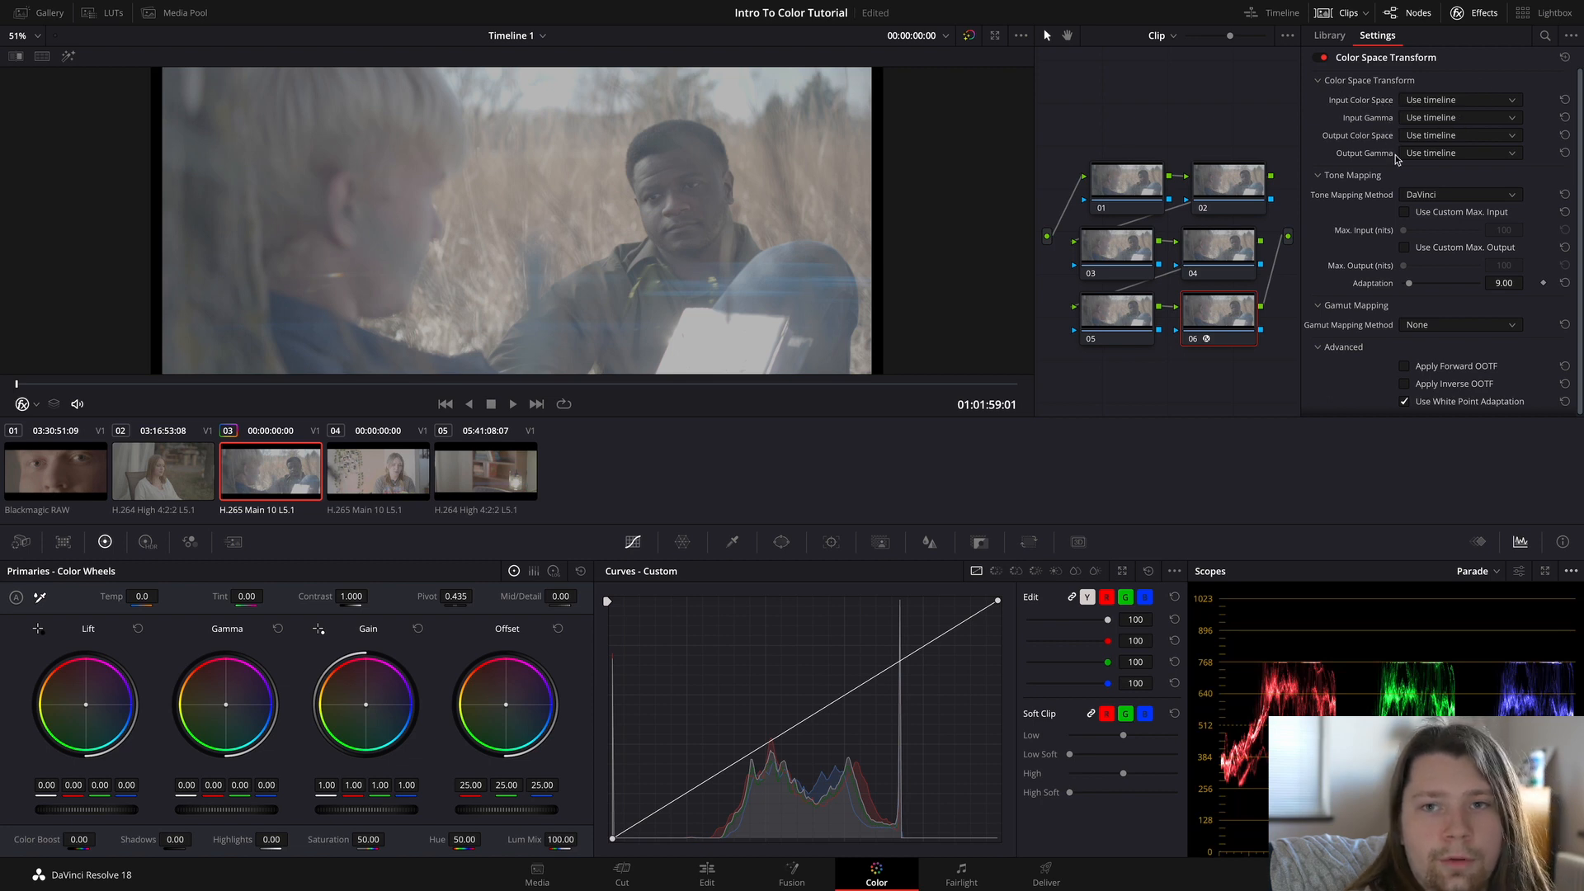
# Step: Set the input color space of node 06's Color Space Transform to Panasonic V-Gamut
pyautogui.click(1495, 102)
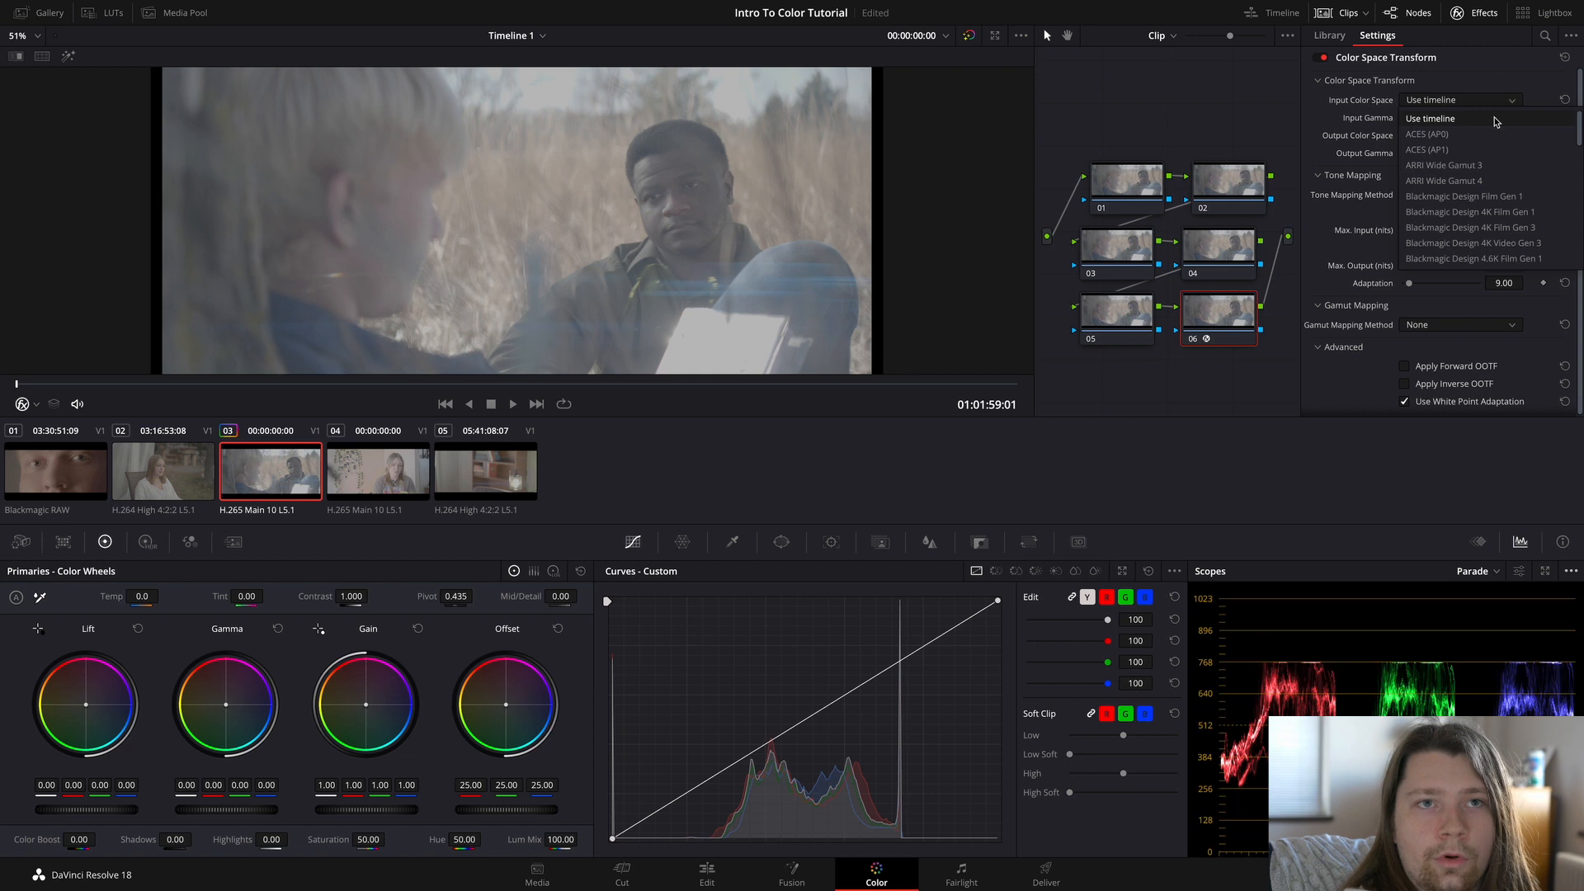
pyautogui.scroll(-5, 1480, 198)
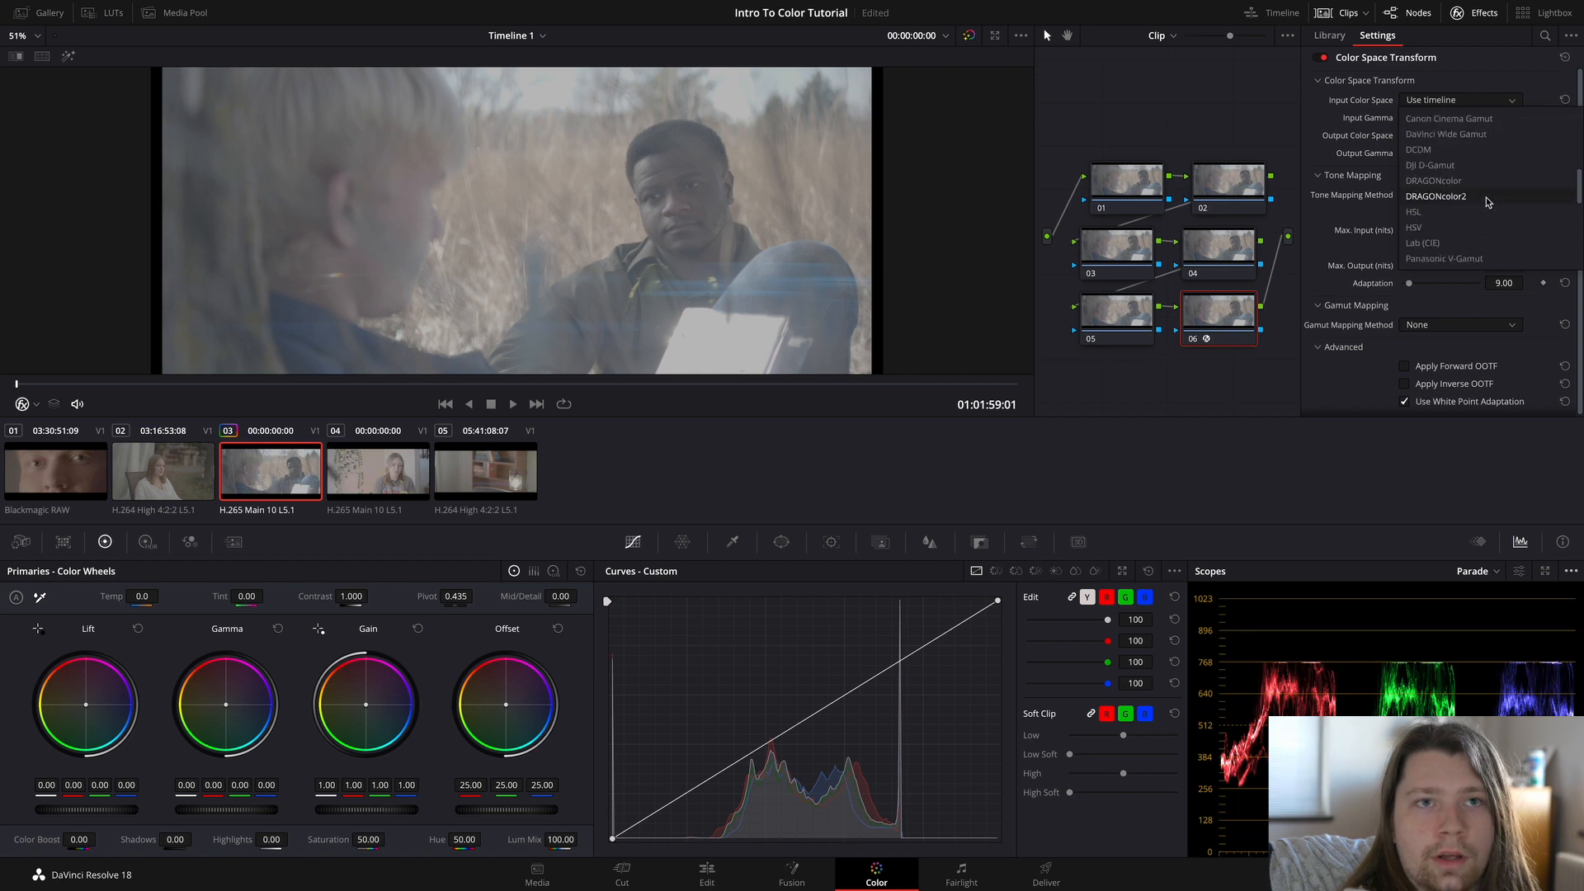
pyautogui.scroll(-5, 1486, 198)
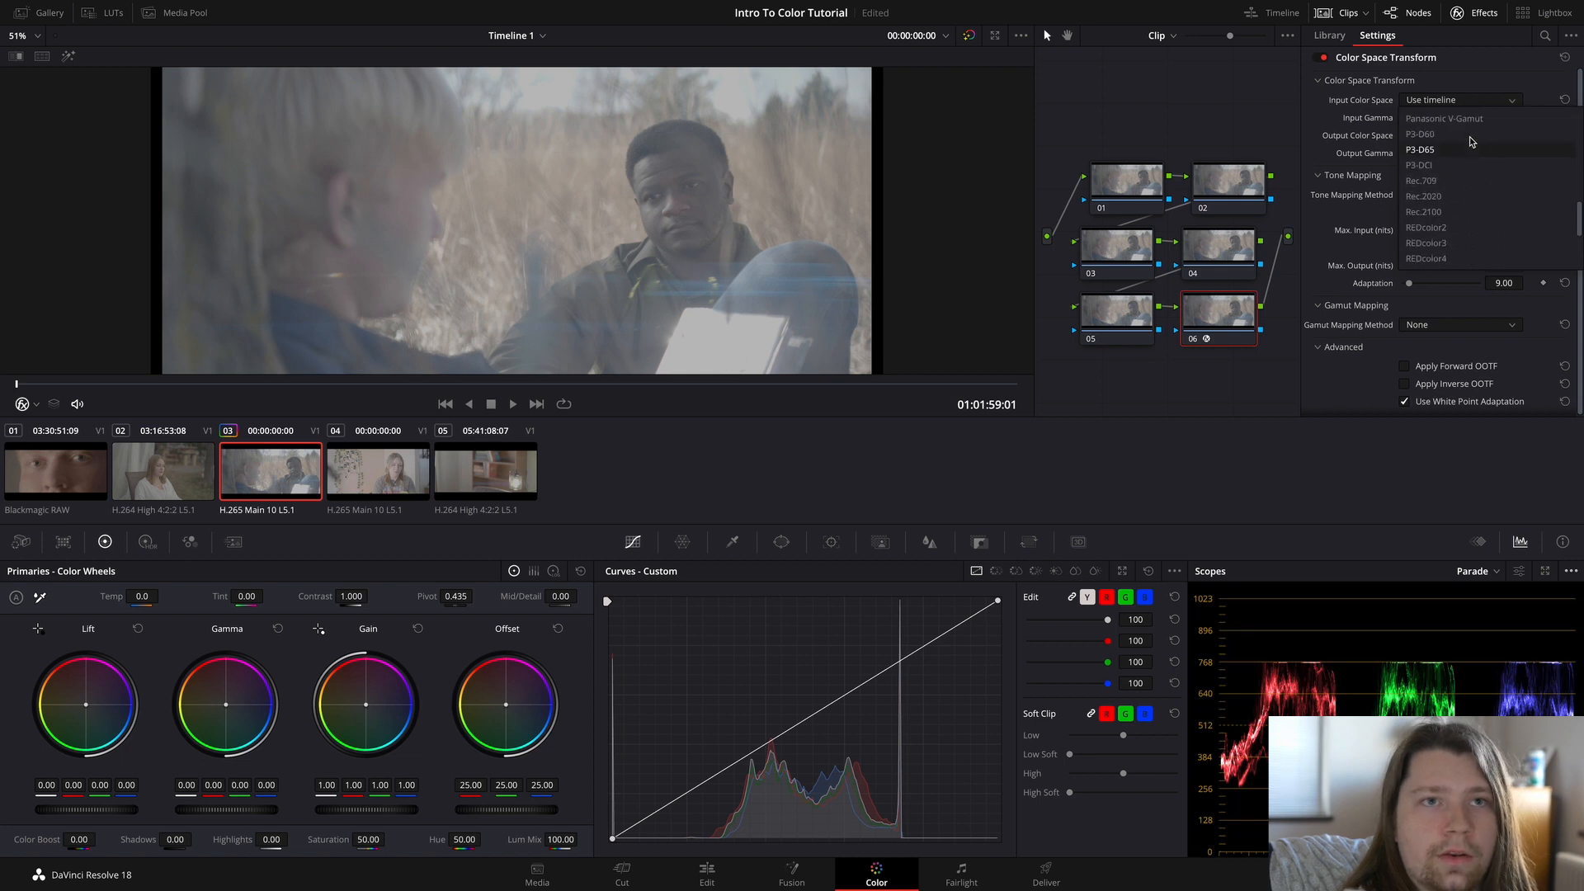
pyautogui.click(1468, 120)
# Step: Set the transform's input gamma to Panasonic V-Log and compare the image with node 06 off and on
pyautogui.click(1464, 118)
pyautogui.scroll(-5, 1472, 225)
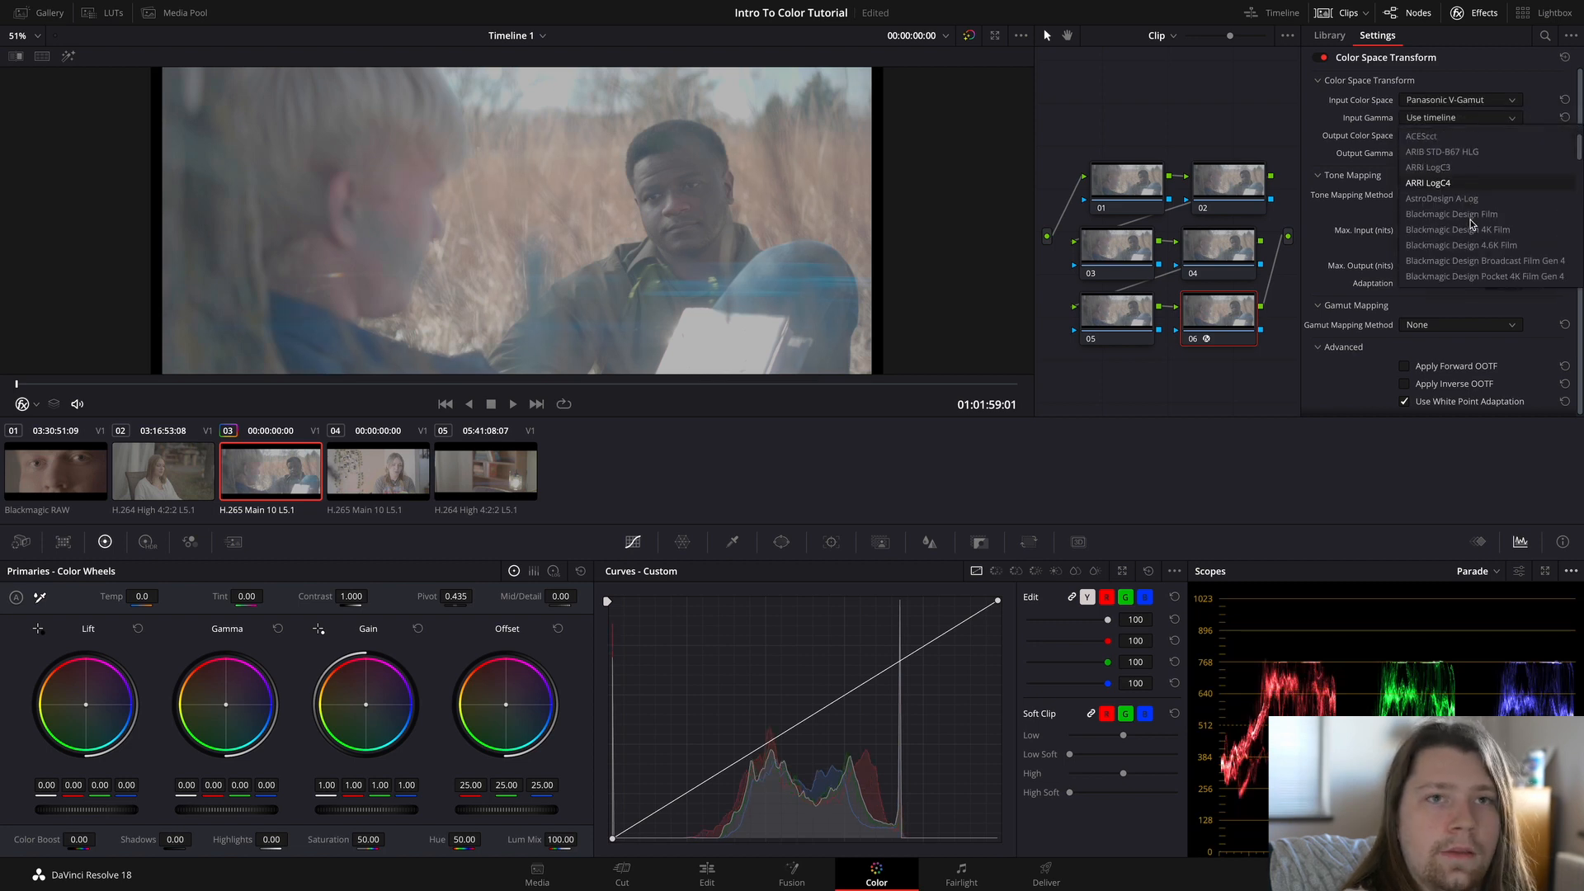
pyautogui.scroll(-5, 1472, 224)
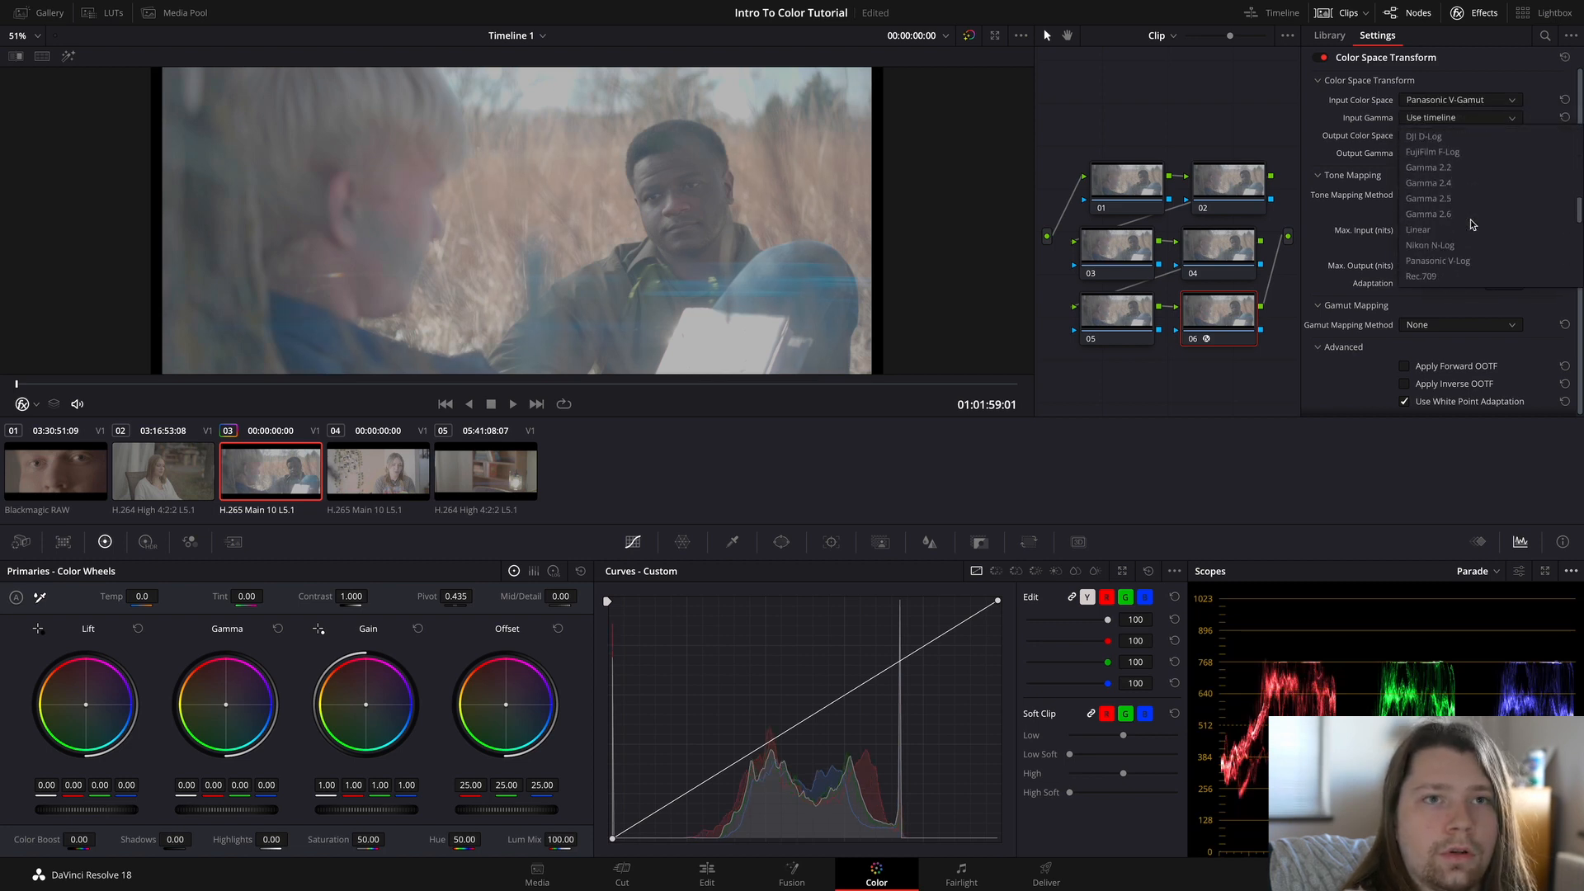
pyautogui.click(1462, 168)
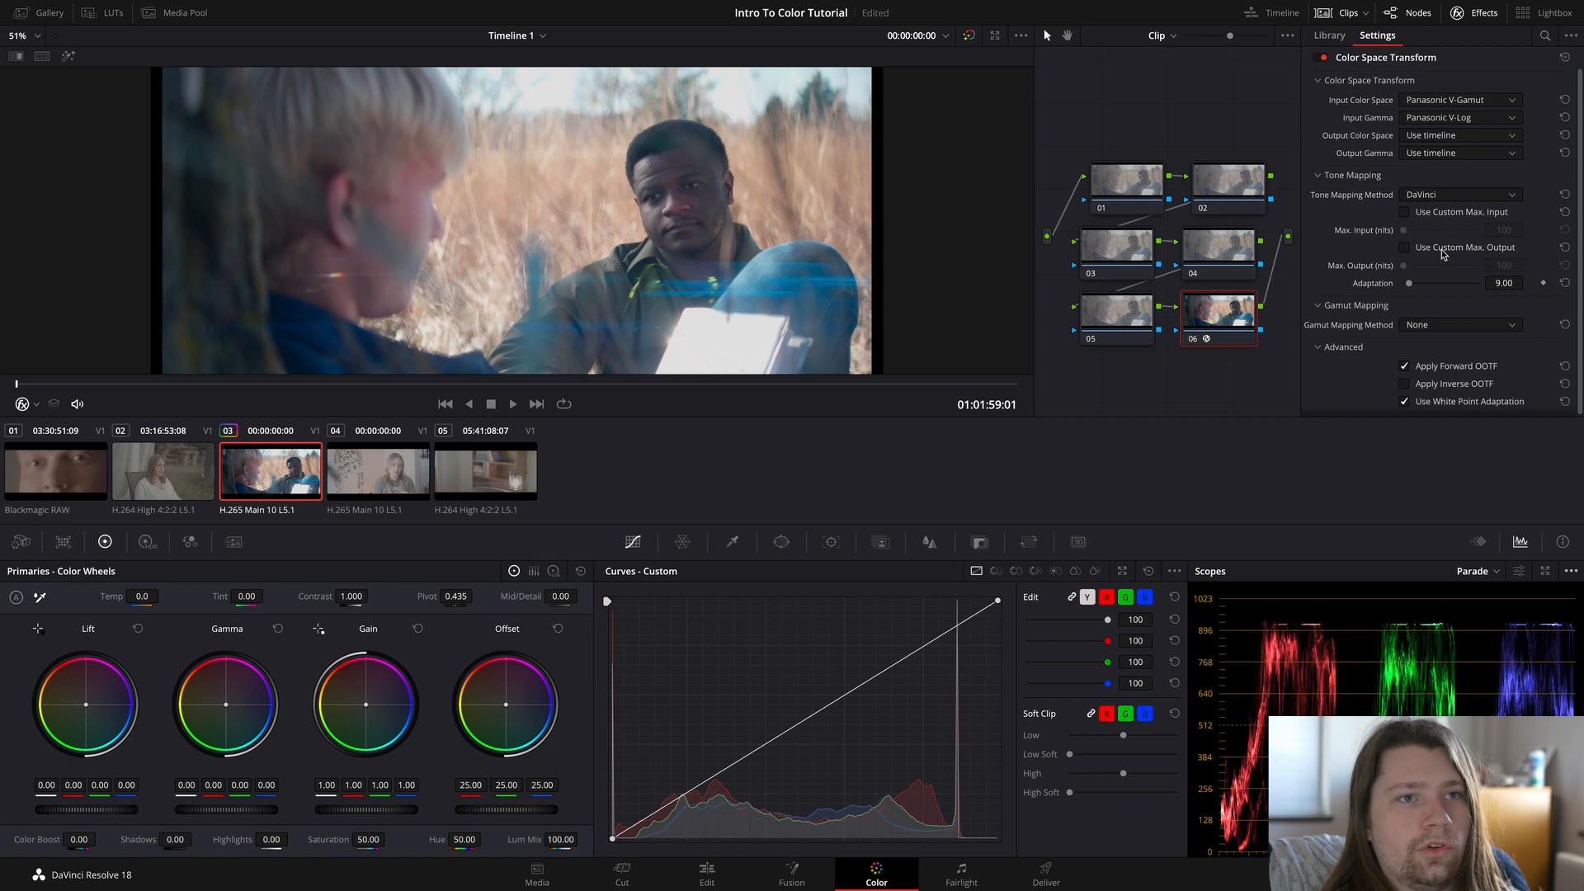
pyautogui.click(1192, 339)
pyautogui.click(1192, 339)
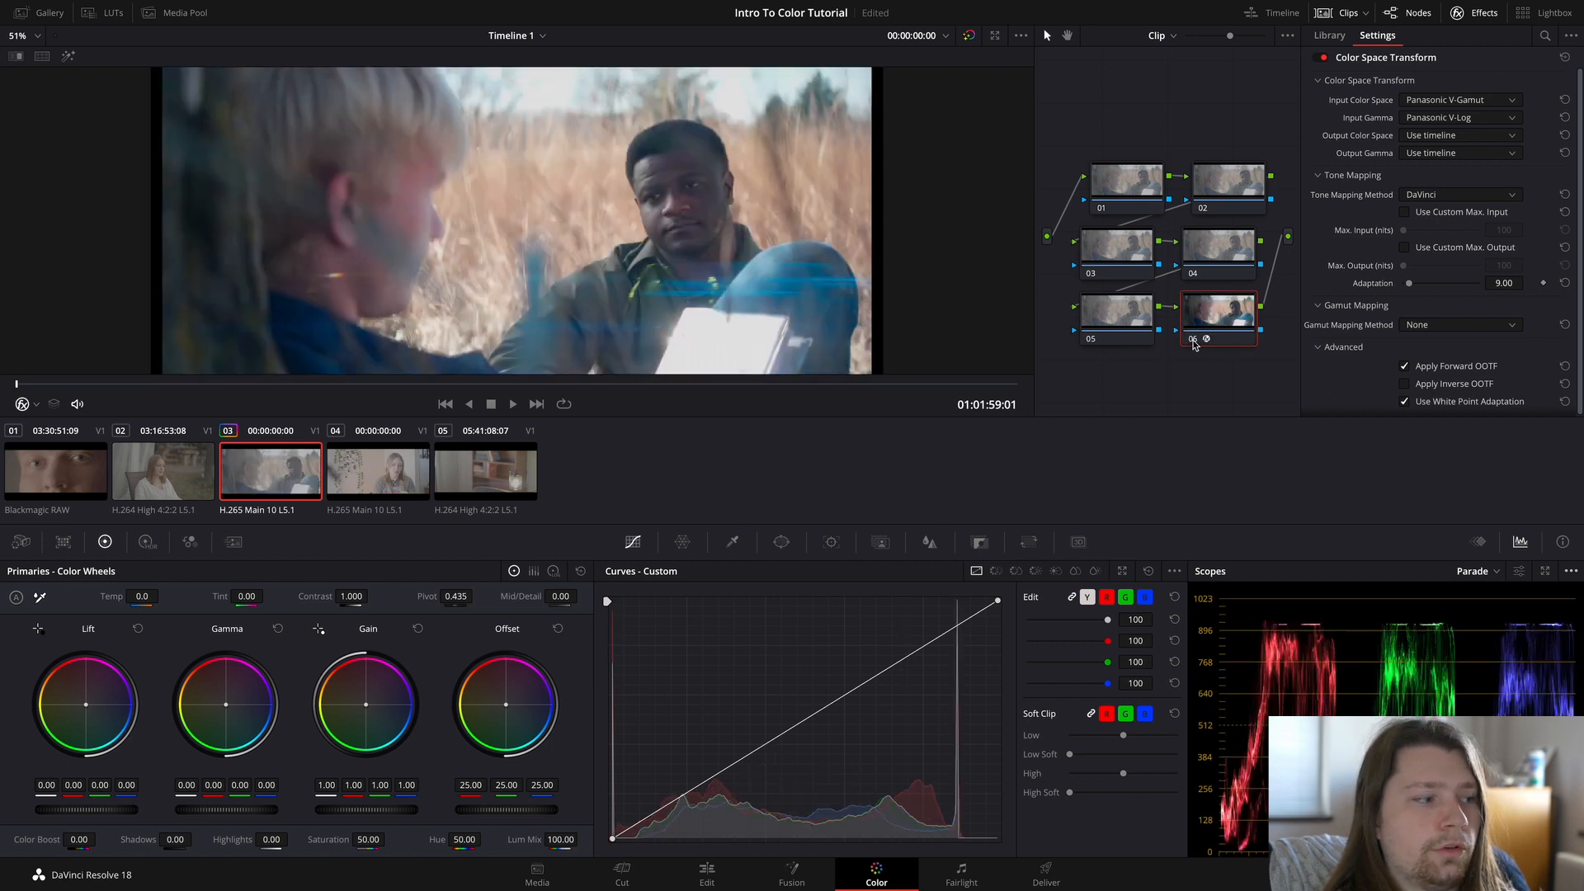